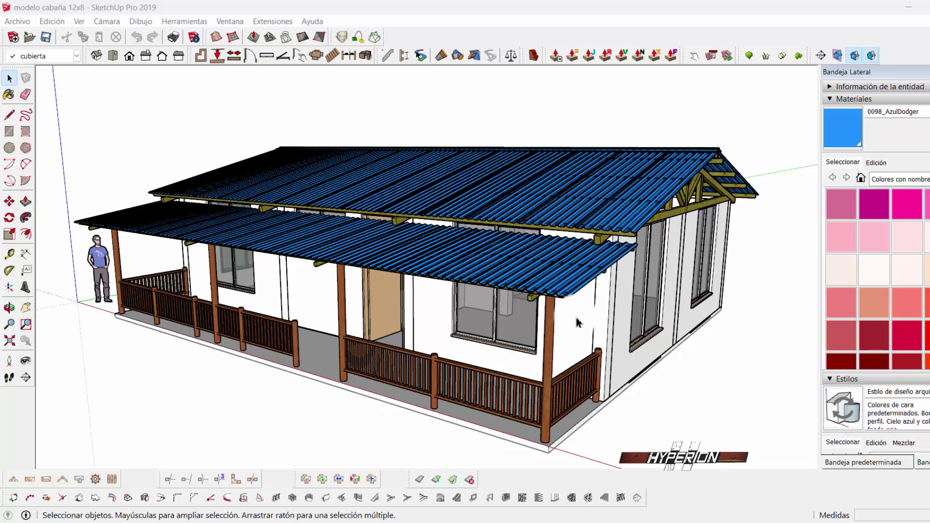
Orbit to the cabin's front porch and make piso the active layer
{"action": "mouse_move", "coordinate": [579, 323]}
{"action": "middle_mouse_down"}
{"action": "mouse_move", "coordinate": [488, 323]}
{"action": "mouse_move", "coordinate": [486, 333]}
{"action": "middle_mouse_up"}
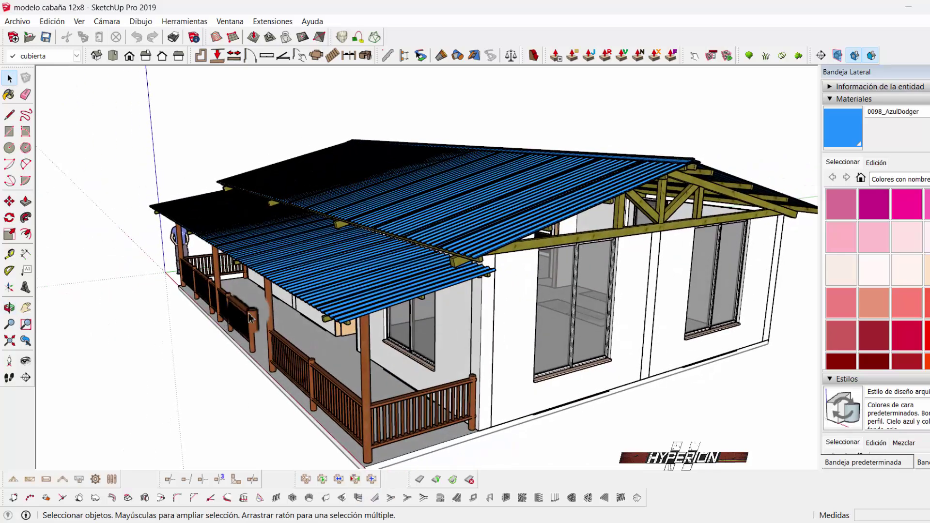
{"action": "middle_click_drag", "start_coordinate": [235, 312], "coordinate": [274, 291]}
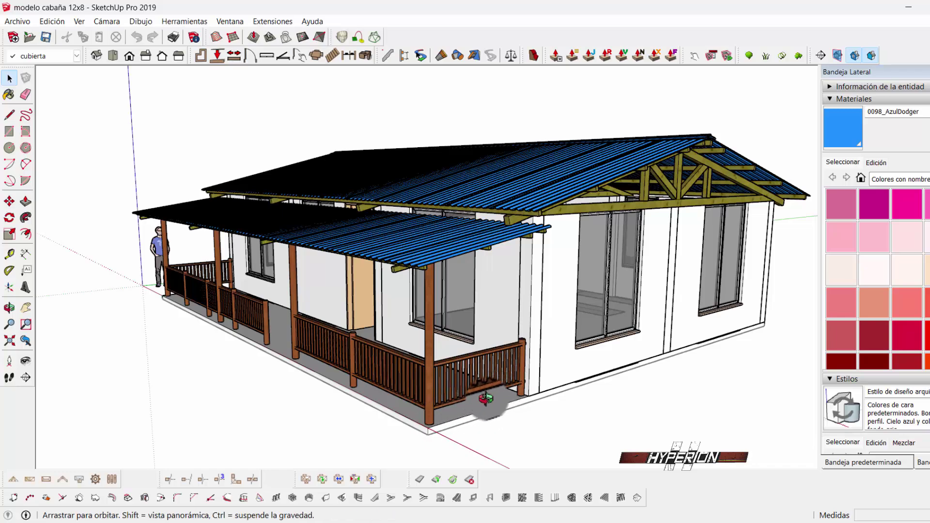
{"action": "middle_click_drag", "start_coordinate": [489, 417], "coordinate": [436, 402]}
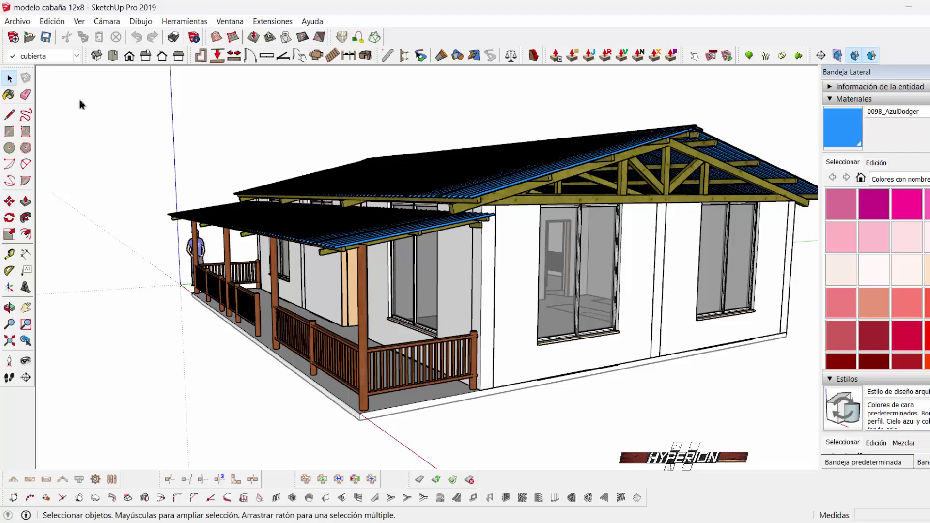
{"action": "left_click", "coordinate": [58, 56]}
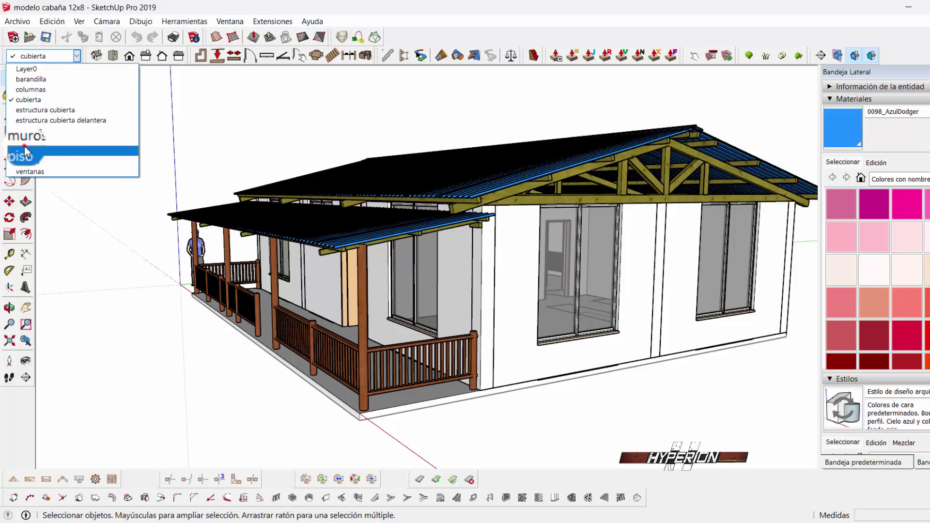
{"action": "left_click", "coordinate": [46, 148]}
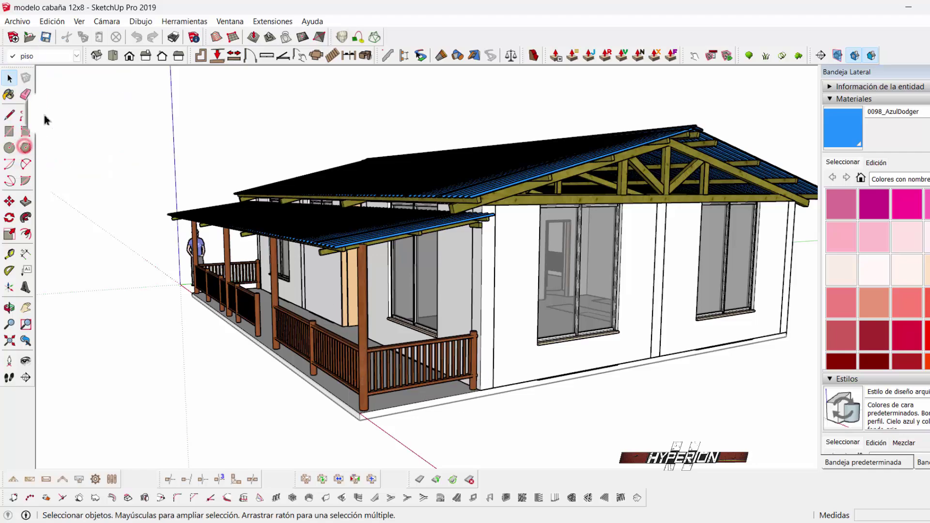
Draw a 0.10 × 2.00 m rectangle at the porch floor corner
{"action": "left_click", "coordinate": [9, 115]}
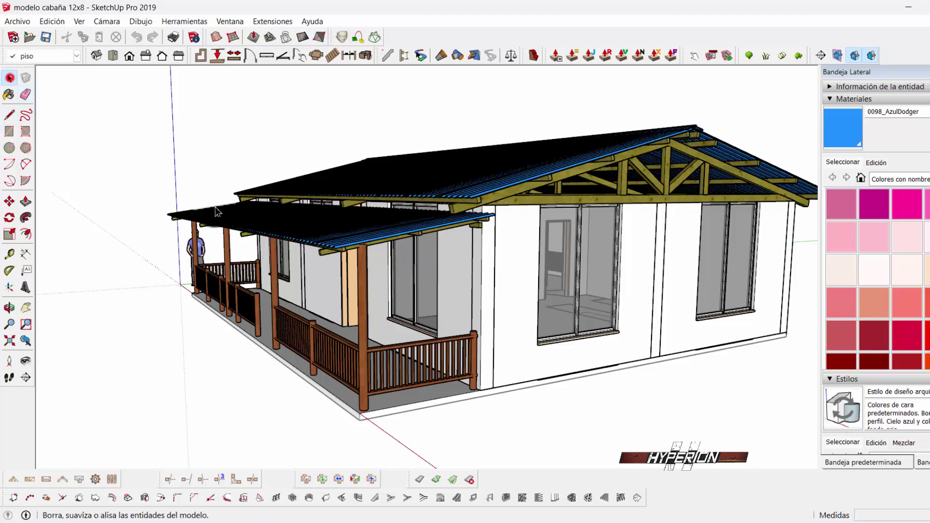
{"action": "left_click", "coordinate": [9, 77]}
{"action": "scroll", "coordinate": [456, 398], "scroll_direction": "up", "scroll_amount": 2}
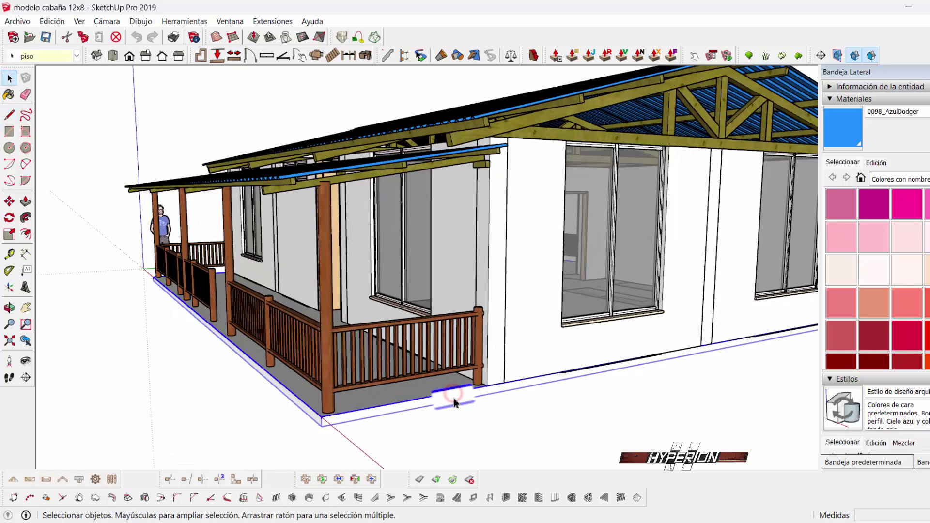
{"action": "double_click", "coordinate": [455, 400]}
{"action": "left_click", "coordinate": [255, 453]}
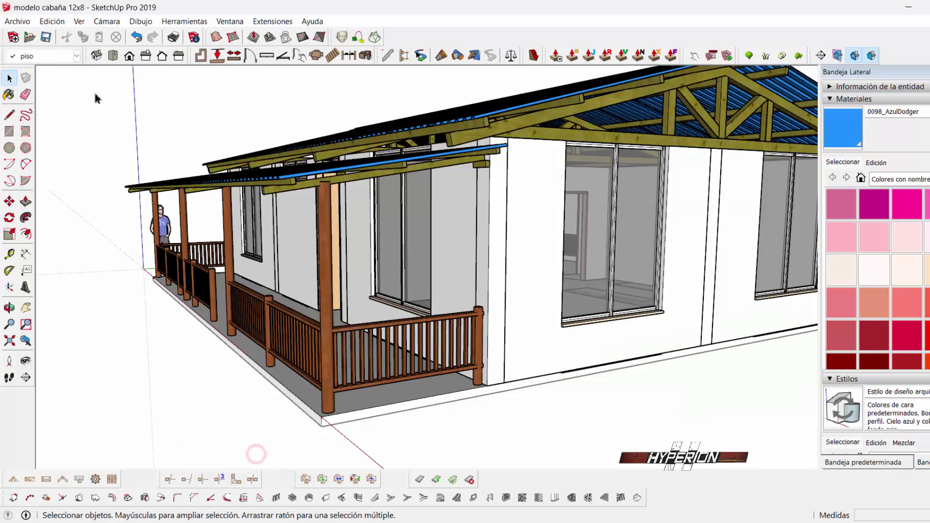
{"action": "left_click", "coordinate": [9, 132]}
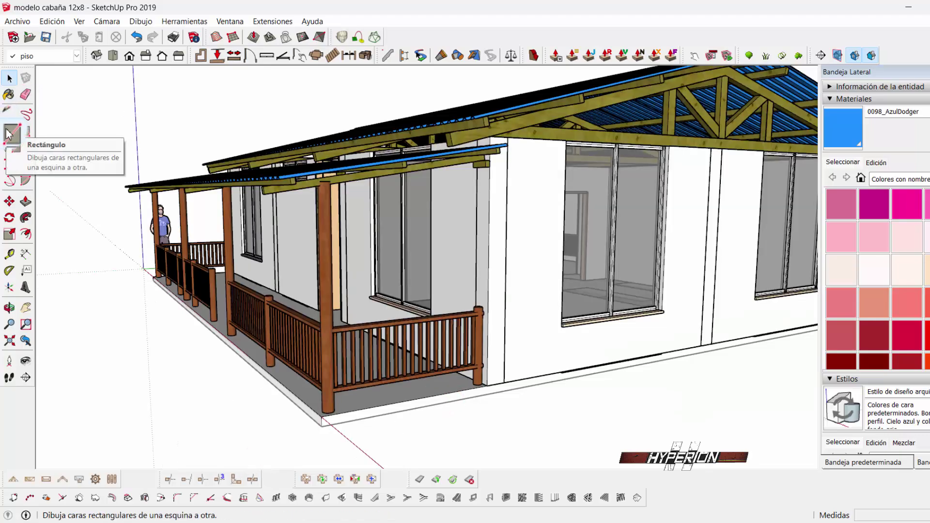
{"action": "left_click", "coordinate": [10, 131]}
{"action": "left_click", "coordinate": [487, 386]}
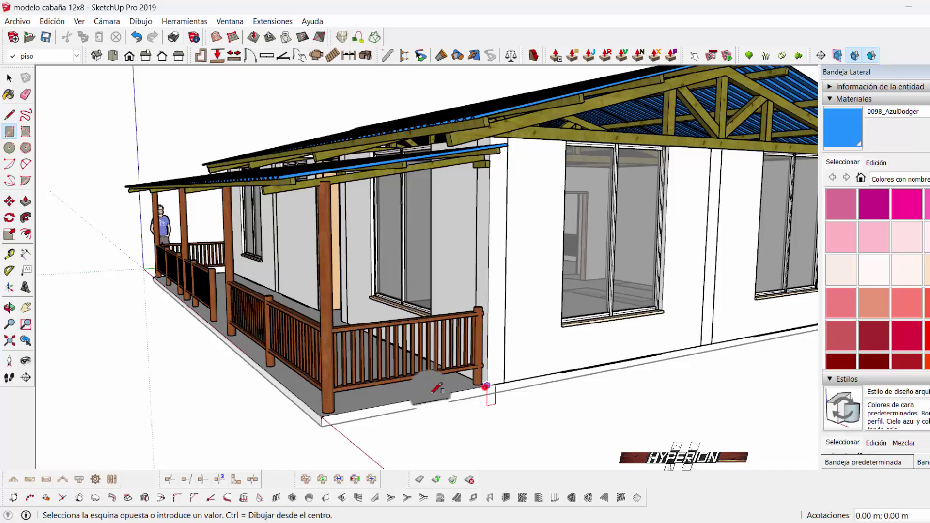
{"action": "left_click", "coordinate": [319, 425]}
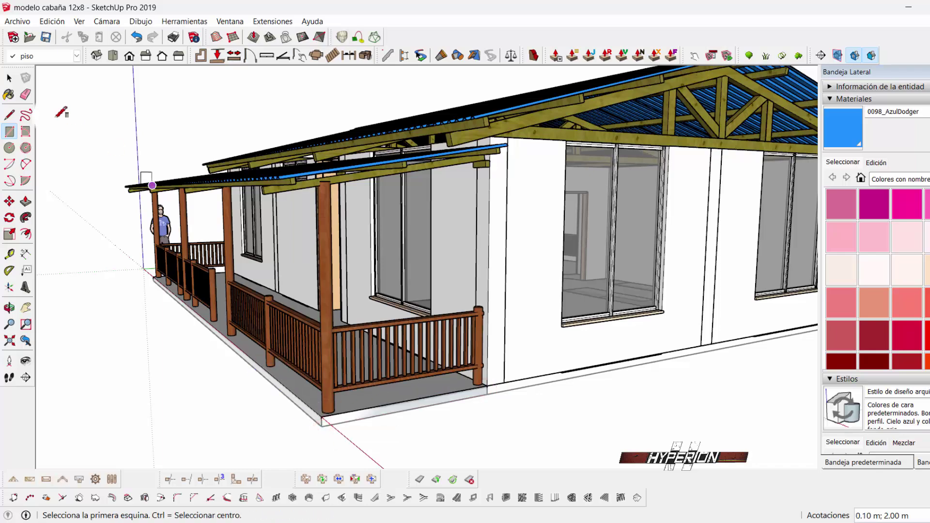
{"action": "left_click", "coordinate": [9, 77]}
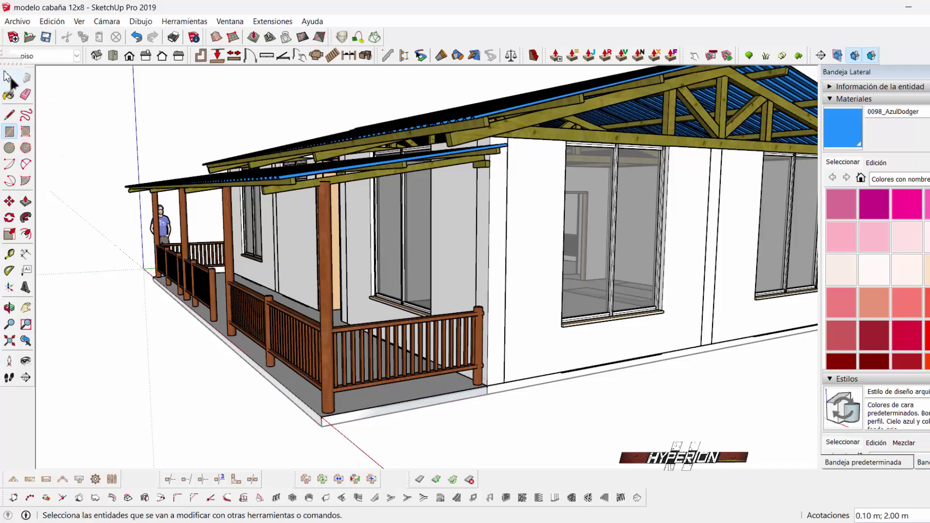
Inside the porch floor group, push/pull the strip face 2.00 m, then exit the group
{"action": "middle_click_drag", "start_coordinate": [266, 313], "coordinate": [284, 349]}
{"action": "double_click", "coordinate": [313, 395]}
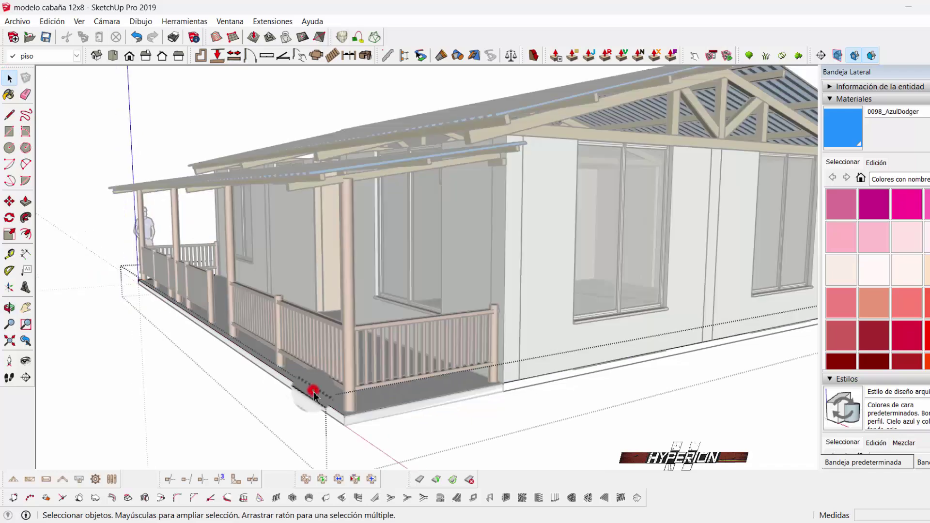
{"action": "left_click", "coordinate": [28, 205]}
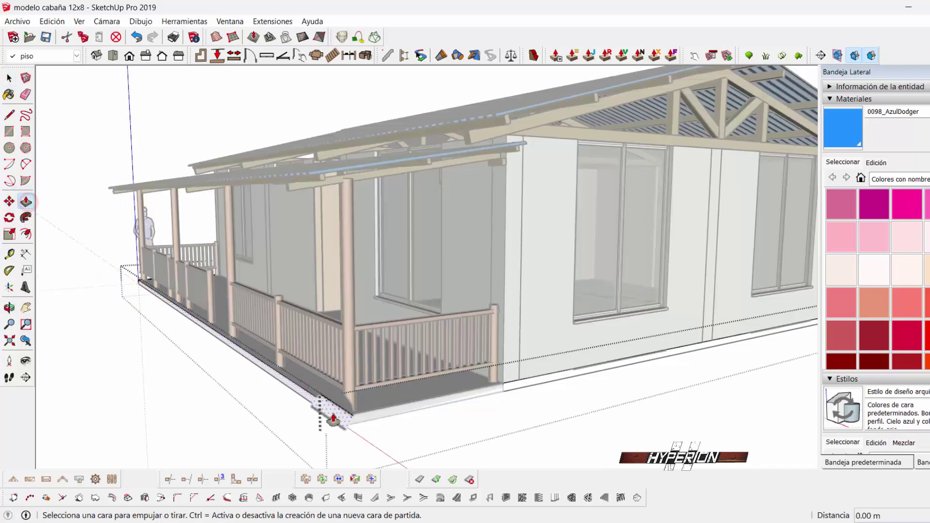
{"action": "left_click", "coordinate": [331, 413]}
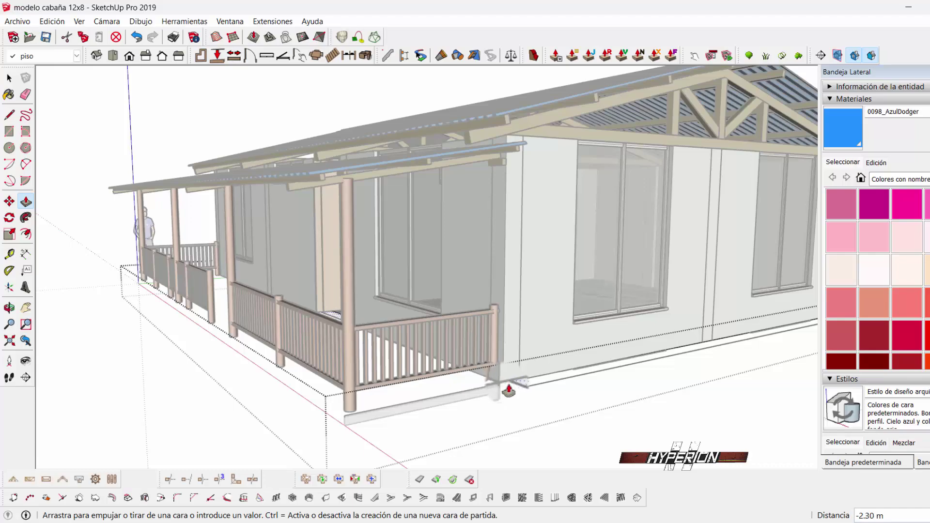
{"action": "left_click", "coordinate": [505, 393]}
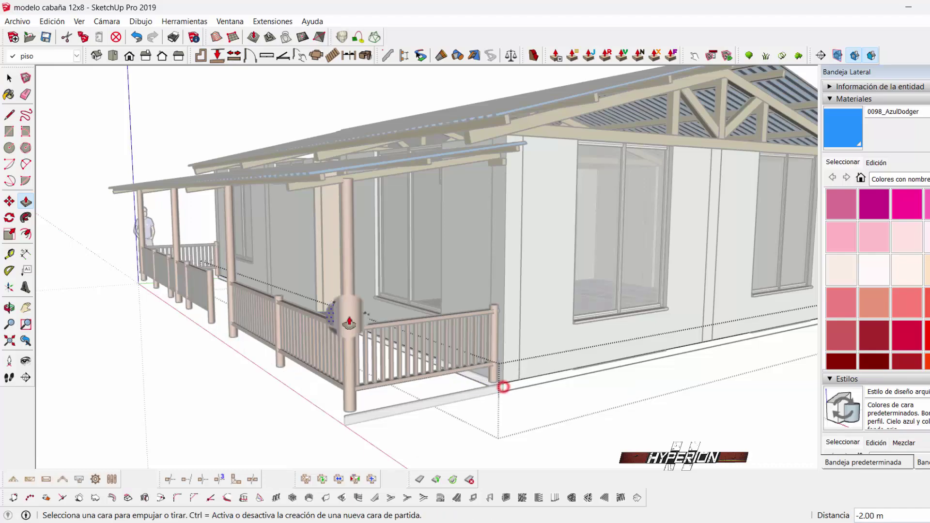
{"action": "left_click", "coordinate": [9, 77]}
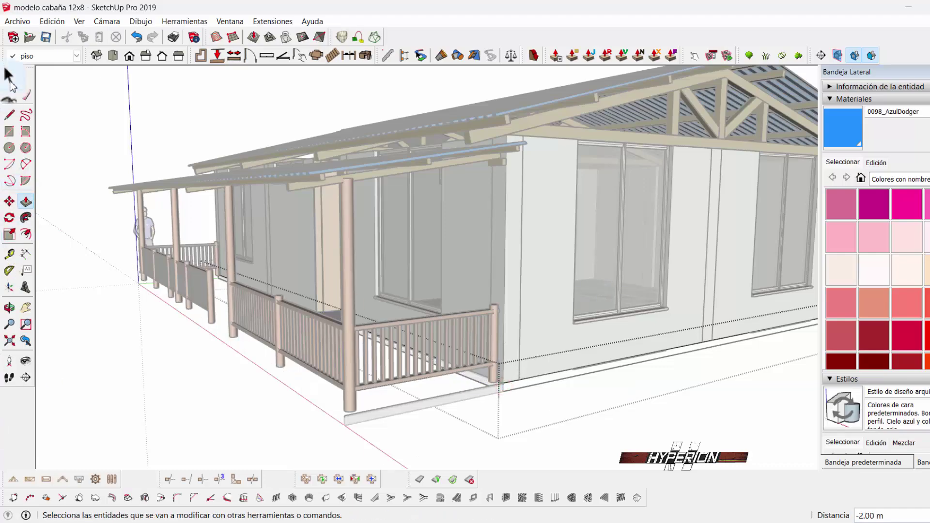
{"action": "left_click", "coordinate": [200, 395]}
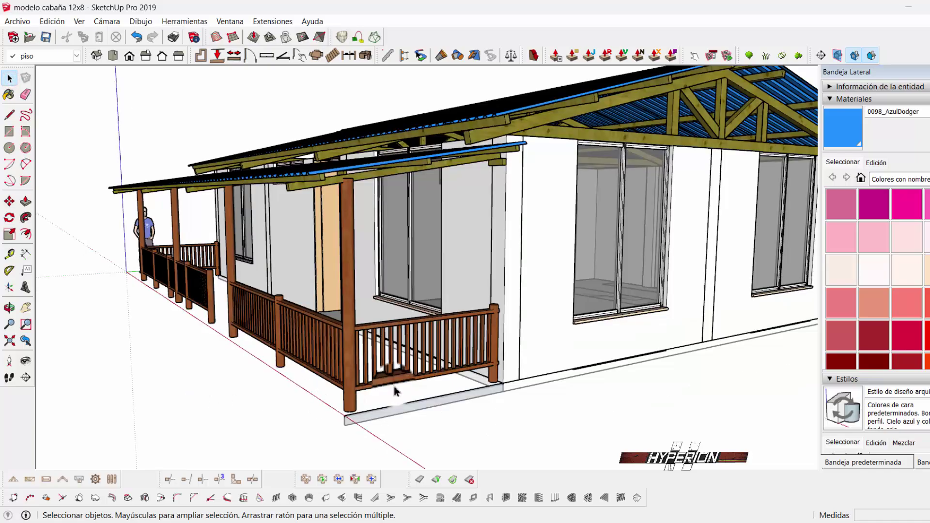
{"action": "scroll", "coordinate": [453, 277], "scroll_direction": "down", "scroll_amount": 2}
{"action": "middle_click_drag", "start_coordinate": [436, 271], "coordinate": [804, 340]}
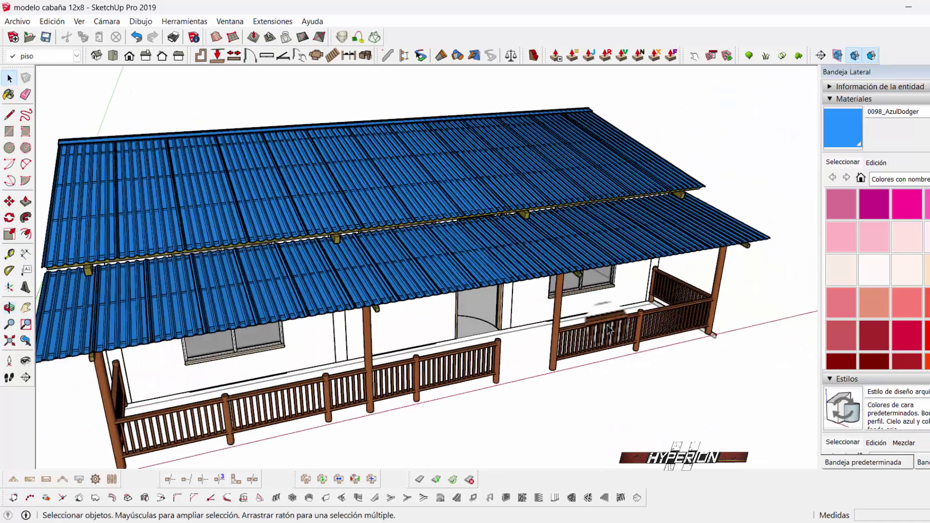
Push/pull the strip 12 m along the porch front
{"action": "left_click", "coordinate": [25, 201]}
{"action": "scroll", "coordinate": [710, 349], "scroll_direction": "up", "scroll_amount": 2}
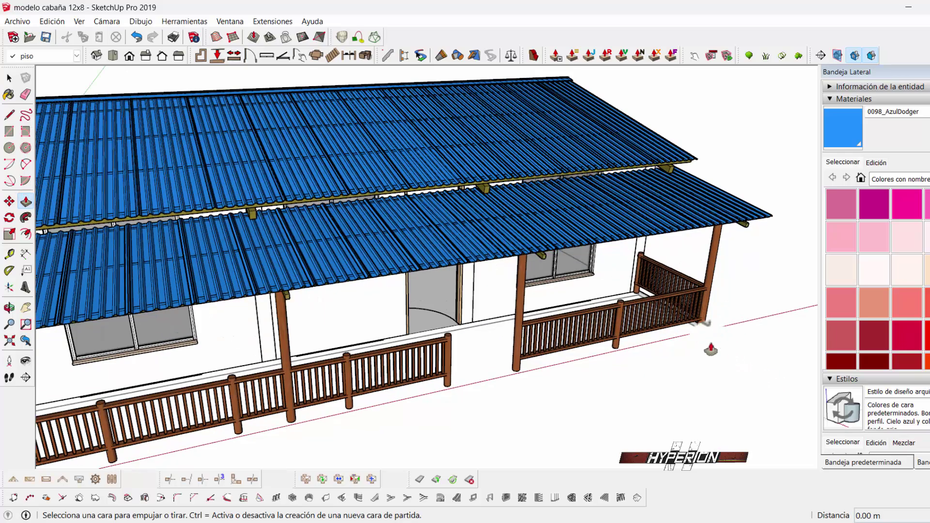
{"action": "left_click", "coordinate": [708, 339]}
{"action": "scroll", "coordinate": [707, 337], "scroll_direction": "down", "scroll_amount": 2}
{"action": "scroll", "coordinate": [707, 327], "scroll_direction": "down", "scroll_amount": 3}
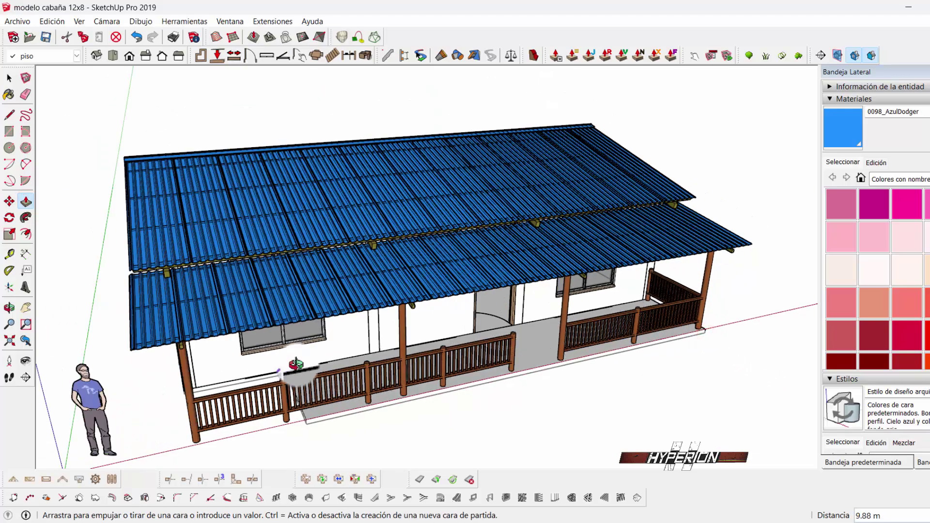
{"action": "mouse_move", "coordinate": [301, 374]}
{"action": "middle_mouse_down"}
{"action": "mouse_move", "coordinate": [242, 334]}
{"action": "mouse_move", "coordinate": [203, 330]}
{"action": "middle_mouse_up"}
{"action": "type", "text": "12"}
{"action": "key", "text": "Return"}
Zoom and orbit to a low view of the porch slab under the railing
{"action": "left_click", "coordinate": [10, 77]}
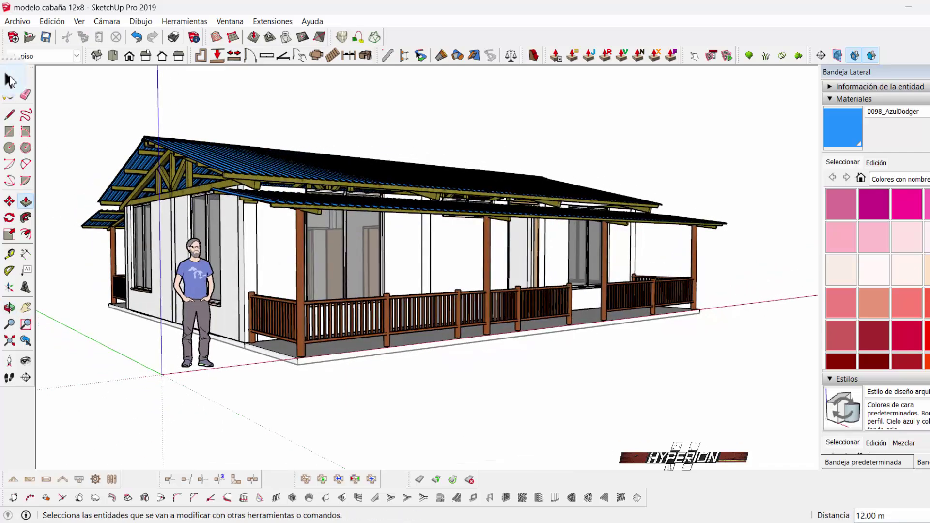
{"action": "scroll", "coordinate": [289, 373], "scroll_direction": "up", "scroll_amount": 3}
{"action": "scroll", "coordinate": [289, 379], "scroll_direction": "up", "scroll_amount": 3}
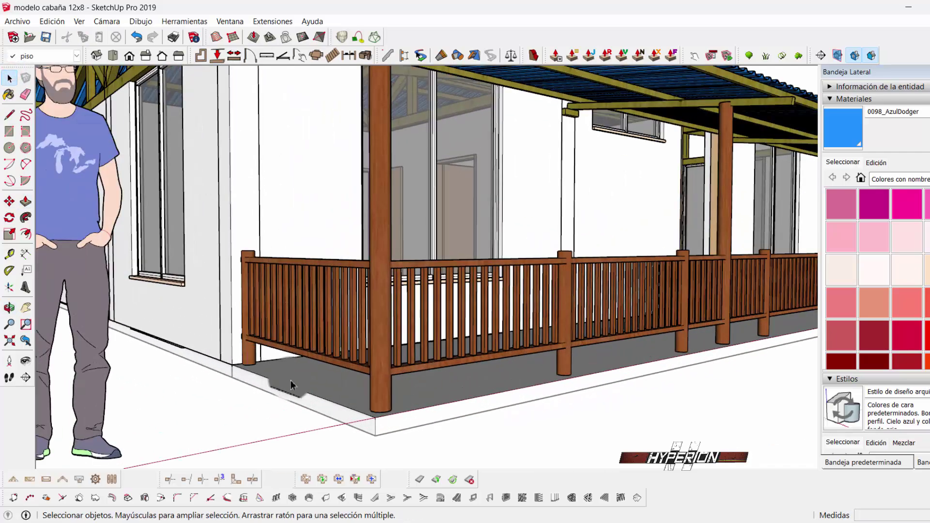
{"action": "mouse_move", "coordinate": [290, 379]}
{"action": "middle_mouse_down"}
{"action": "mouse_move", "coordinate": [271, 329]}
{"action": "mouse_move", "coordinate": [216, 312]}
{"action": "middle_mouse_up"}
{"action": "scroll", "coordinate": [207, 322], "scroll_direction": "up", "scroll_amount": 2}
{"action": "scroll", "coordinate": [238, 354], "scroll_direction": "up", "scroll_amount": 2}
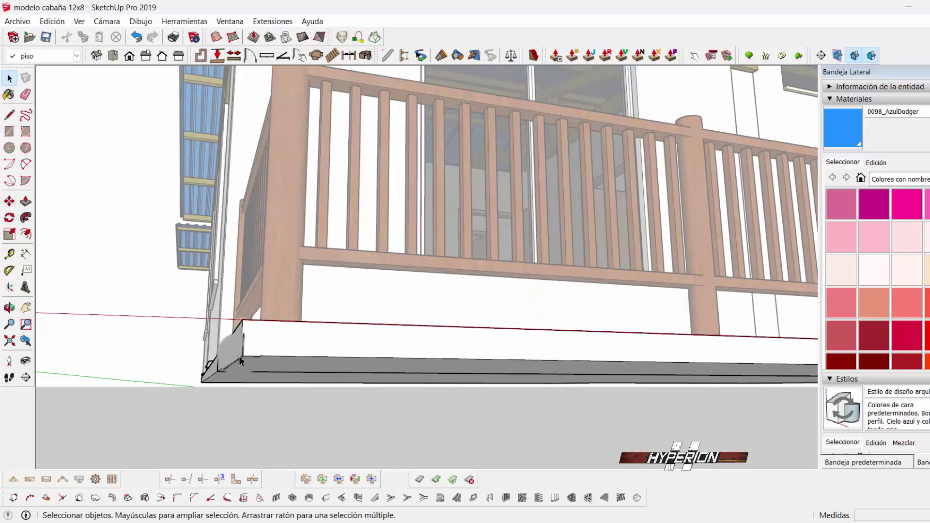
{"action": "scroll", "coordinate": [238, 361], "scroll_direction": "up", "scroll_amount": 2}
{"action": "mouse_move", "coordinate": [252, 356]}
{"action": "middle_mouse_down"}
{"action": "mouse_move", "coordinate": [252, 344]}
{"action": "mouse_move", "coordinate": [324, 359]}
{"action": "mouse_move", "coordinate": [297, 338]}
{"action": "mouse_move", "coordinate": [305, 369]}
{"action": "mouse_move", "coordinate": [300, 363]}
{"action": "middle_mouse_up"}
Push the slab's front face 0.075 m
{"action": "left_click", "coordinate": [25, 201]}
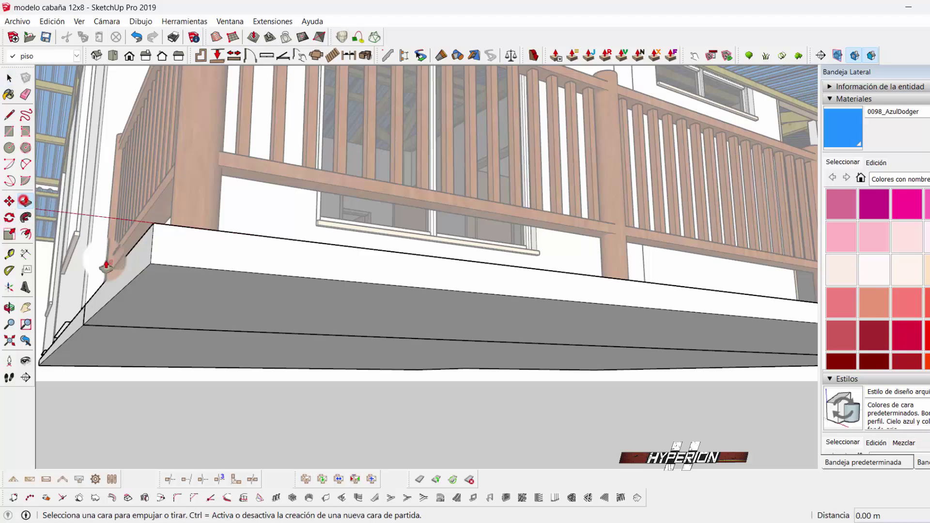
{"action": "left_click", "coordinate": [160, 303]}
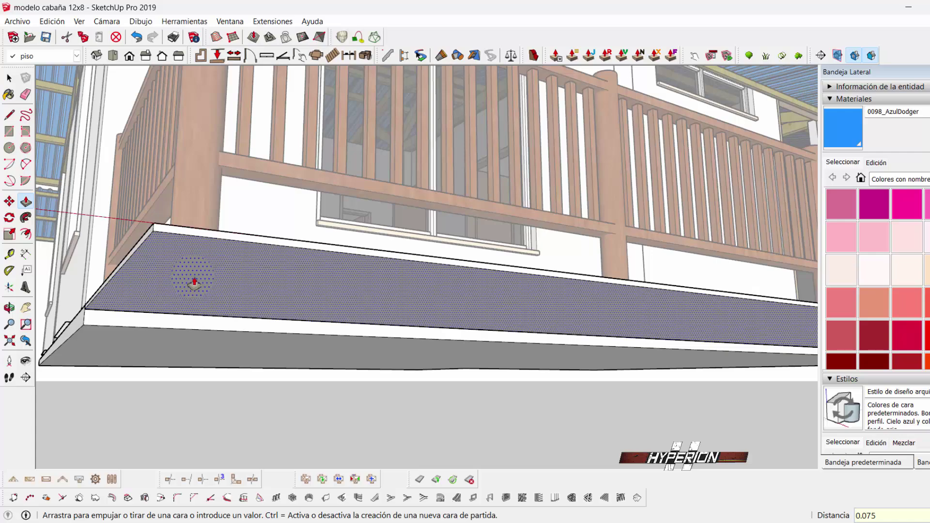
{"action": "key", "text": "Return"}
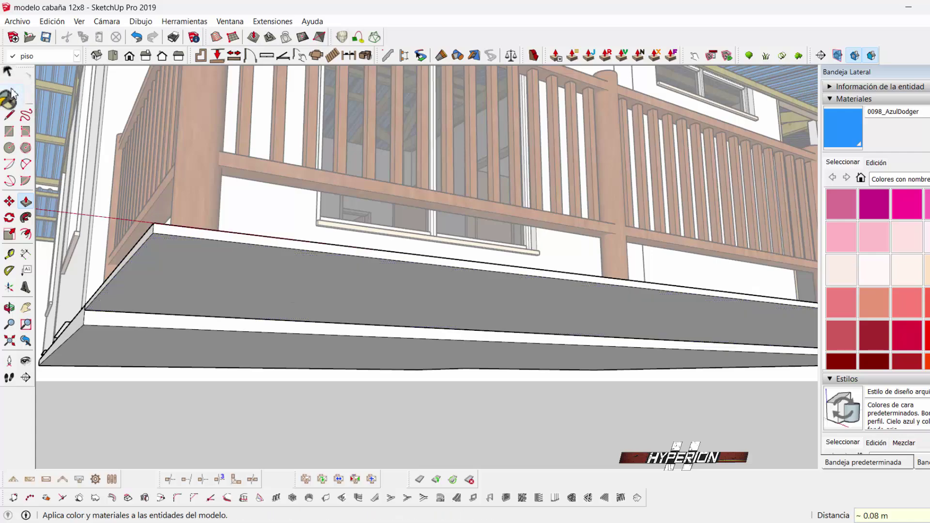
{"action": "left_click", "coordinate": [9, 78]}
{"action": "left_click", "coordinate": [260, 286]}
Make the pushed slab geometry into a group
{"action": "triple_click", "coordinate": [261, 286]}
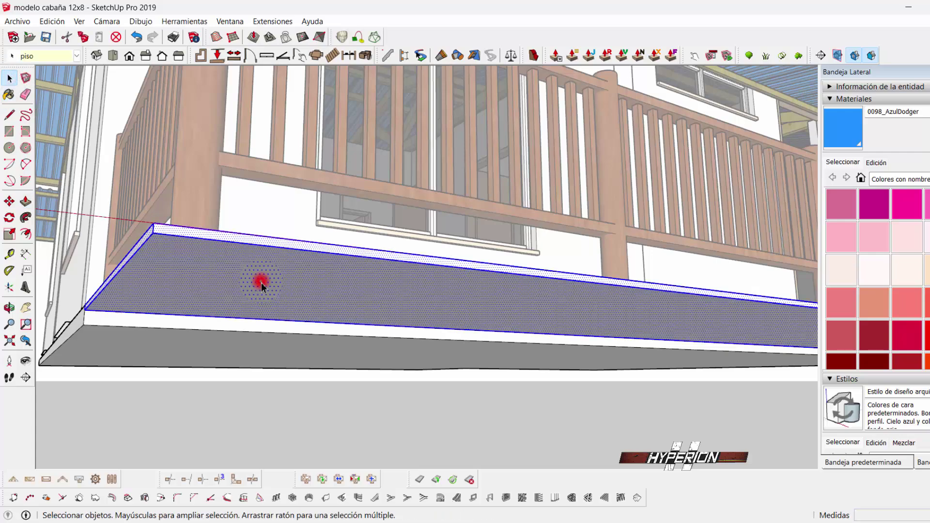
{"action": "right_click", "coordinate": [260, 282]}
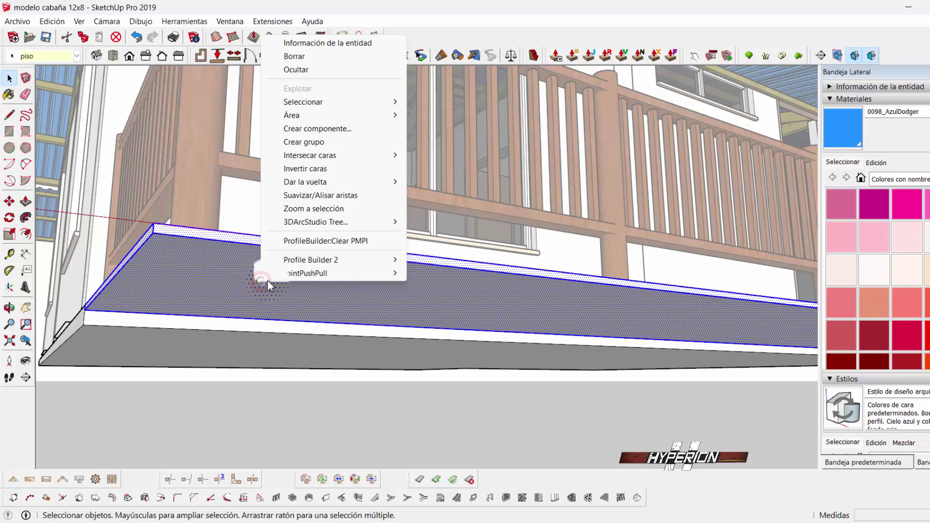
{"action": "left_click", "coordinate": [304, 143]}
{"action": "mouse_move", "coordinate": [300, 217]}
{"action": "middle_mouse_down"}
{"action": "mouse_move", "coordinate": [271, 243]}
{"action": "mouse_move", "coordinate": [271, 230]}
{"action": "mouse_move", "coordinate": [263, 251]}
{"action": "middle_mouse_up"}
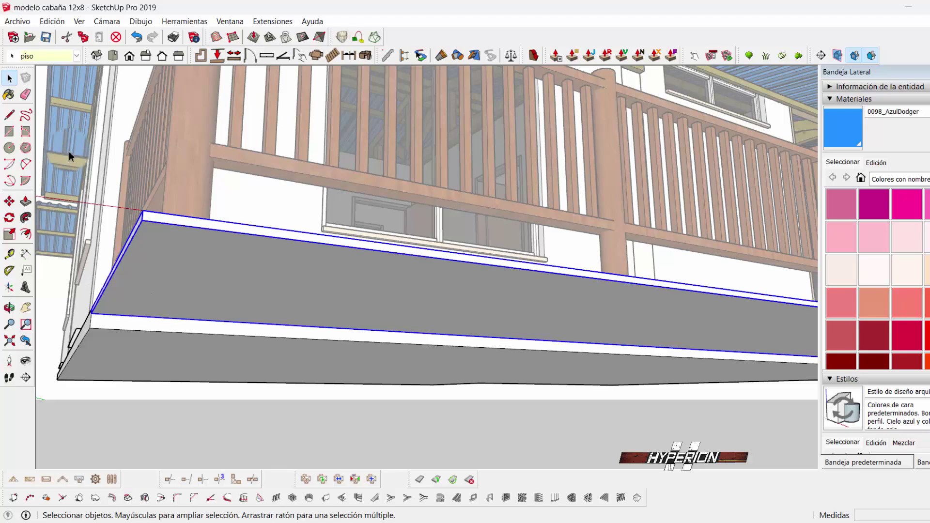
Draw a line from the slab corner, then orbit out to view the whole cabin
{"action": "left_click", "coordinate": [10, 116]}
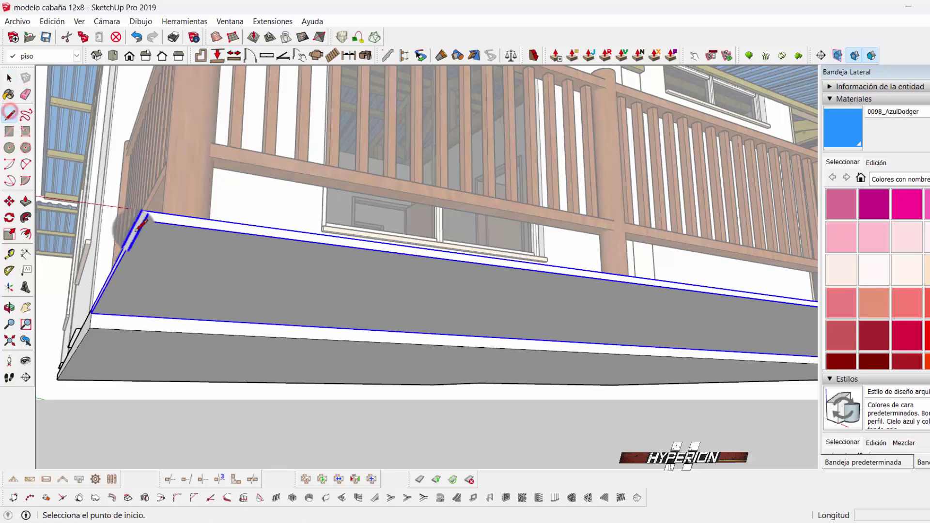
{"action": "left_click", "coordinate": [141, 216]}
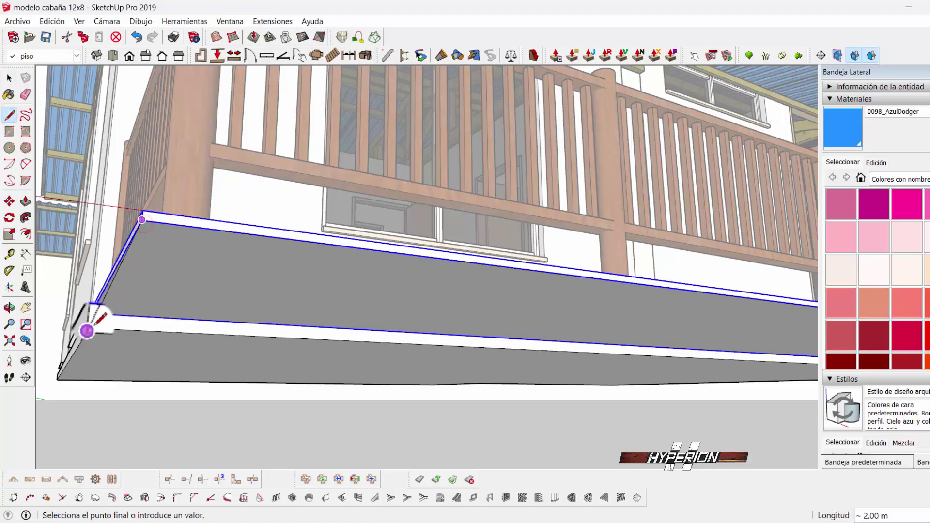
{"action": "left_click", "coordinate": [91, 314]}
{"action": "left_click", "coordinate": [9, 78]}
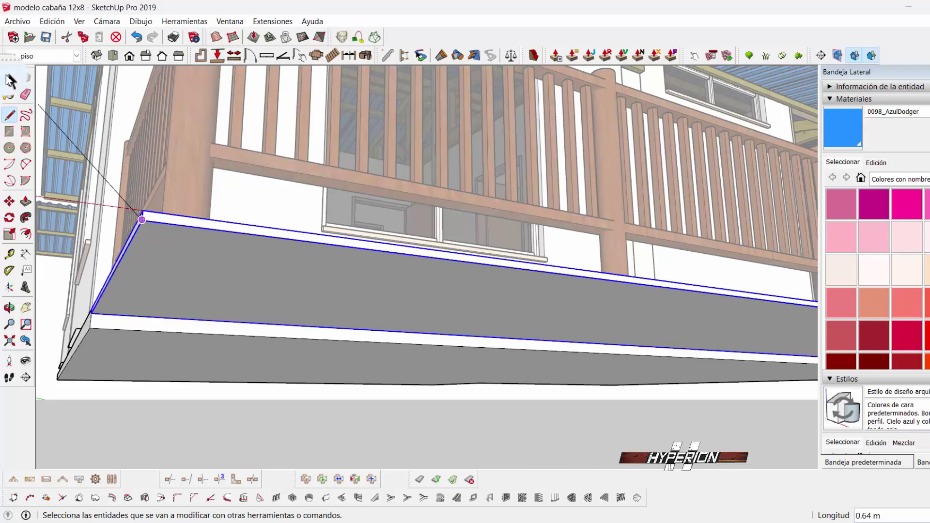
{"action": "scroll", "coordinate": [253, 302], "scroll_direction": "down", "scroll_amount": 2}
{"action": "mouse_move", "coordinate": [253, 301]}
{"action": "middle_mouse_down"}
{"action": "mouse_move", "coordinate": [426, 369]}
{"action": "mouse_move", "coordinate": [154, 415]}
{"action": "middle_mouse_up"}
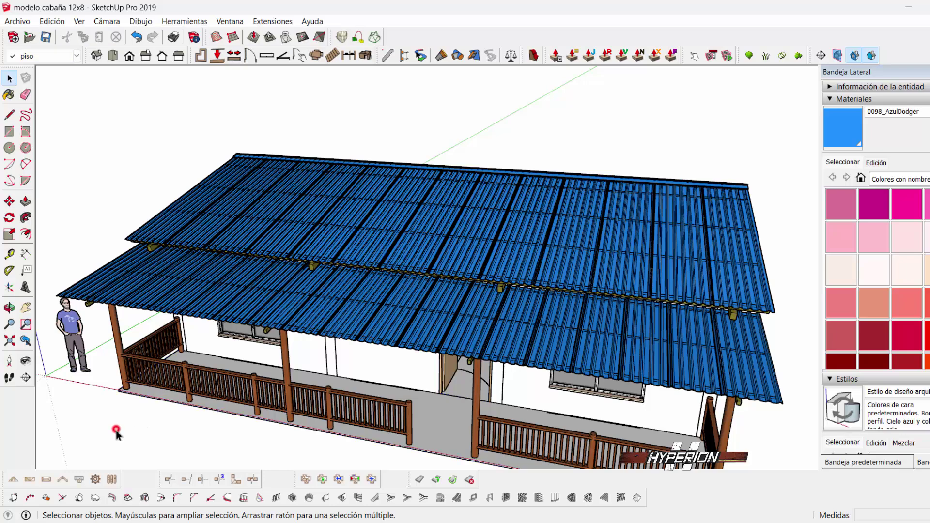
Add a layer named 'estructura piso' in the Layers panel and set it current
{"action": "left_click", "coordinate": [838, 100]}
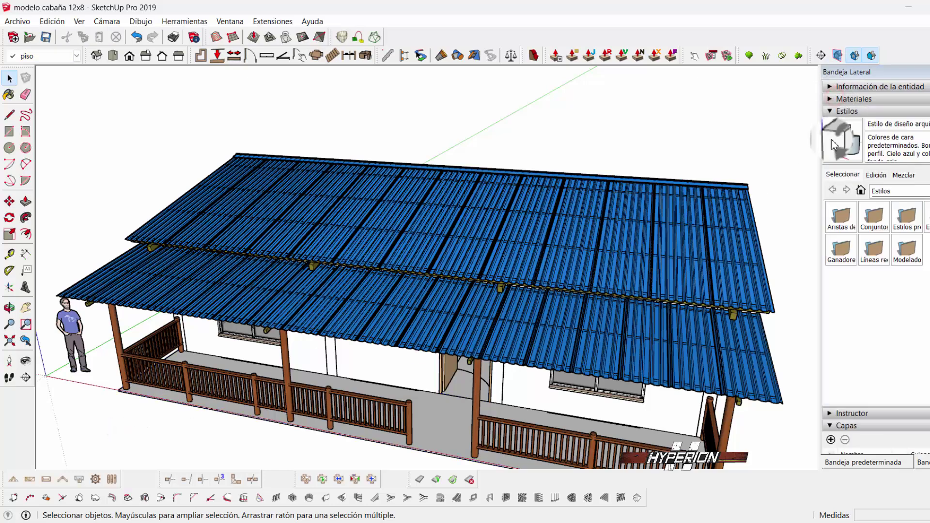
{"action": "left_click", "coordinate": [828, 110]}
{"action": "left_click", "coordinate": [830, 150]}
{"action": "type", "text": "estructura piso"}
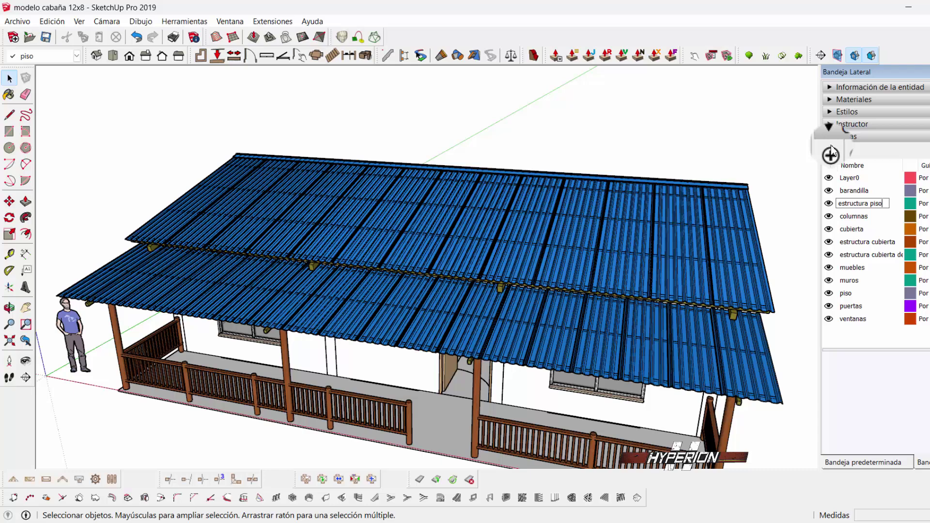
{"action": "key", "text": "Return"}
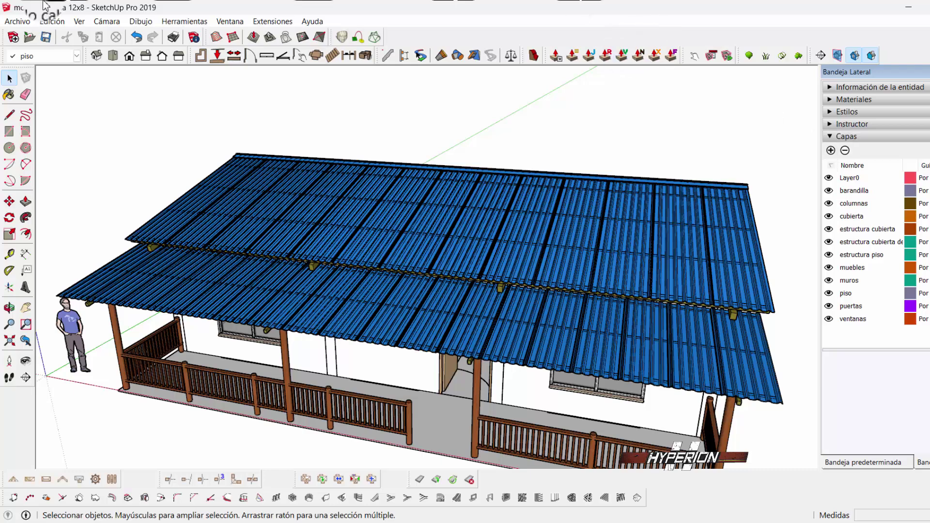
{"action": "left_click", "coordinate": [12, 54]}
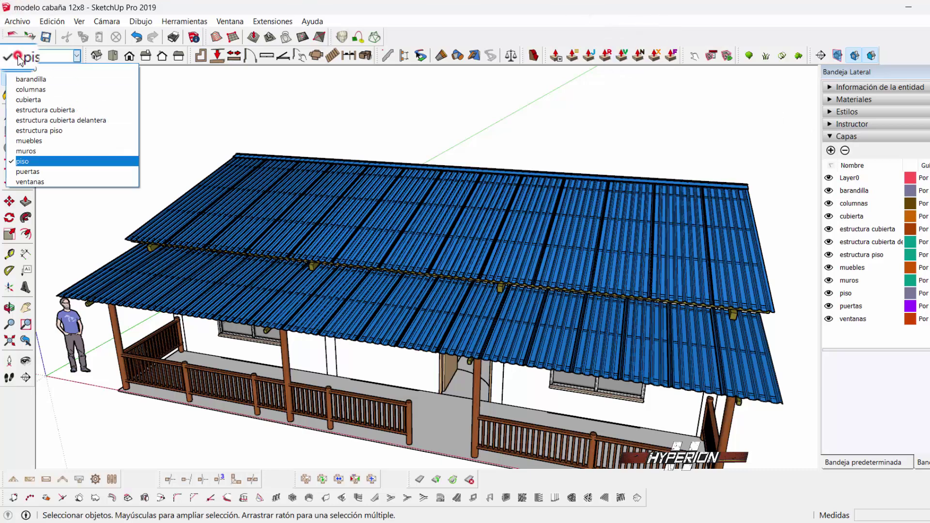
{"action": "left_click", "coordinate": [41, 133]}
{"action": "scroll", "coordinate": [201, 339], "scroll_direction": "down", "scroll_amount": 2}
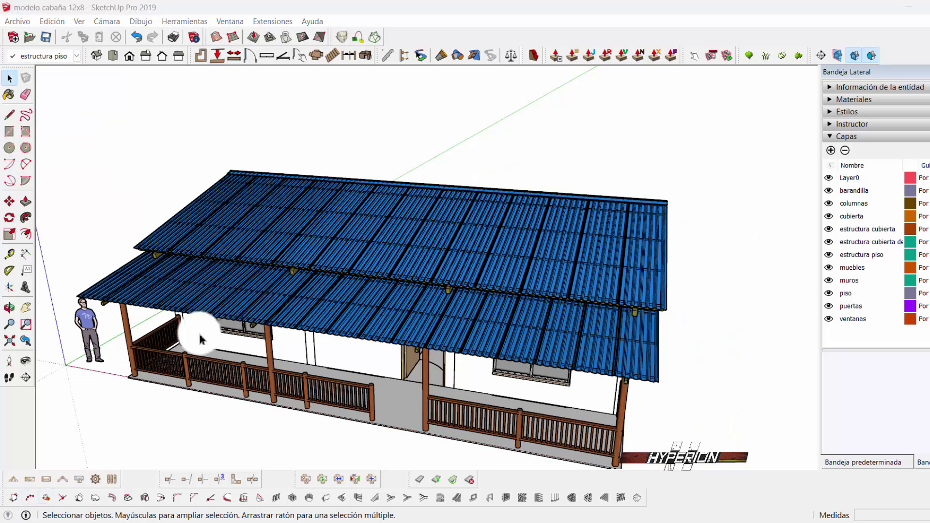
{"action": "mouse_move", "coordinate": [201, 340]}
{"action": "middle_mouse_down"}
{"action": "mouse_move", "coordinate": [114, 394]}
{"action": "mouse_move", "coordinate": [82, 288]}
{"action": "middle_mouse_up"}
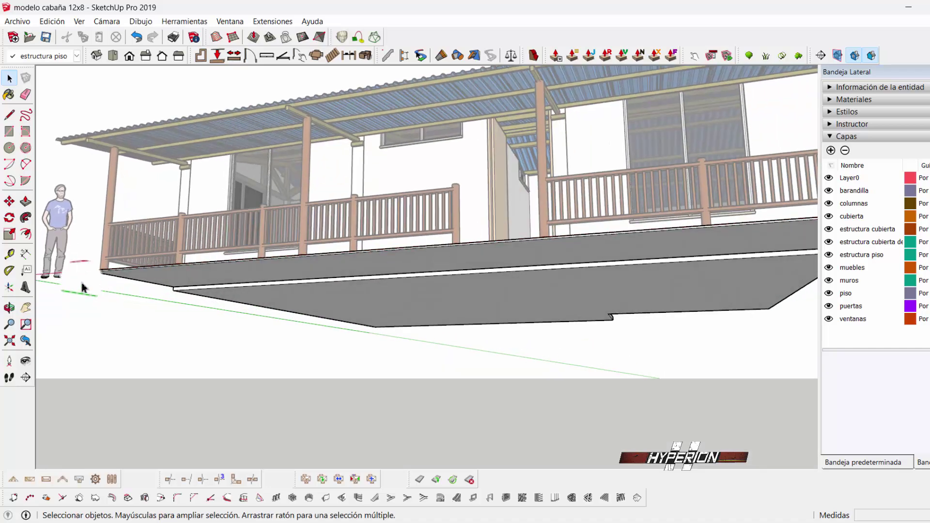
Outline the beam's side face with lines at the deck slab corner
{"action": "key", "text": "l"}
{"action": "middle_click_drag", "start_coordinate": [63, 198], "coordinate": [125, 228]}
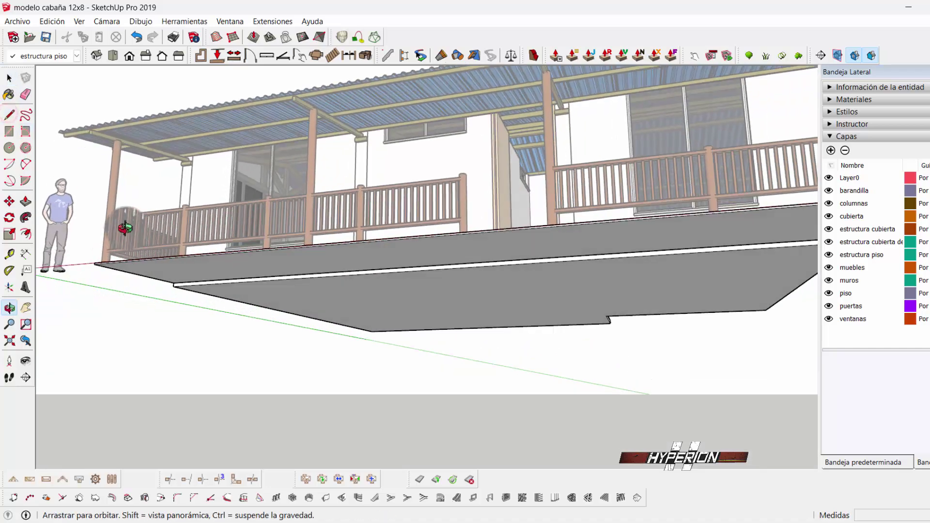
{"action": "scroll", "coordinate": [108, 222], "scroll_direction": "up", "scroll_amount": 2}
{"action": "scroll", "coordinate": [101, 222], "scroll_direction": "up", "scroll_amount": 2}
{"action": "left_click", "coordinate": [106, 225]}
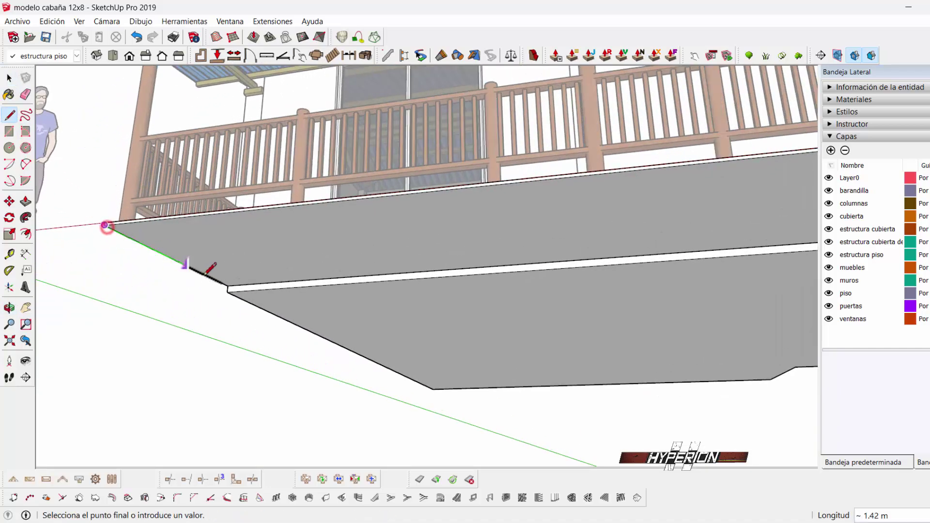
{"action": "scroll", "coordinate": [223, 281], "scroll_direction": "up", "scroll_amount": 2}
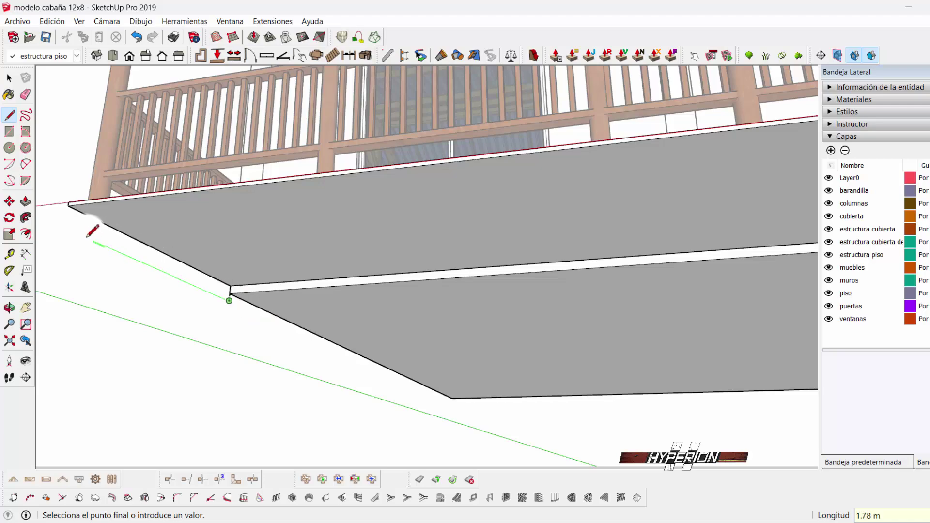
{"action": "left_click", "coordinate": [64, 226]}
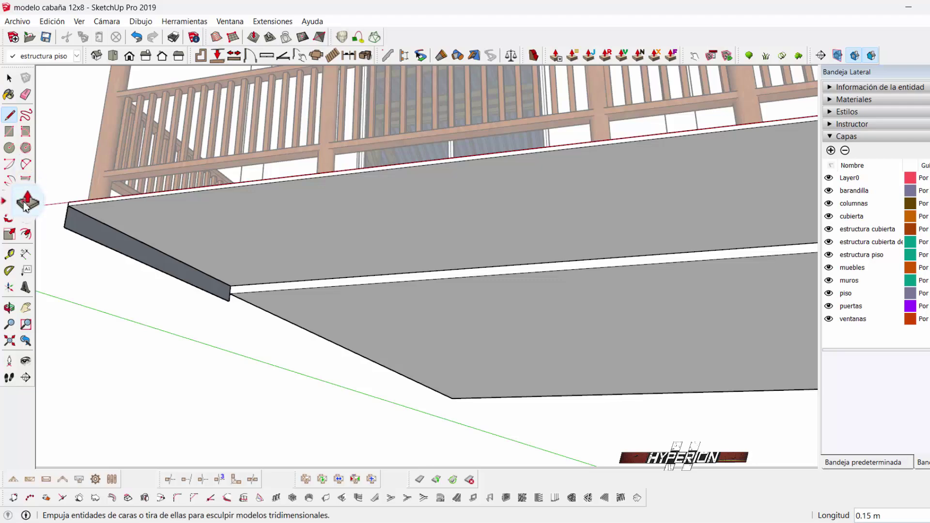
Push/pull the beam face 0.08 m thick
{"action": "left_click", "coordinate": [26, 201]}
{"action": "left_click", "coordinate": [99, 240]}
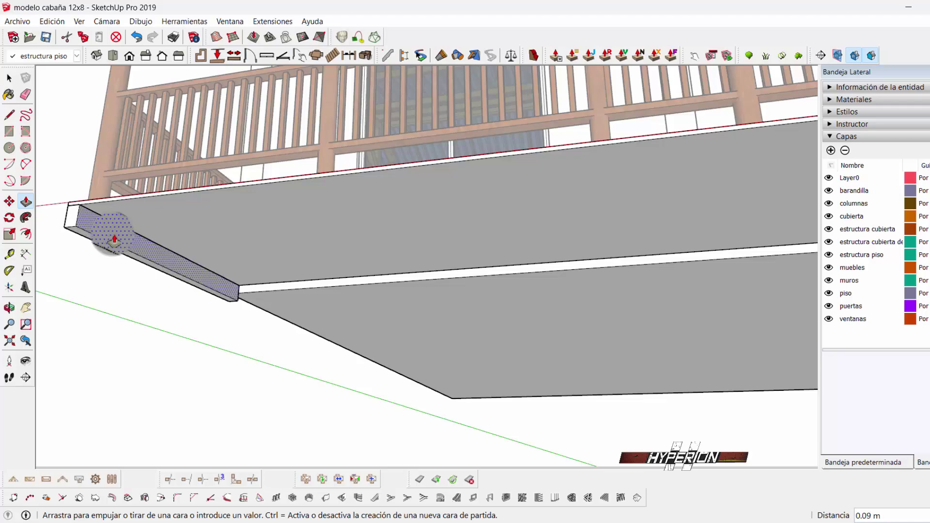
{"action": "left_click", "coordinate": [113, 240]}
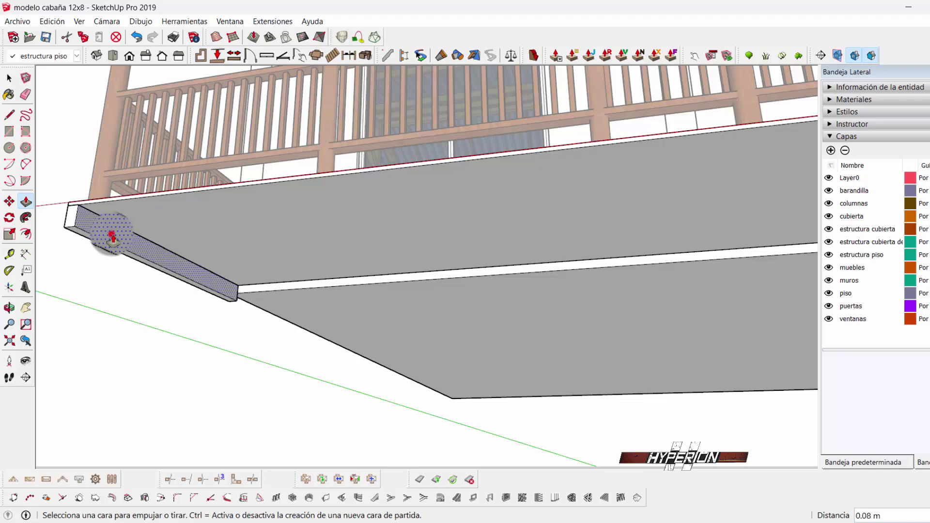
{"action": "left_click", "coordinate": [9, 77]}
Make the whole new beam a group
{"action": "key", "text": "space"}
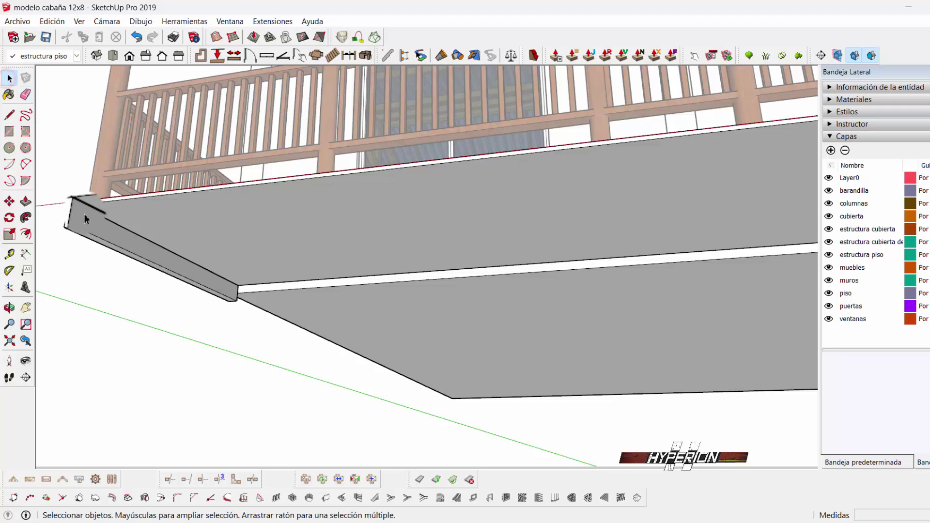
{"action": "triple_click", "coordinate": [85, 217]}
{"action": "right_click", "coordinate": [84, 220]}
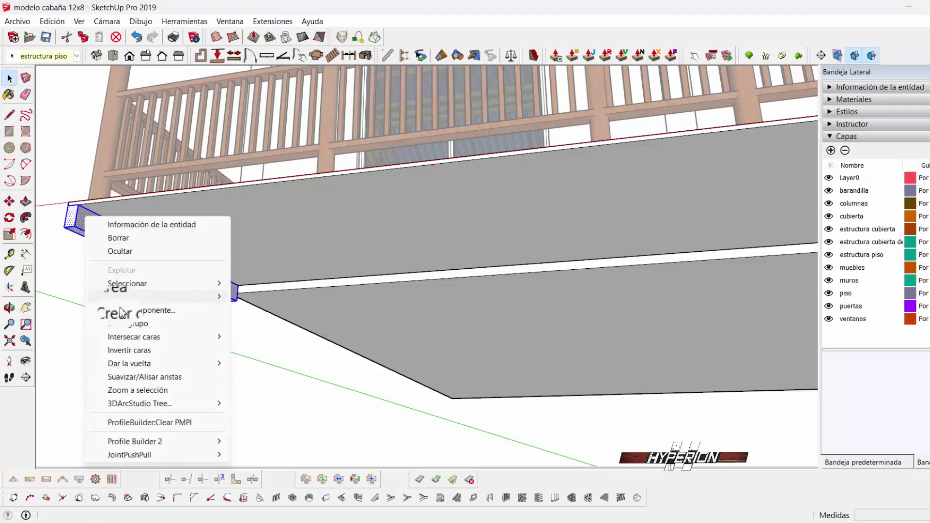
{"action": "left_click", "coordinate": [122, 322]}
{"action": "mouse_move", "coordinate": [79, 232]}
{"action": "middle_mouse_down"}
{"action": "mouse_move", "coordinate": [218, 175]}
{"action": "mouse_move", "coordinate": [234, 206]}
{"action": "mouse_move", "coordinate": [317, 244]}
{"action": "mouse_move", "coordinate": [252, 264]}
{"action": "mouse_move", "coordinate": [284, 270]}
{"action": "mouse_move", "coordinate": [162, 266]}
{"action": "middle_mouse_up"}
{"action": "scroll", "coordinate": [162, 266], "scroll_direction": "up", "scroll_amount": 1}
{"action": "mouse_move", "coordinate": [103, 270]}
{"action": "middle_mouse_down"}
{"action": "mouse_move", "coordinate": [135, 264]}
{"action": "mouse_move", "coordinate": [85, 232]}
{"action": "middle_mouse_up"}
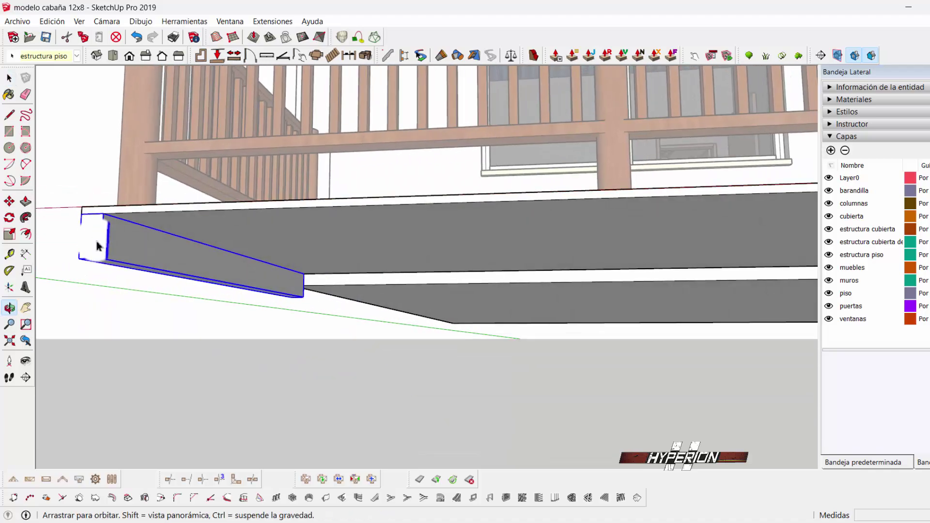
Inside the beam group, push both end faces in by 0.08 m
{"action": "double_click", "coordinate": [85, 235]}
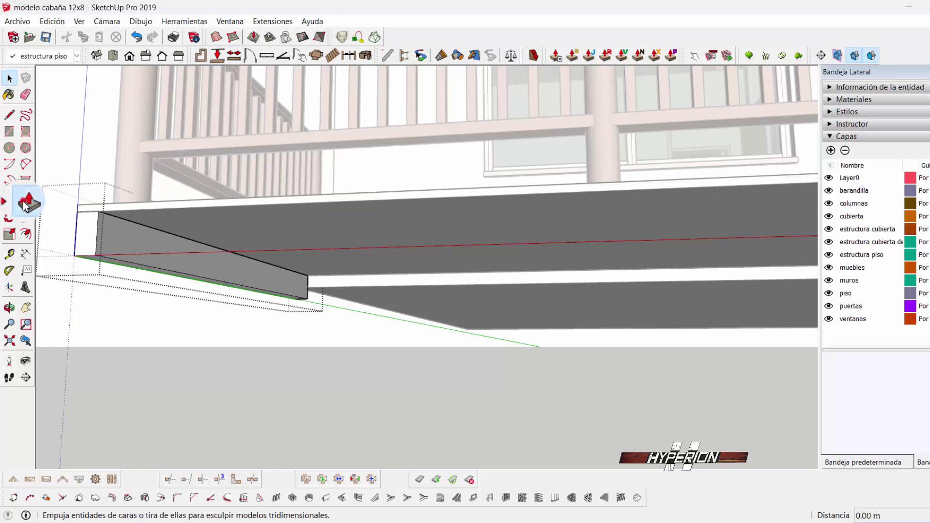
{"action": "left_click", "coordinate": [26, 201]}
{"action": "left_click", "coordinate": [81, 244]}
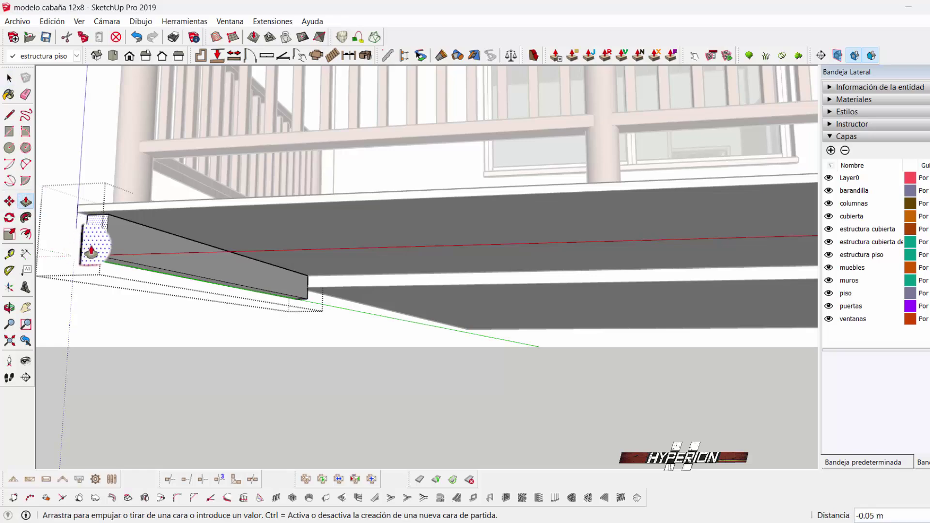
{"action": "left_click", "coordinate": [97, 257]}
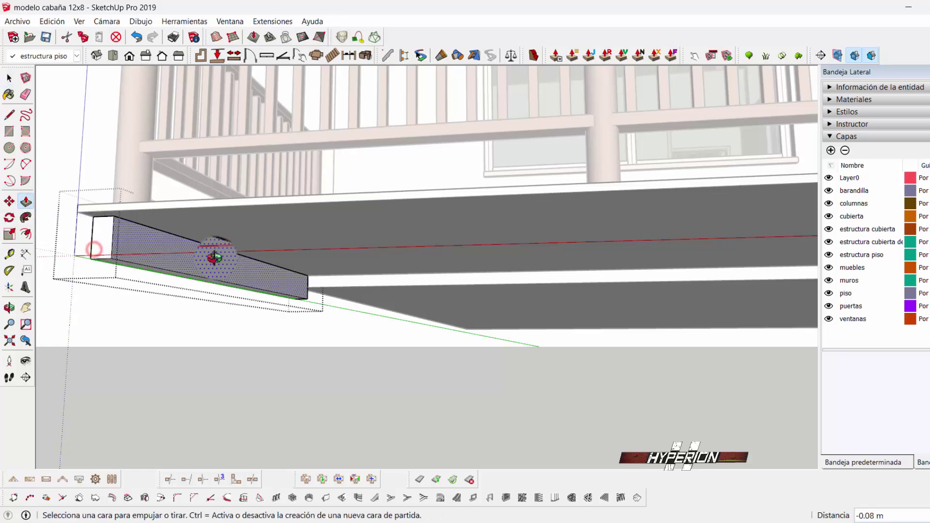
{"action": "mouse_move", "coordinate": [214, 259]}
{"action": "middle_mouse_down"}
{"action": "mouse_move", "coordinate": [406, 272]}
{"action": "mouse_move", "coordinate": [199, 231]}
{"action": "mouse_move", "coordinate": [441, 357]}
{"action": "middle_mouse_up"}
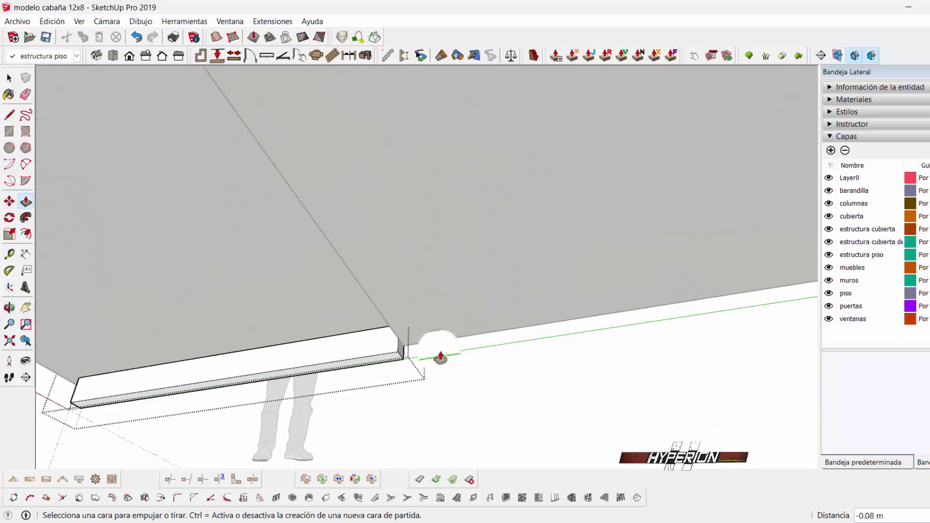
{"action": "left_click", "coordinate": [402, 352]}
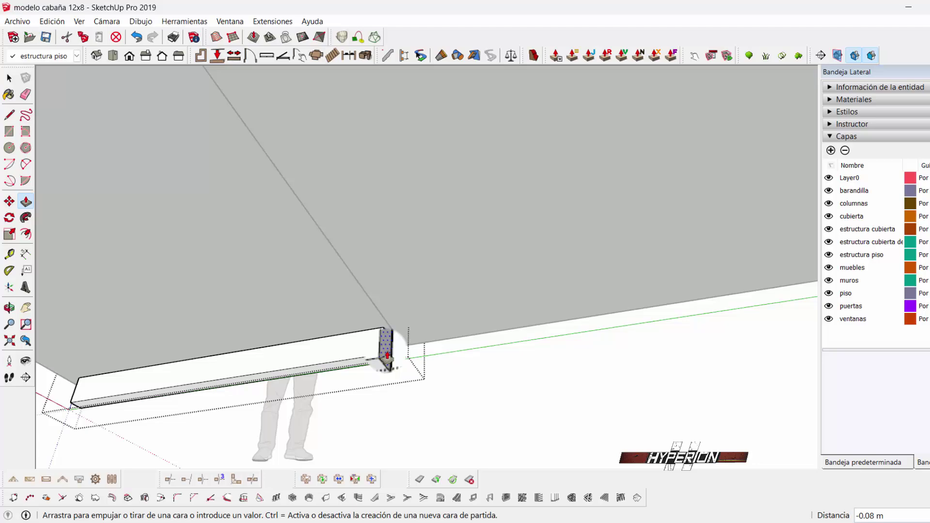
{"action": "left_click", "coordinate": [387, 356]}
{"action": "mouse_move", "coordinate": [353, 353]}
{"action": "middle_mouse_down"}
{"action": "mouse_move", "coordinate": [398, 326]}
{"action": "mouse_move", "coordinate": [544, 326]}
{"action": "mouse_move", "coordinate": [462, 323]}
{"action": "middle_mouse_up"}
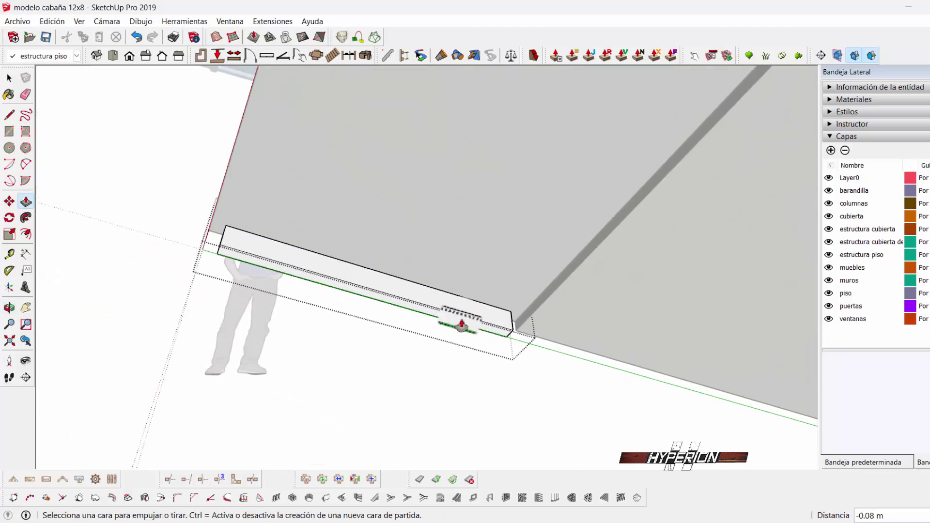
{"action": "left_click", "coordinate": [9, 77]}
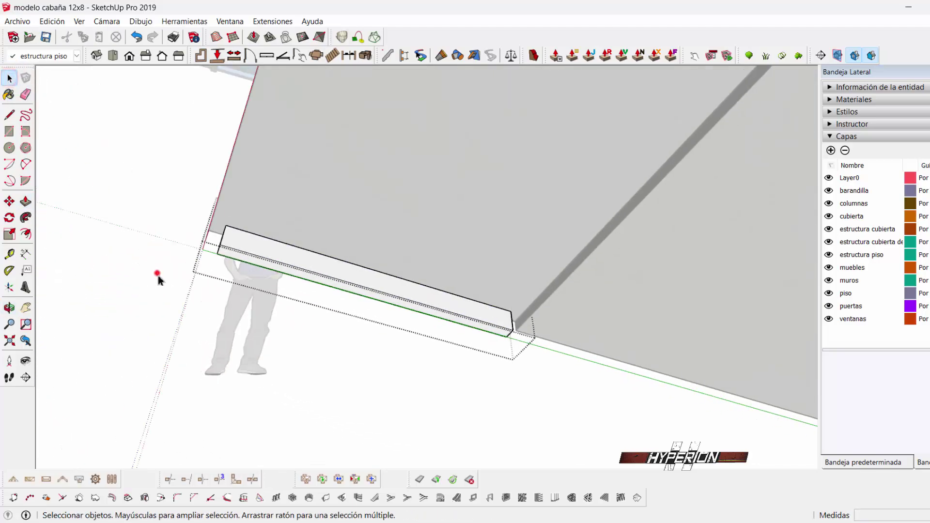
{"action": "middle_click_drag", "start_coordinate": [158, 279], "coordinate": [145, 252]}
{"action": "scroll", "coordinate": [57, 197], "scroll_direction": "up", "scroll_amount": 3}
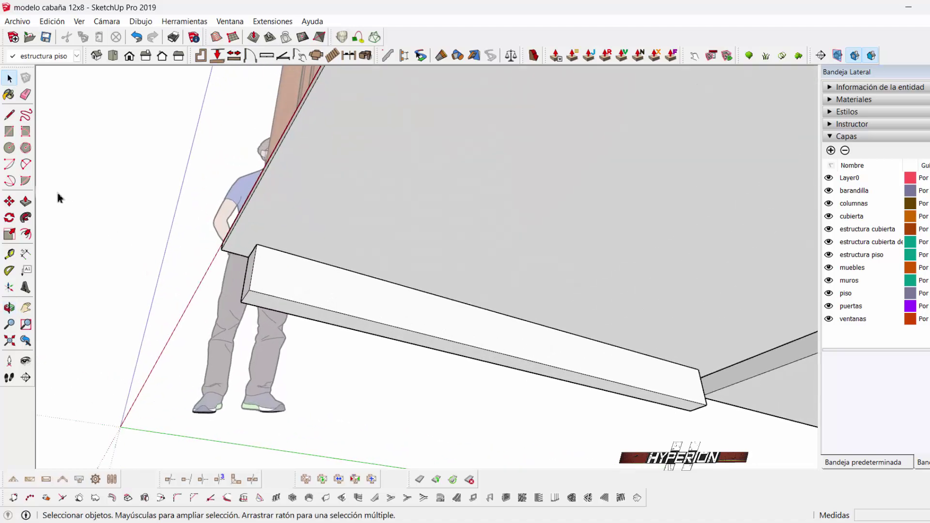
Draw a 0.15 × 0.08 m rectangle at the beam end and pull it 0.37 m
{"action": "left_click", "coordinate": [9, 131]}
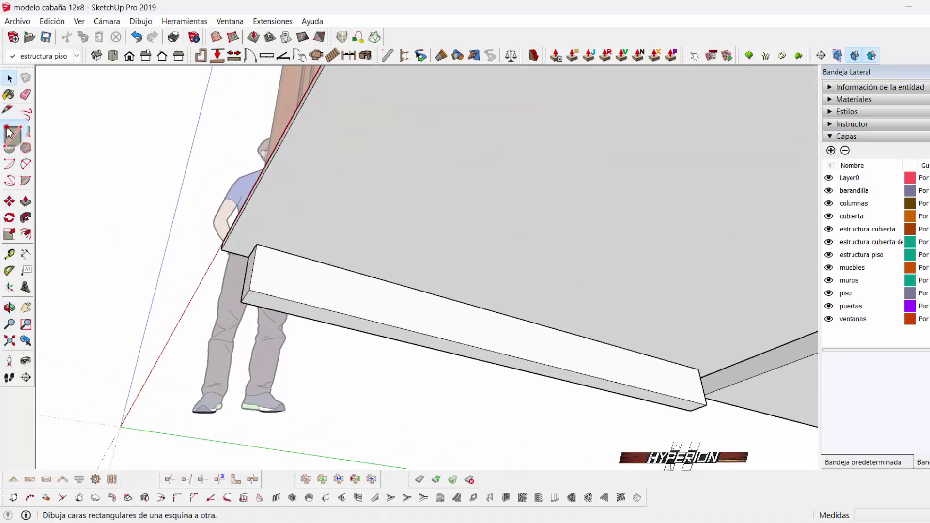
{"action": "left_click", "coordinate": [221, 247]}
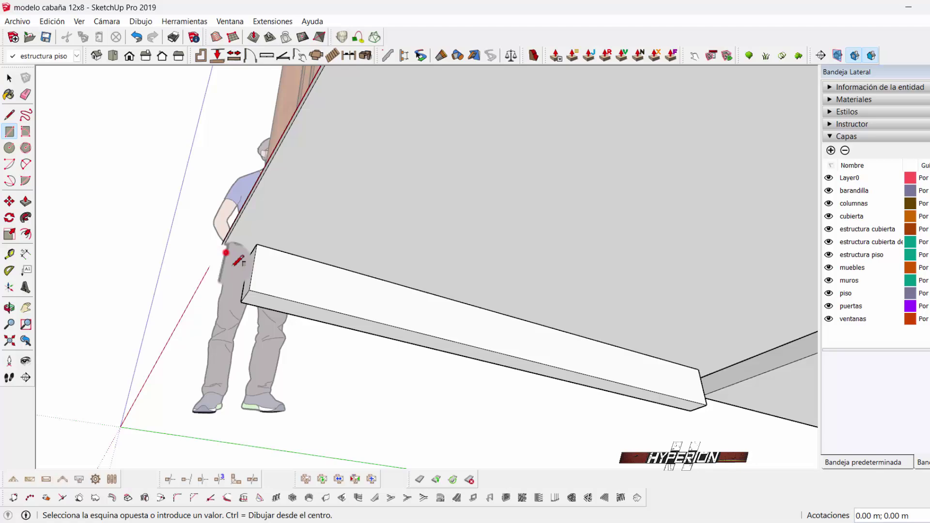
{"action": "left_click", "coordinate": [241, 302]}
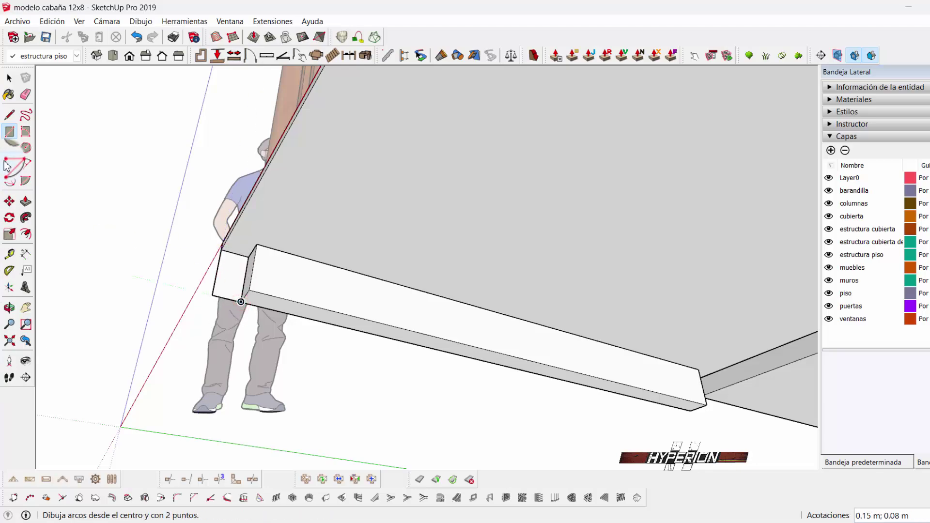
{"action": "left_click", "coordinate": [10, 78]}
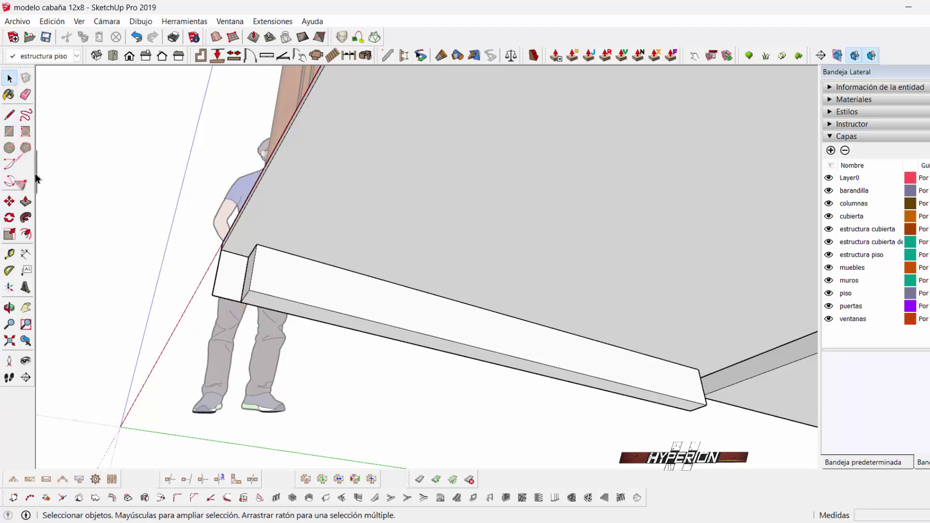
{"action": "left_click", "coordinate": [26, 201]}
{"action": "left_click", "coordinate": [227, 264]}
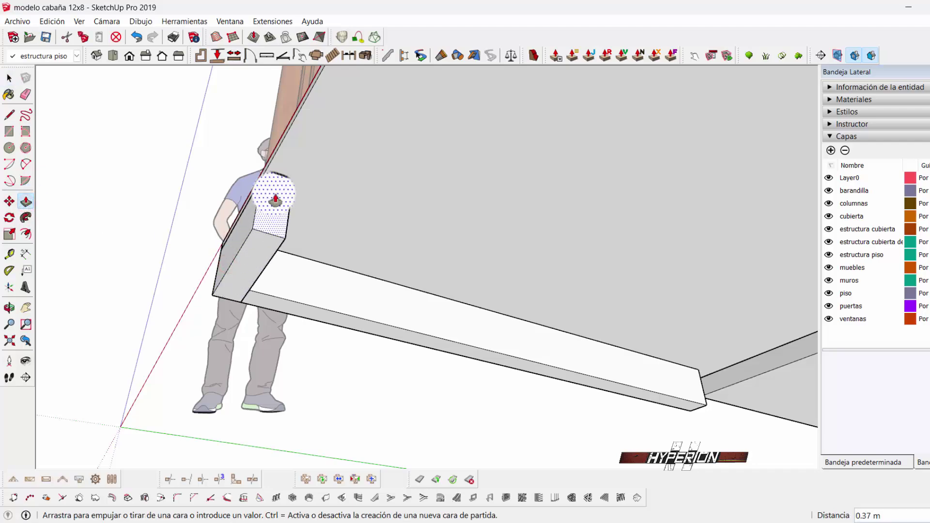
{"action": "left_click", "coordinate": [276, 194]}
Group the end block, then group it together with the long beam
{"action": "left_click", "coordinate": [9, 78]}
{"action": "left_click", "coordinate": [265, 252]}
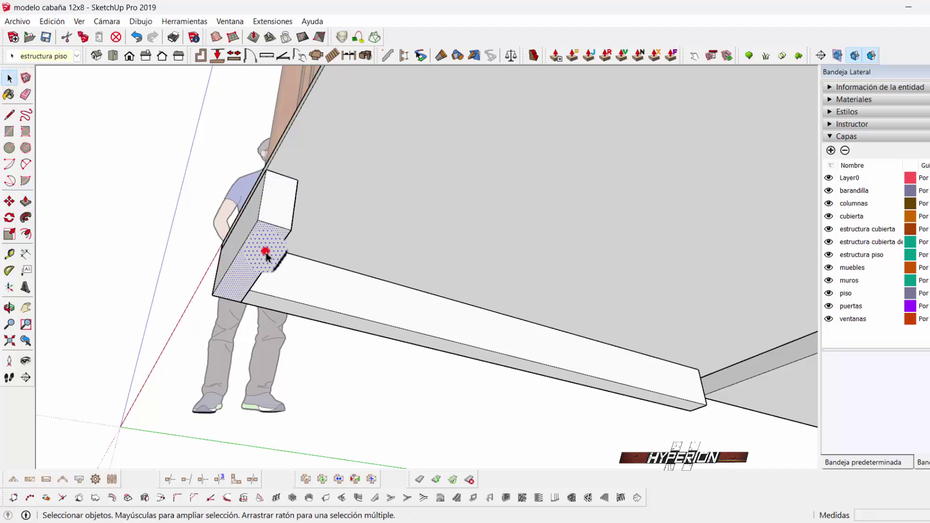
{"action": "triple_click", "coordinate": [265, 252]}
{"action": "right_click", "coordinate": [265, 252]}
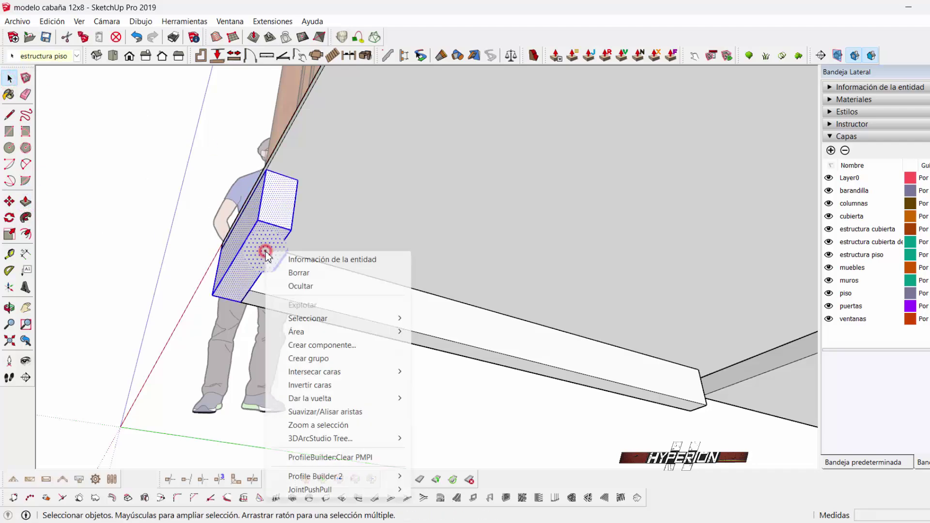
{"action": "left_click", "coordinate": [302, 358]}
{"action": "left_click", "coordinate": [334, 313], "text": "shift"}
{"action": "right_click", "coordinate": [332, 308]}
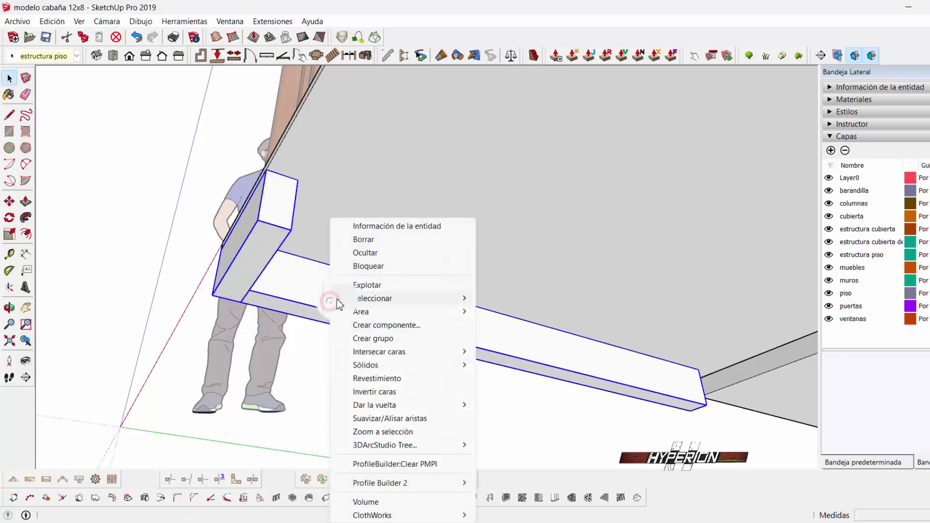
{"action": "left_click", "coordinate": [383, 338]}
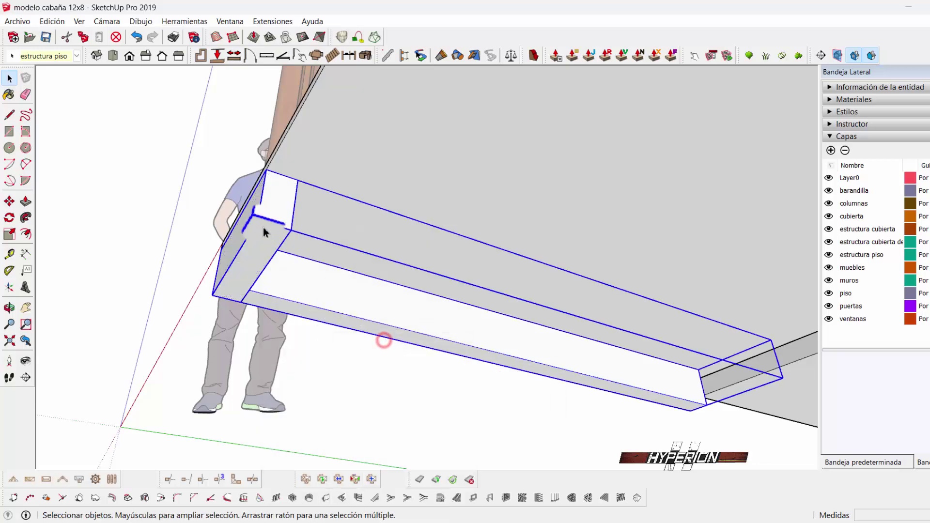
{"action": "double_click", "coordinate": [262, 225]}
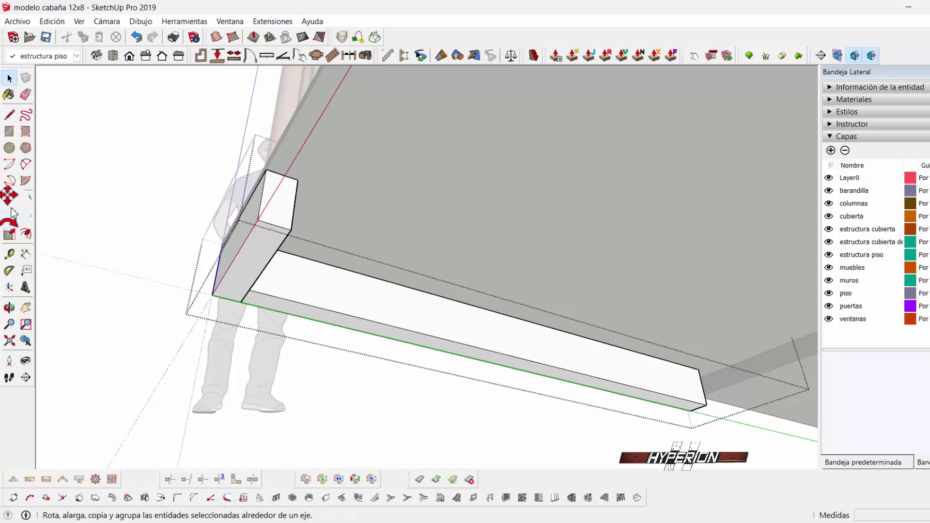
Push/pull the end block's face 11.59 m along the deck floor's side edge
{"action": "left_click", "coordinate": [25, 201]}
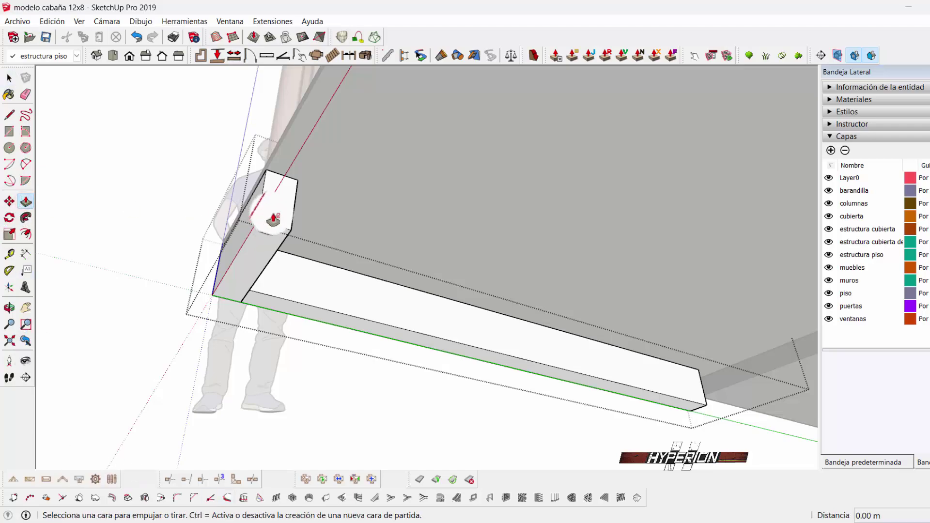
{"action": "double_click", "coordinate": [237, 237]}
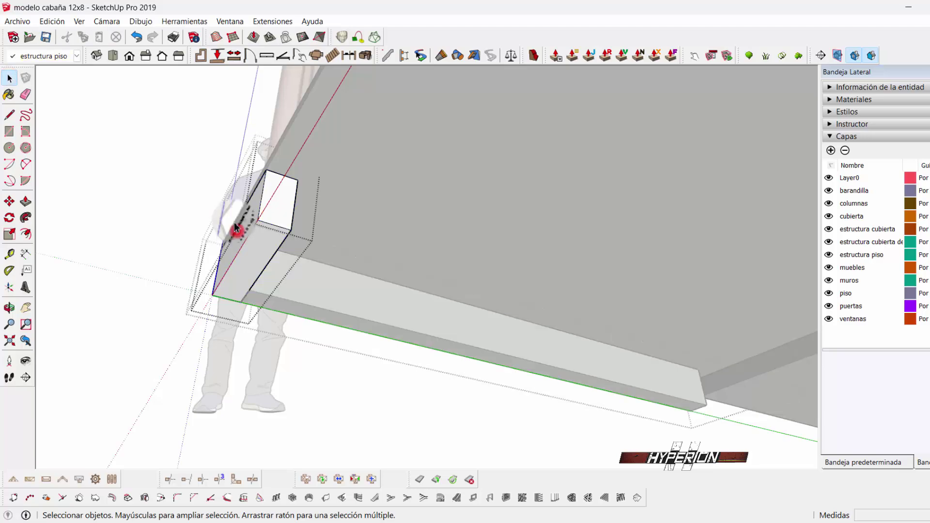
{"action": "left_click", "coordinate": [26, 201]}
{"action": "left_click", "coordinate": [256, 215]}
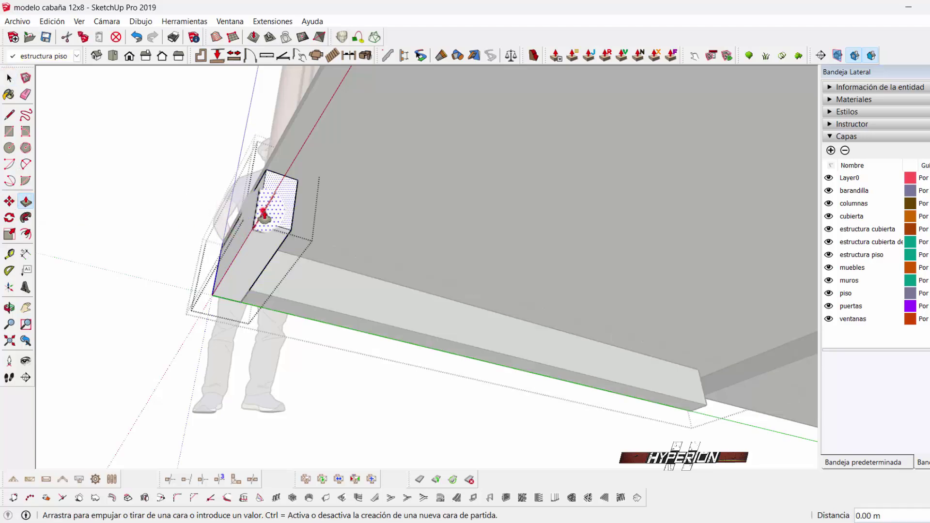
{"action": "scroll", "coordinate": [262, 211], "scroll_direction": "down", "scroll_amount": 2}
{"action": "scroll", "coordinate": [272, 208], "scroll_direction": "down", "scroll_amount": 2}
{"action": "scroll", "coordinate": [310, 204], "scroll_direction": "down", "scroll_amount": 2}
{"action": "scroll", "coordinate": [300, 262], "scroll_direction": "down", "scroll_amount": 3}
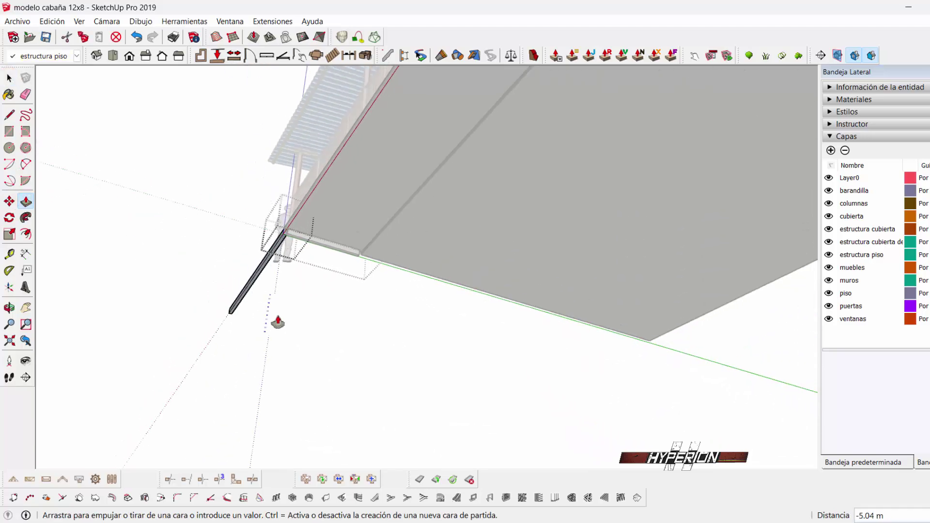
{"action": "mouse_move", "coordinate": [276, 321]}
{"action": "middle_mouse_down"}
{"action": "mouse_move", "coordinate": [270, 353]}
{"action": "mouse_move", "coordinate": [250, 309]}
{"action": "middle_mouse_up"}
{"action": "left_click", "coordinate": [263, 359]}
{"action": "scroll", "coordinate": [226, 341], "scroll_direction": "up", "scroll_amount": 2}
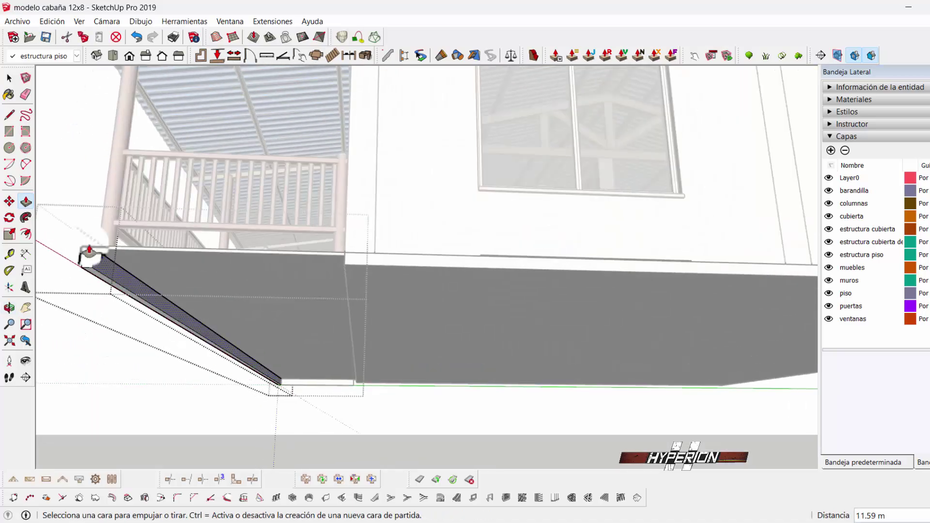
{"action": "left_click", "coordinate": [8, 77]}
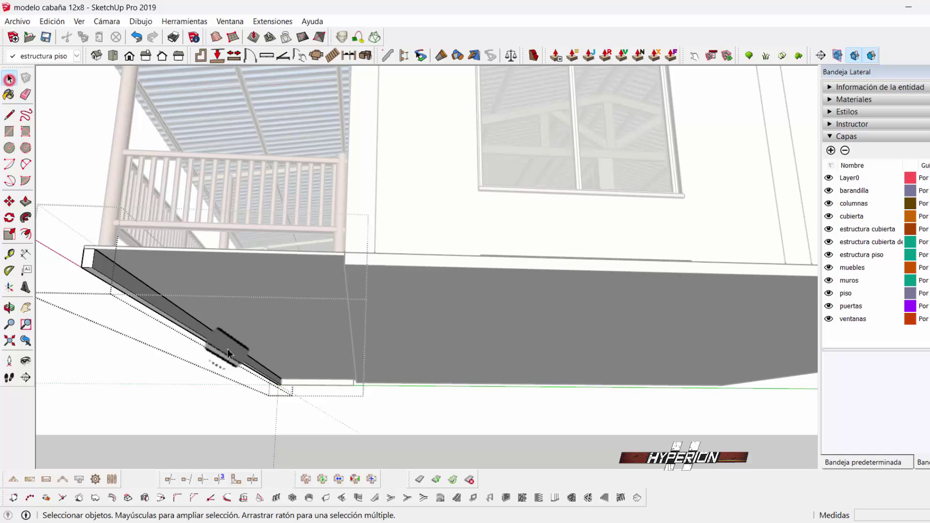
{"action": "scroll", "coordinate": [269, 401], "scroll_direction": "up", "scroll_amount": 3}
{"action": "scroll", "coordinate": [269, 393], "scroll_direction": "up", "scroll_amount": 2}
Copy the long side beam to the opposite right-hand corner of the slab
{"action": "left_click", "coordinate": [272, 390]}
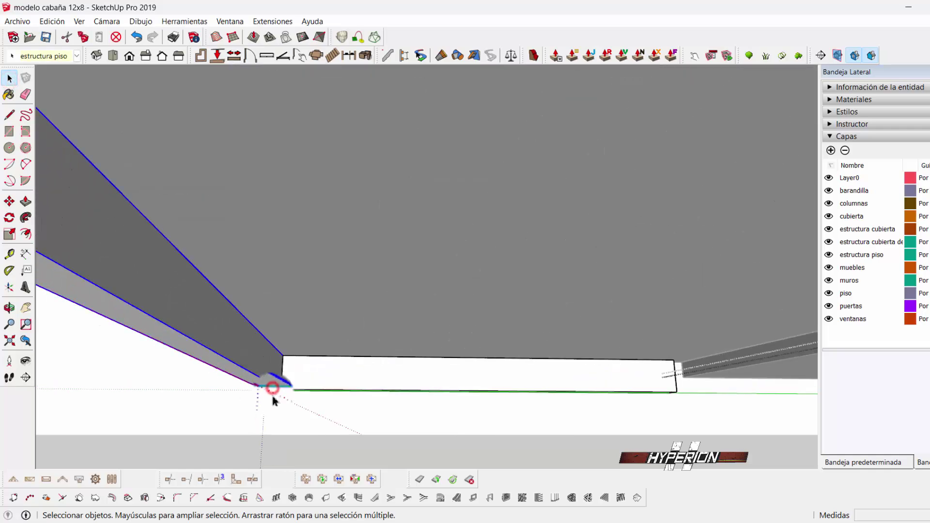
{"action": "mouse_move", "coordinate": [273, 400]}
{"action": "middle_mouse_down"}
{"action": "mouse_move", "coordinate": [276, 379]}
{"action": "mouse_move", "coordinate": [296, 366]}
{"action": "middle_mouse_up"}
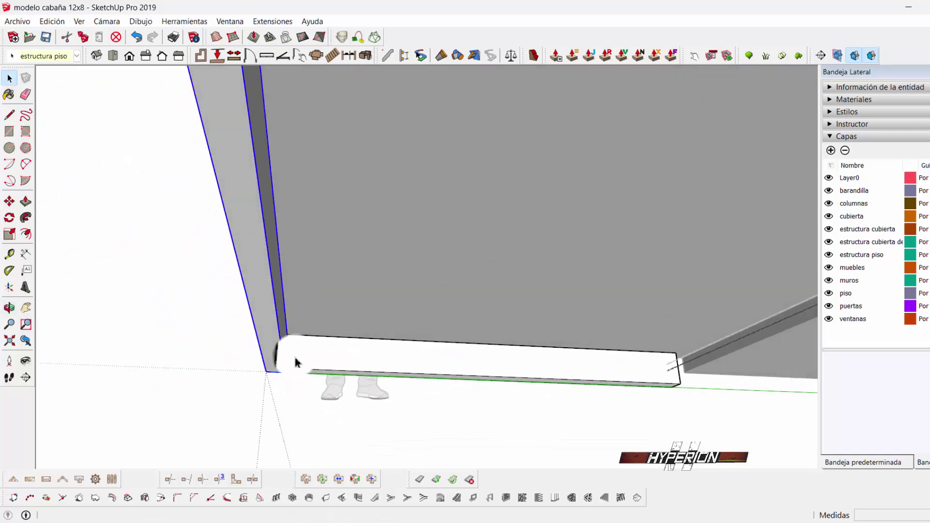
{"action": "left_click", "coordinate": [9, 203]}
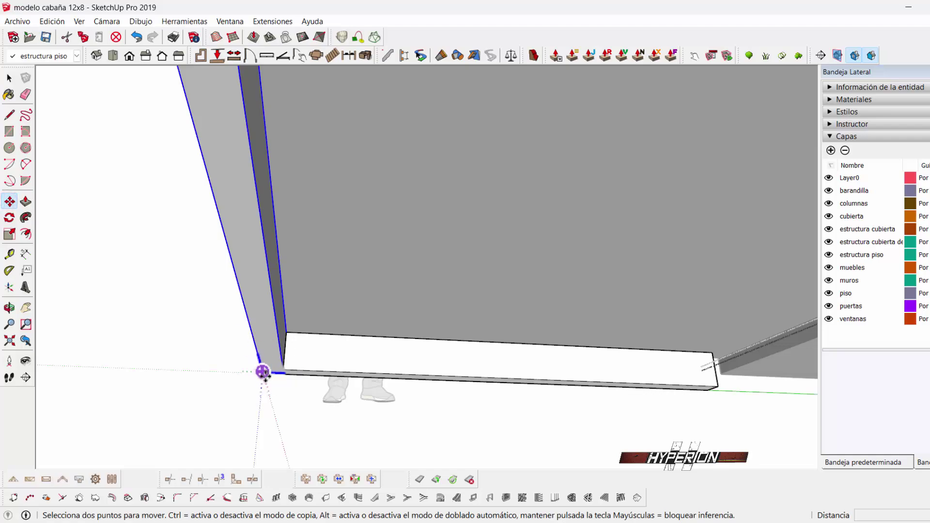
{"action": "left_click", "coordinate": [262, 372]}
{"action": "key", "text": "ctrl"}
{"action": "mouse_move", "coordinate": [587, 401]}
{"action": "middle_mouse_down"}
{"action": "mouse_move", "coordinate": [580, 377]}
{"action": "mouse_move", "coordinate": [592, 349]}
{"action": "middle_mouse_up"}
{"action": "left_click", "coordinate": [615, 353]}
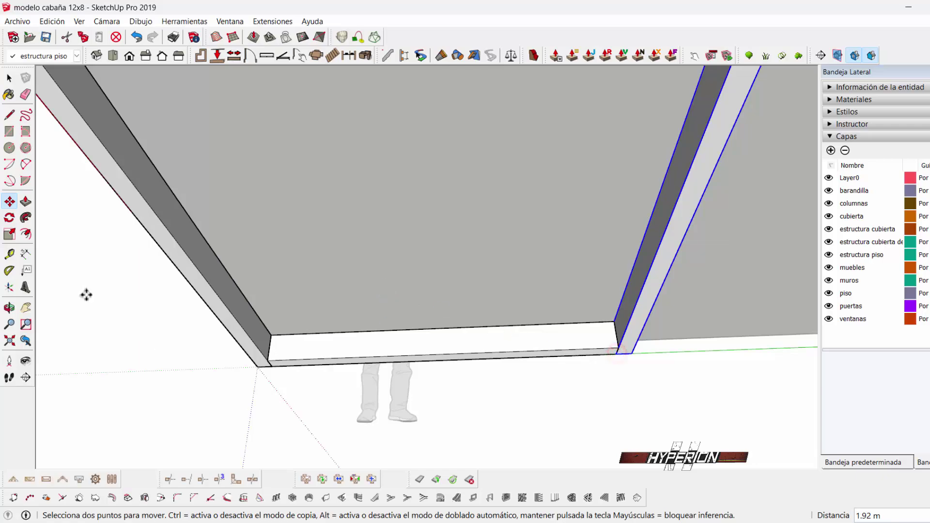
Copy the front cross beam 11.92 m to the far corner, closing the frame
{"action": "left_click", "coordinate": [9, 77]}
{"action": "left_click", "coordinate": [394, 345]}
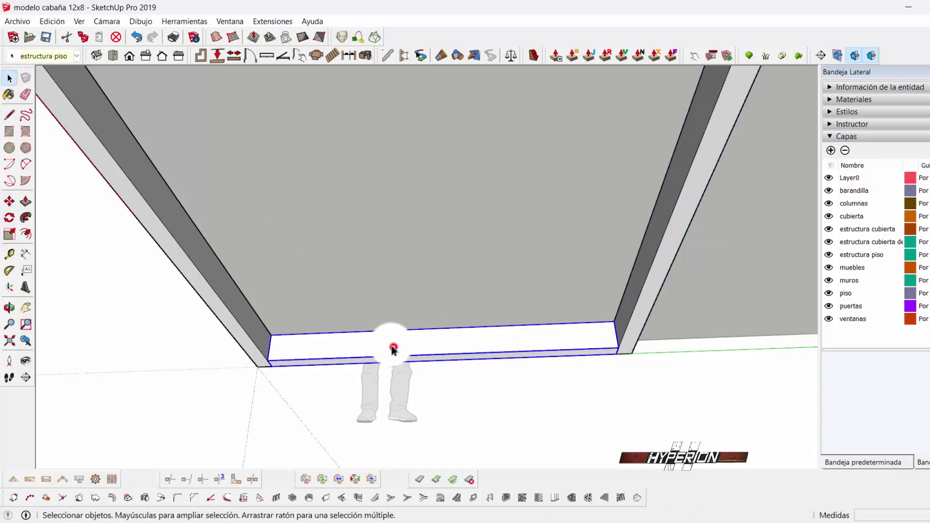
{"action": "mouse_move", "coordinate": [393, 345]}
{"action": "middle_mouse_down"}
{"action": "mouse_move", "coordinate": [498, 324]}
{"action": "mouse_move", "coordinate": [339, 266]}
{"action": "middle_mouse_up"}
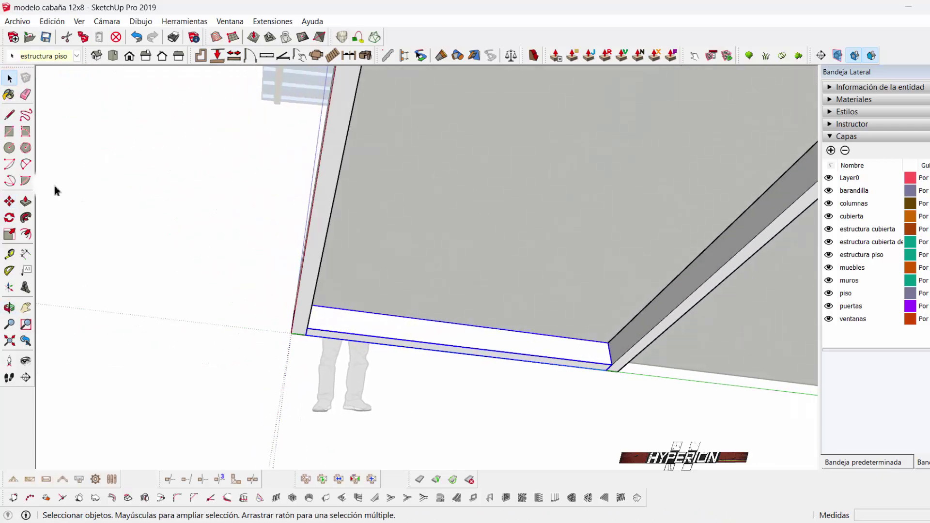
{"action": "left_click", "coordinate": [9, 201]}
{"action": "left_click", "coordinate": [305, 329]}
{"action": "key", "text": "ctrl"}
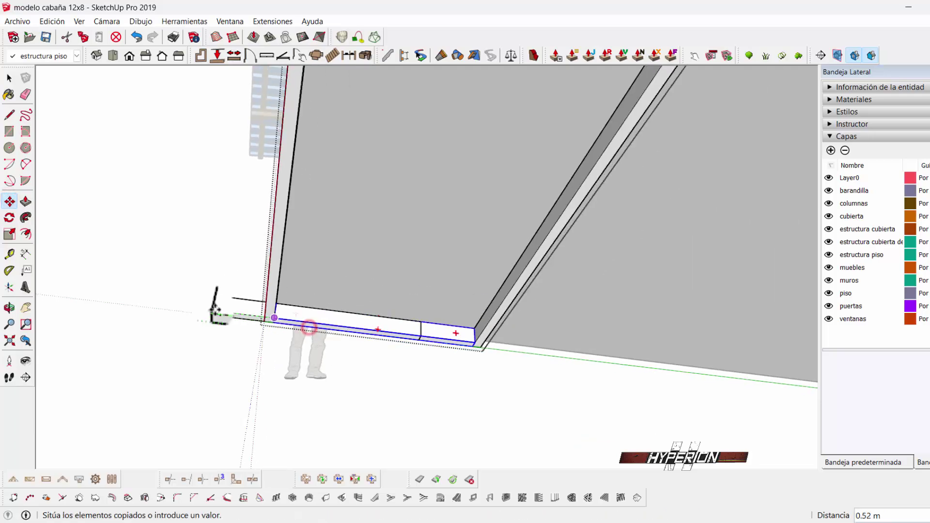
{"action": "middle_click_drag", "start_coordinate": [305, 329], "coordinate": [241, 330]}
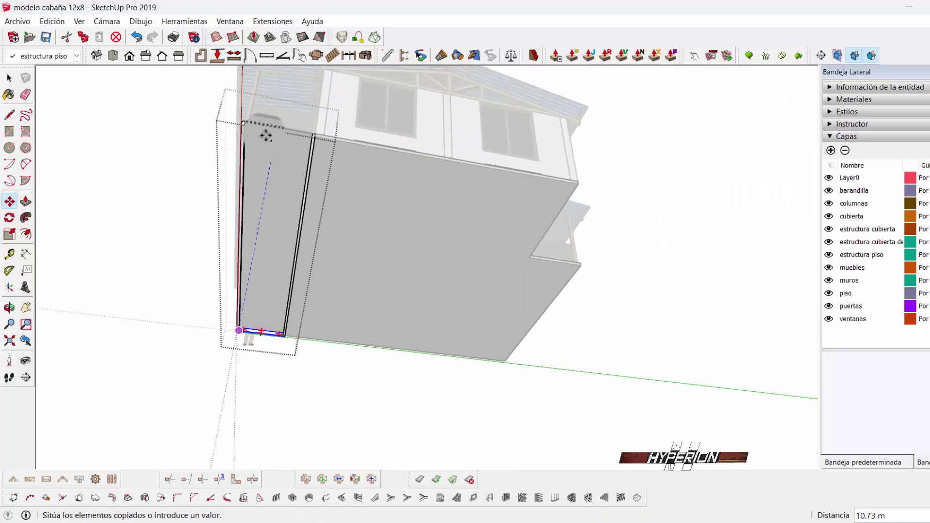
{"action": "scroll", "coordinate": [232, 122], "scroll_direction": "up", "scroll_amount": 3}
{"action": "left_click", "coordinate": [233, 123]}
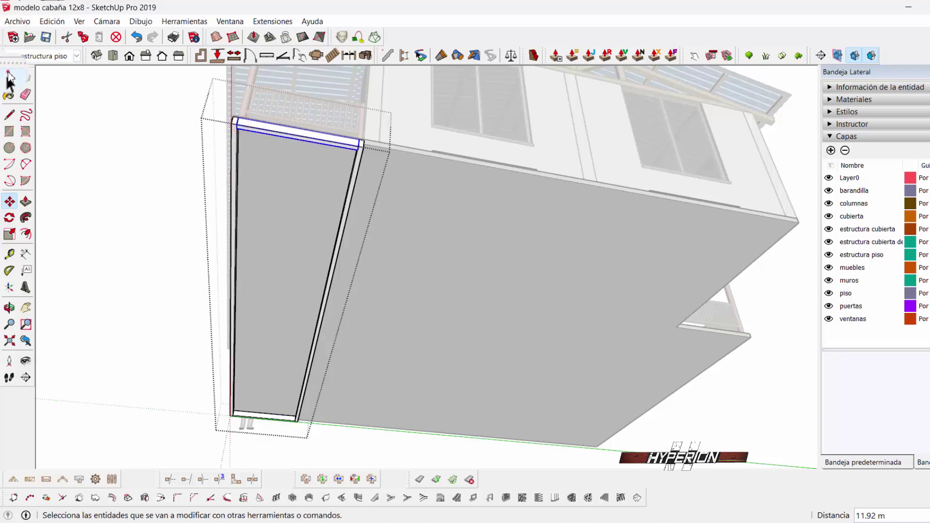
Clear the selection and orbit to inspect the beam frame from below
{"action": "left_click", "coordinate": [8, 78]}
{"action": "left_click", "coordinate": [87, 132]}
{"action": "key", "text": "o"}
{"action": "middle_click_drag", "start_coordinate": [182, 180], "coordinate": [178, 236]}
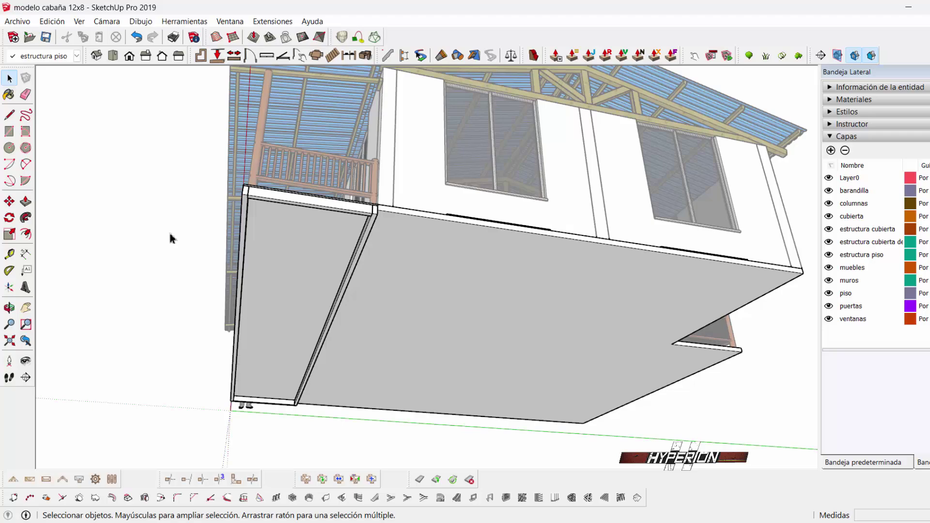
{"action": "mouse_move", "coordinate": [165, 240]}
{"action": "middle_mouse_down"}
{"action": "mouse_move", "coordinate": [235, 201]}
{"action": "mouse_move", "coordinate": [145, 146]}
{"action": "middle_mouse_up"}
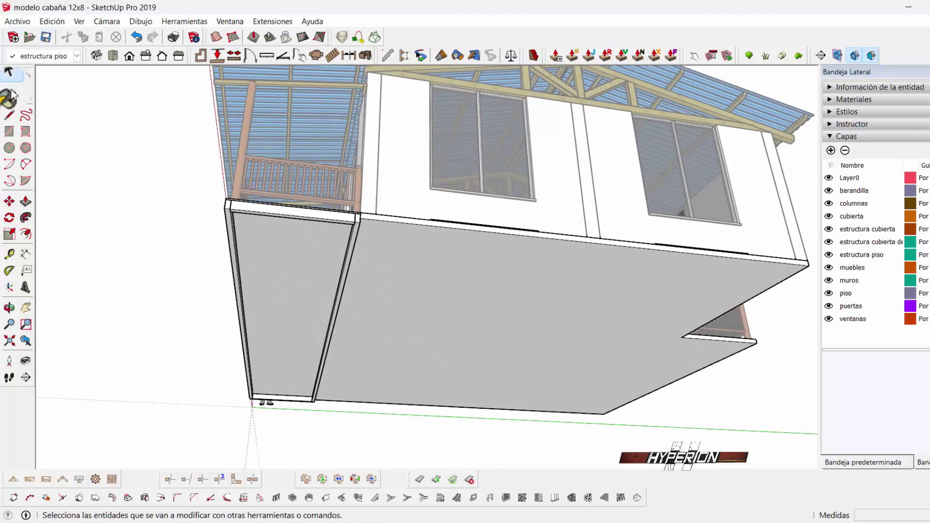
Paint the beam frame with the knotted plywood texture from the Madera wood collection
{"action": "left_click", "coordinate": [10, 94]}
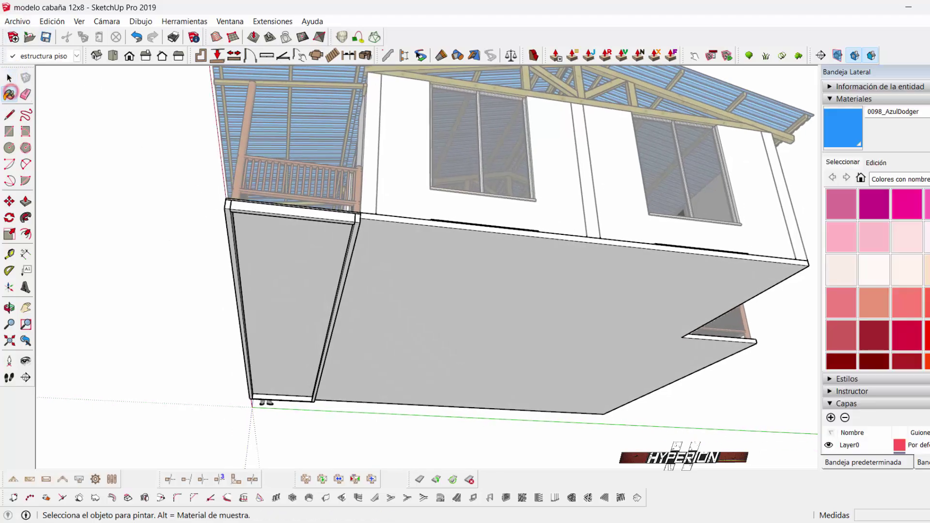
{"action": "left_click", "coordinate": [923, 180]}
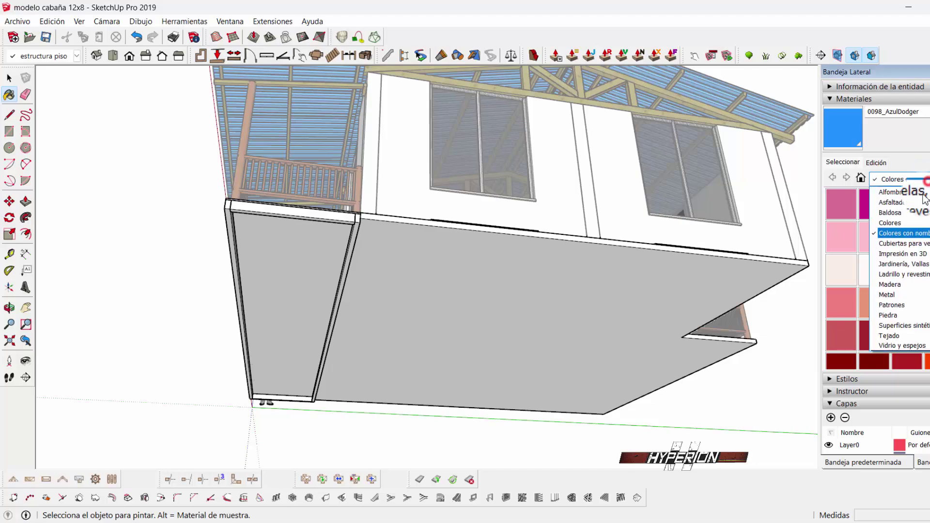
{"action": "left_click", "coordinate": [903, 286]}
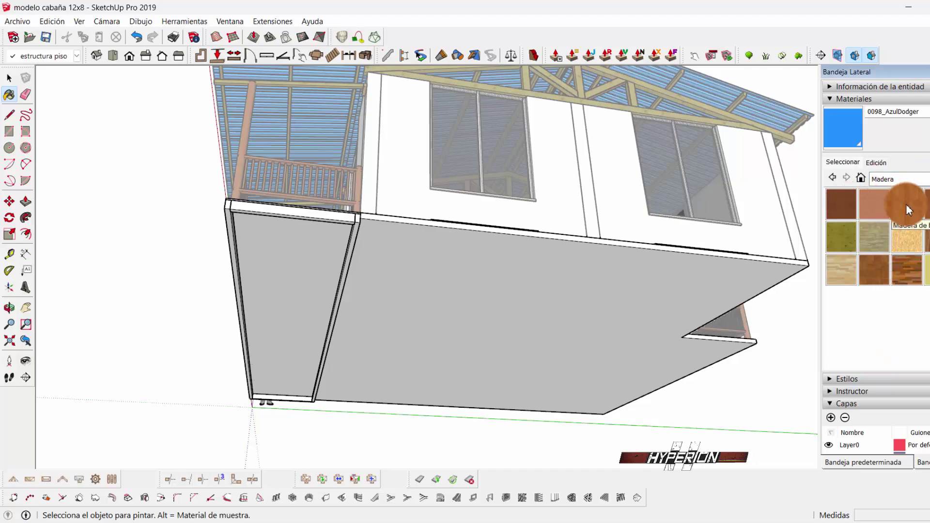
{"action": "left_click", "coordinate": [845, 233]}
{"action": "scroll", "coordinate": [308, 208], "scroll_direction": "up", "scroll_amount": 3}
{"action": "left_click", "coordinate": [301, 214]}
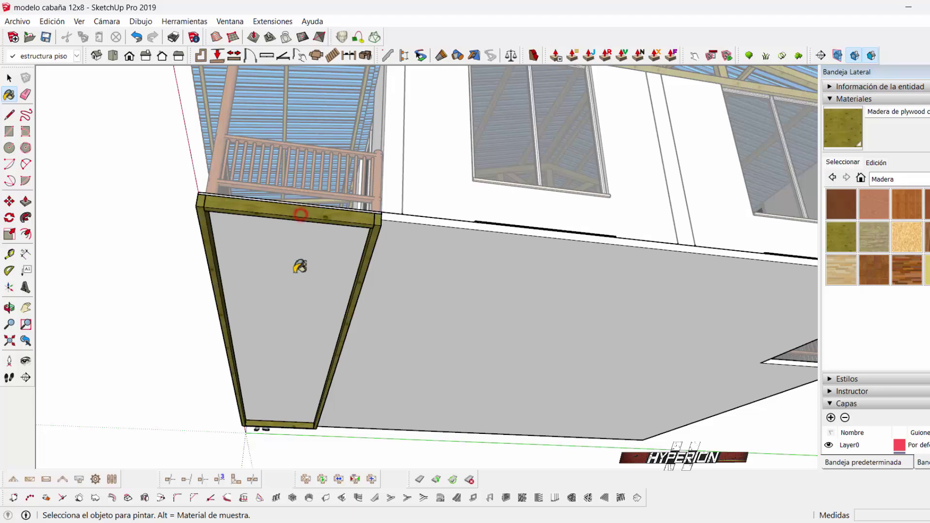
{"action": "key", "text": "space"}
{"action": "key", "text": "b"}
{"action": "key", "text": "space"}
{"action": "key", "text": "o"}
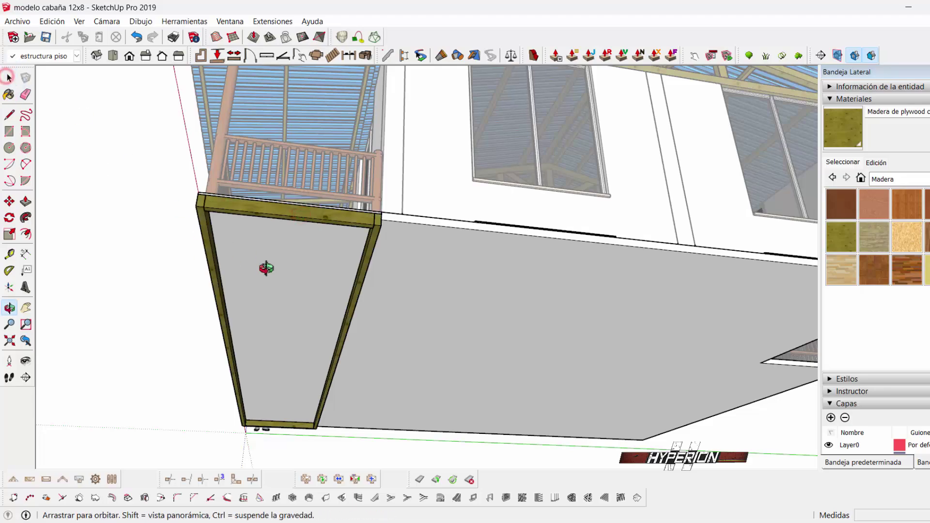
{"action": "left_click_drag", "start_coordinate": [266, 268], "coordinate": [315, 223]}
Inside the frame group, copy the top beam to create the first joist
{"action": "key", "text": "space"}
{"action": "scroll", "coordinate": [349, 125], "scroll_direction": "up", "scroll_amount": 2}
{"action": "scroll", "coordinate": [352, 116], "scroll_direction": "up", "scroll_amount": 2}
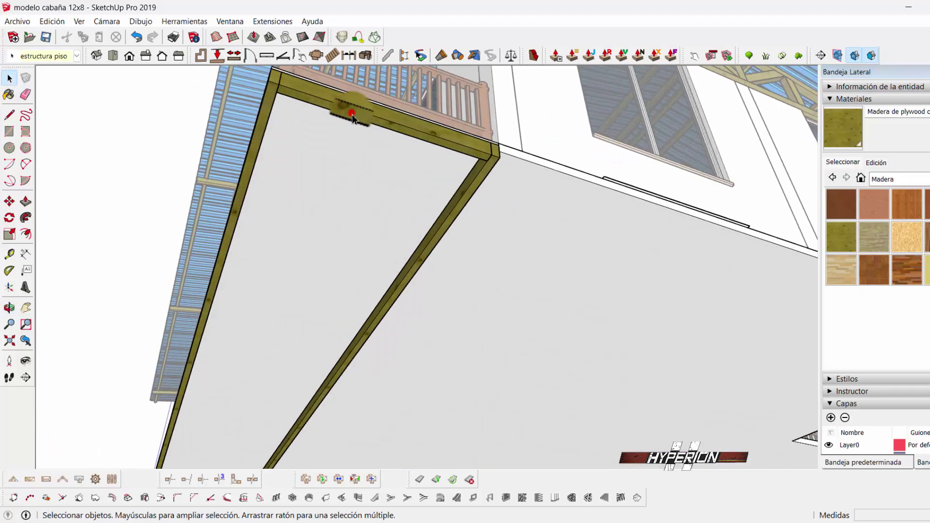
{"action": "left_click", "coordinate": [353, 116]}
{"action": "double_click", "coordinate": [331, 110]}
{"action": "left_click", "coordinate": [331, 109]}
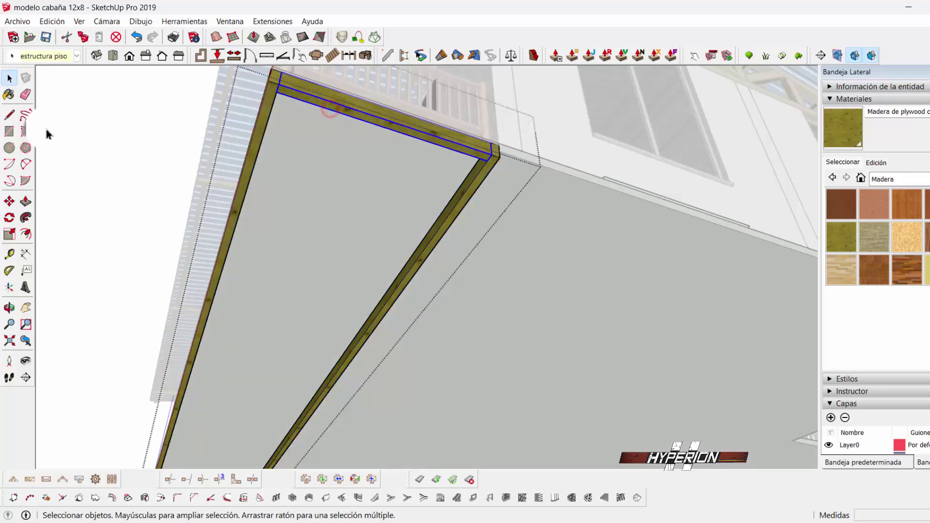
{"action": "left_click", "coordinate": [9, 201]}
{"action": "scroll", "coordinate": [281, 88], "scroll_direction": "up", "scroll_amount": 1}
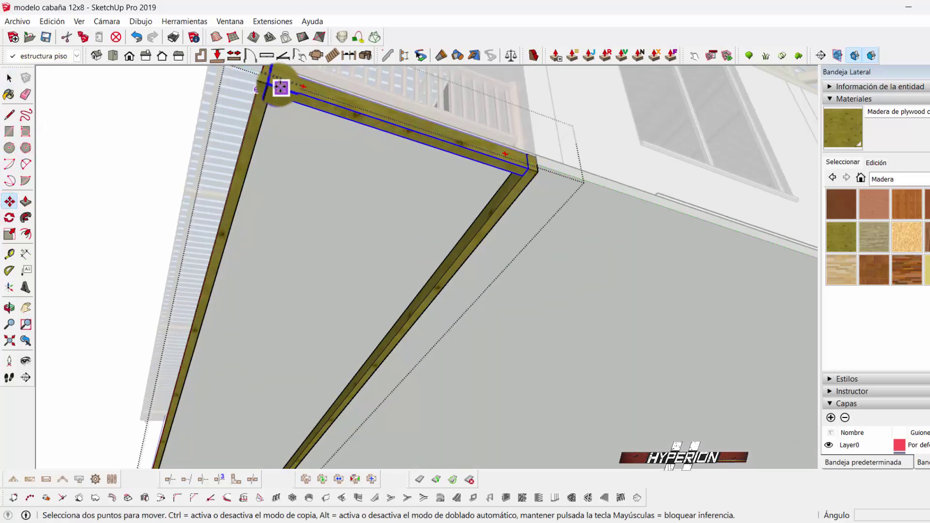
{"action": "key", "text": "ctrl"}
{"action": "left_click", "coordinate": [273, 84]}
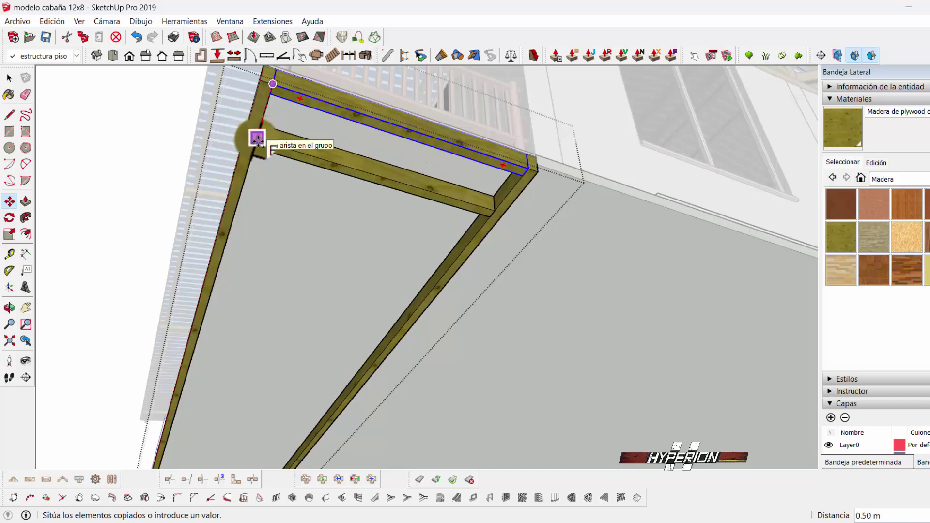
{"action": "key", "text": "Return"}
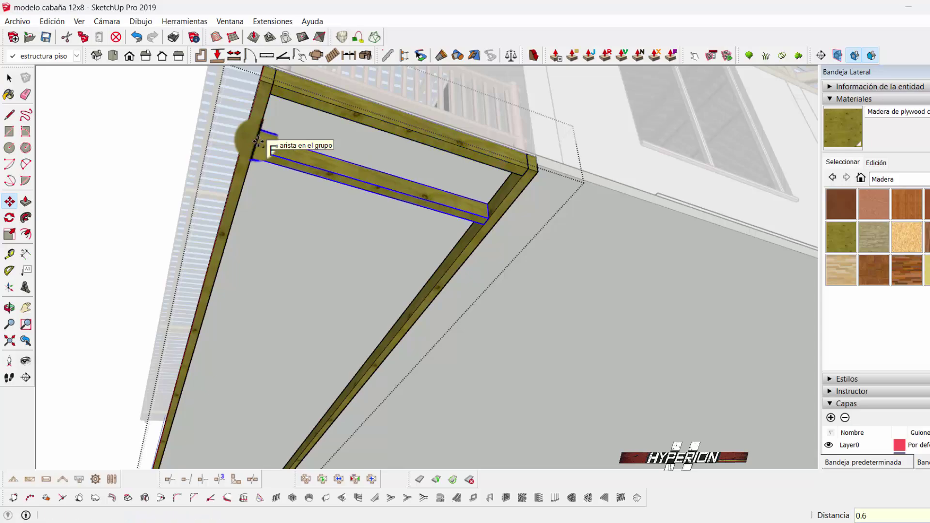
Array the joist 30 times along the frame, 0.6 m apart, with 30x
{"action": "scroll", "coordinate": [258, 142], "scroll_direction": "down", "scroll_amount": 3}
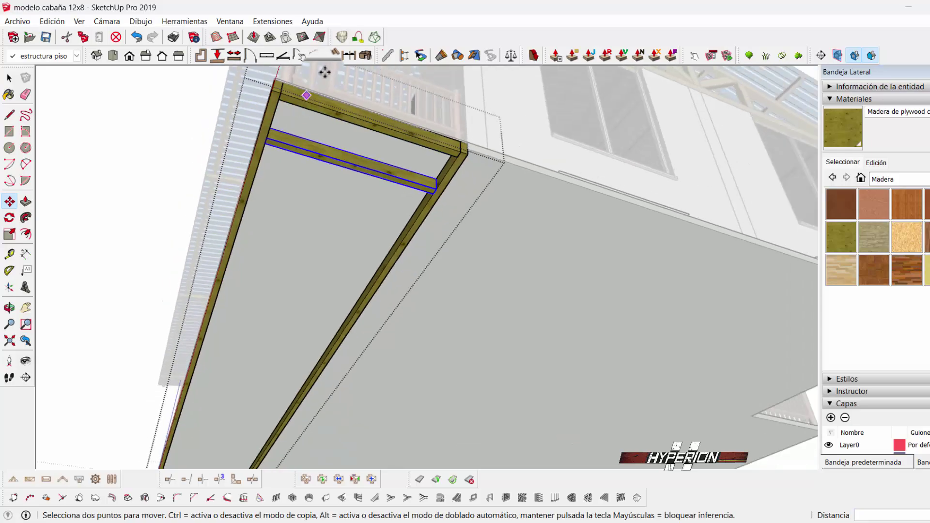
{"action": "scroll", "coordinate": [309, 221], "scroll_direction": "down", "scroll_amount": 2}
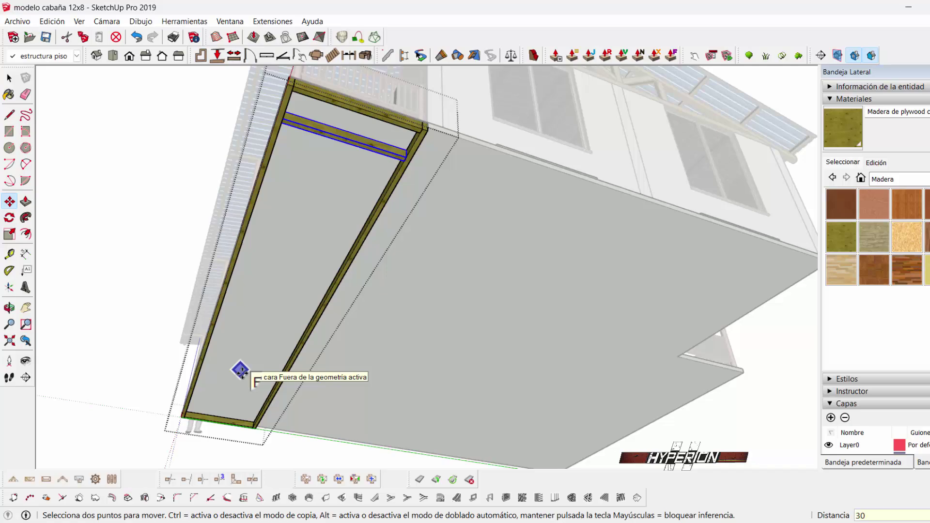
{"action": "type", "text": "30x"}
{"action": "key", "text": "Return"}
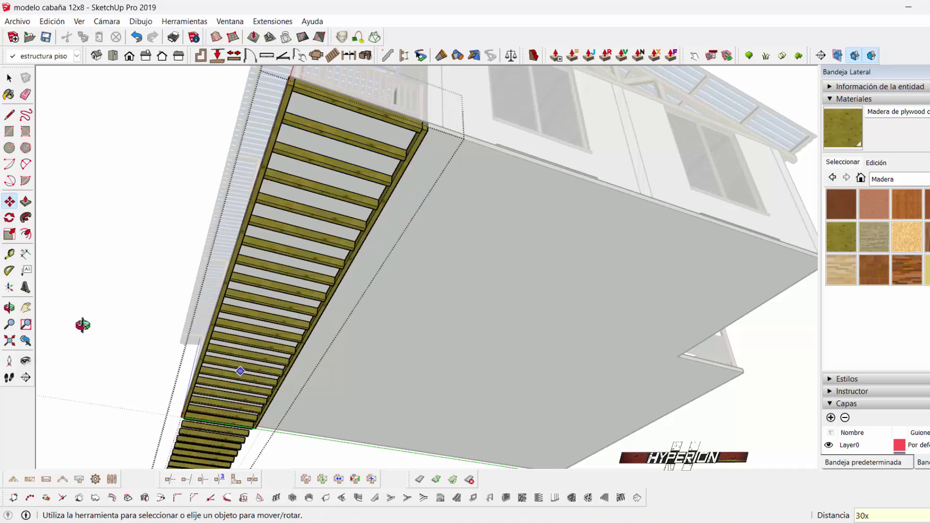
{"action": "left_click", "coordinate": [9, 78]}
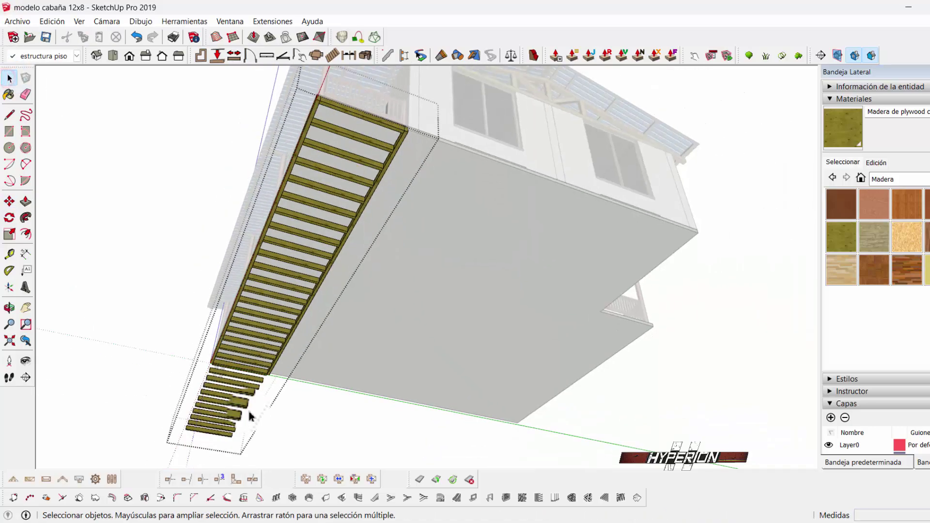
{"action": "middle_click_drag", "start_coordinate": [251, 415], "coordinate": [238, 387]}
{"action": "scroll", "coordinate": [237, 387], "scroll_direction": "up", "scroll_amount": 3}
{"action": "middle_click_drag", "start_coordinate": [228, 339], "coordinate": [222, 307]}
{"action": "scroll", "coordinate": [197, 337], "scroll_direction": "up", "scroll_amount": 3}
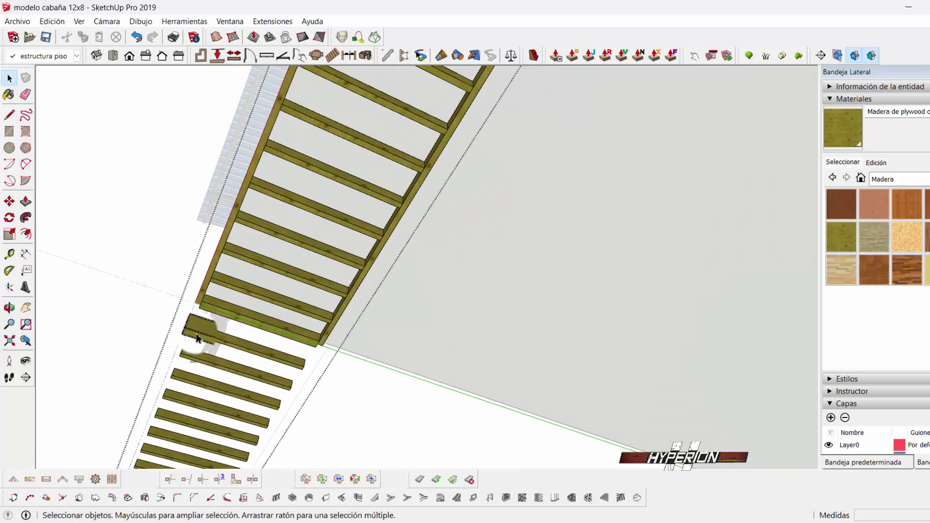
{"action": "scroll", "coordinate": [197, 338], "scroll_direction": "up", "scroll_amount": 2}
{"action": "scroll", "coordinate": [219, 292], "scroll_direction": "up", "scroll_amount": 2}
{"action": "scroll", "coordinate": [220, 291], "scroll_direction": "up", "scroll_amount": 2}
{"action": "scroll", "coordinate": [189, 293], "scroll_direction": "up", "scroll_amount": 2}
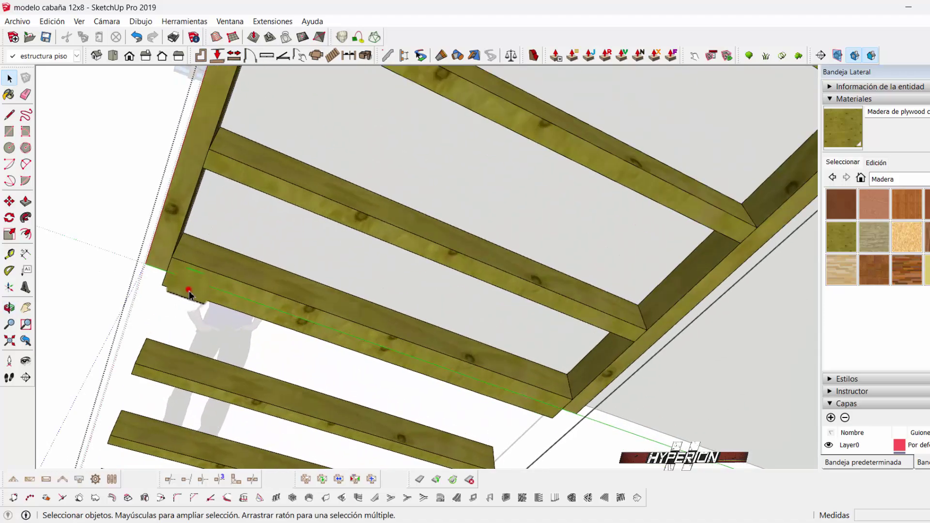
{"action": "double_click", "coordinate": [188, 293]}
{"action": "scroll", "coordinate": [208, 292], "scroll_direction": "down", "scroll_amount": 1}
{"action": "scroll", "coordinate": [208, 292], "scroll_direction": "down", "scroll_amount": 2}
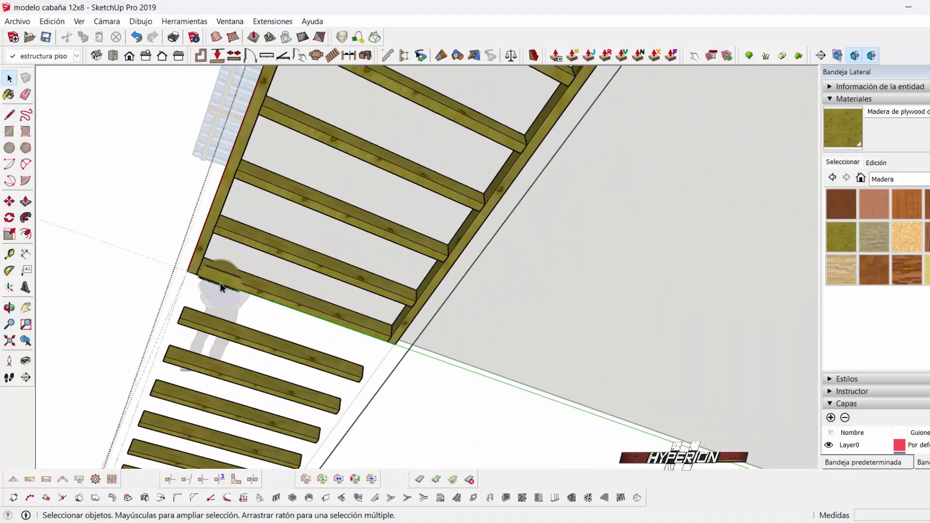
{"action": "scroll", "coordinate": [213, 290], "scroll_direction": "down", "scroll_amount": 2}
{"action": "scroll", "coordinate": [215, 290], "scroll_direction": "down", "scroll_amount": 2}
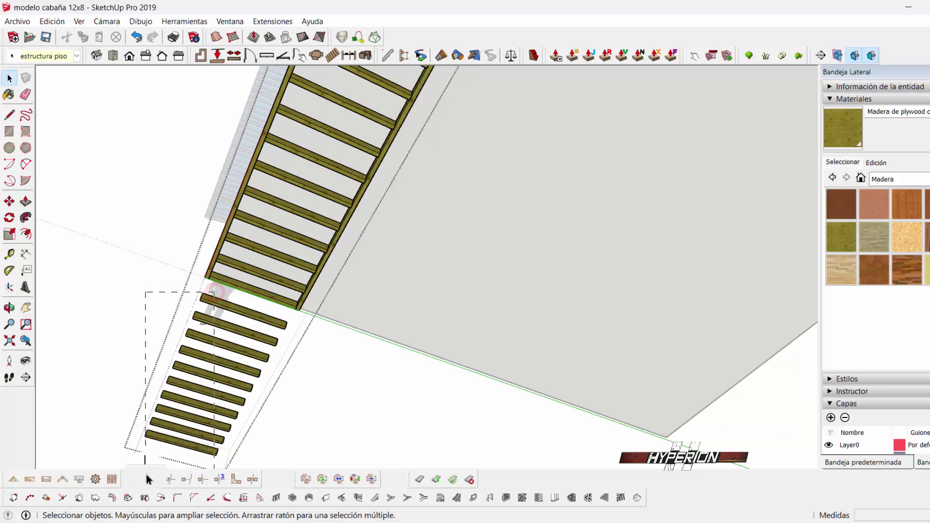
{"action": "scroll", "coordinate": [208, 279], "scroll_direction": "down", "scroll_amount": 2}
{"action": "scroll", "coordinate": [222, 297], "scroll_direction": "down", "scroll_amount": 3}
{"action": "scroll", "coordinate": [311, 141], "scroll_direction": "up", "scroll_amount": 2}
{"action": "scroll", "coordinate": [305, 121], "scroll_direction": "up", "scroll_amount": 2}
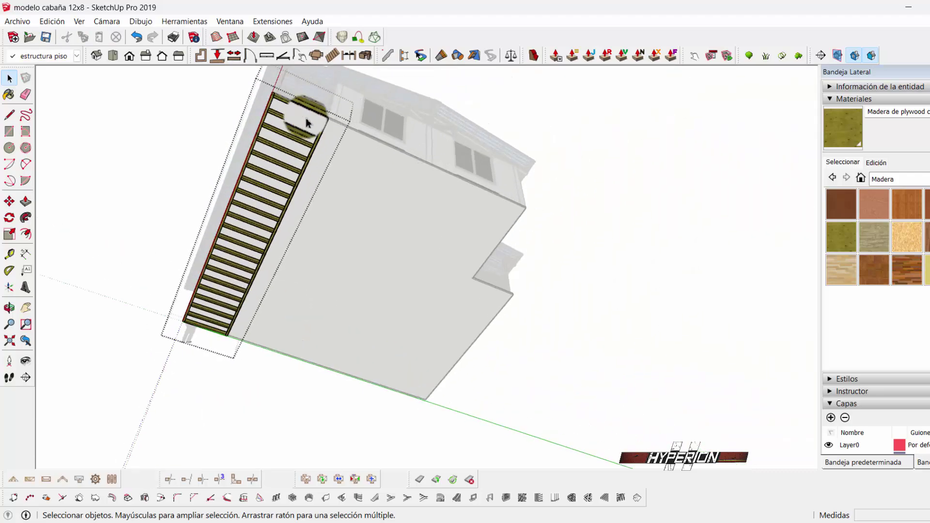
{"action": "scroll", "coordinate": [307, 116], "scroll_direction": "up", "scroll_amount": 2}
{"action": "scroll", "coordinate": [275, 106], "scroll_direction": "up", "scroll_amount": 3}
{"action": "scroll", "coordinate": [266, 119], "scroll_direction": "up", "scroll_amount": 2}
{"action": "mouse_move", "coordinate": [266, 118]}
{"action": "middle_mouse_down"}
{"action": "mouse_move", "coordinate": [193, 138]}
{"action": "mouse_move", "coordinate": [191, 104]}
{"action": "middle_mouse_up"}
{"action": "scroll", "coordinate": [220, 217], "scroll_direction": "up", "scroll_amount": 2}
{"action": "scroll", "coordinate": [242, 127], "scroll_direction": "down", "scroll_amount": 3}
{"action": "scroll", "coordinate": [239, 128], "scroll_direction": "up", "scroll_amount": 1}
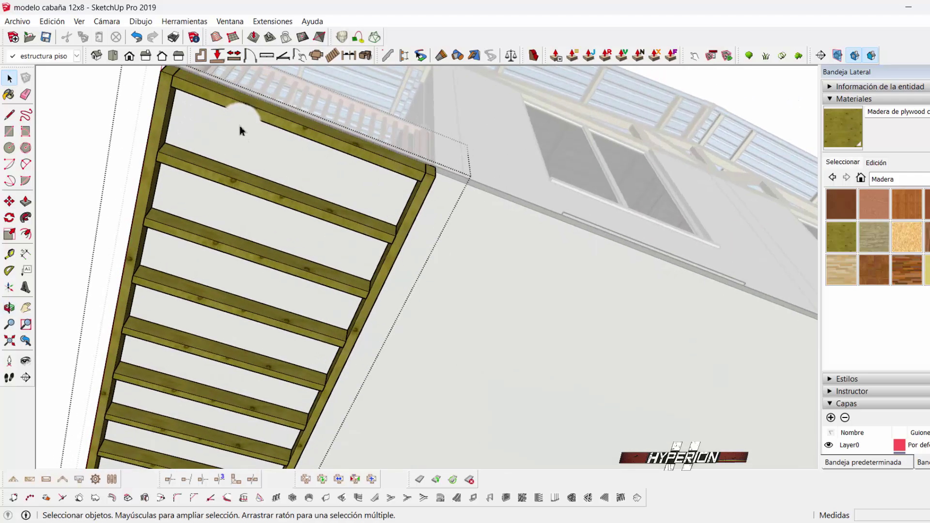
{"action": "scroll", "coordinate": [225, 125], "scroll_direction": "up", "scroll_amount": 4}
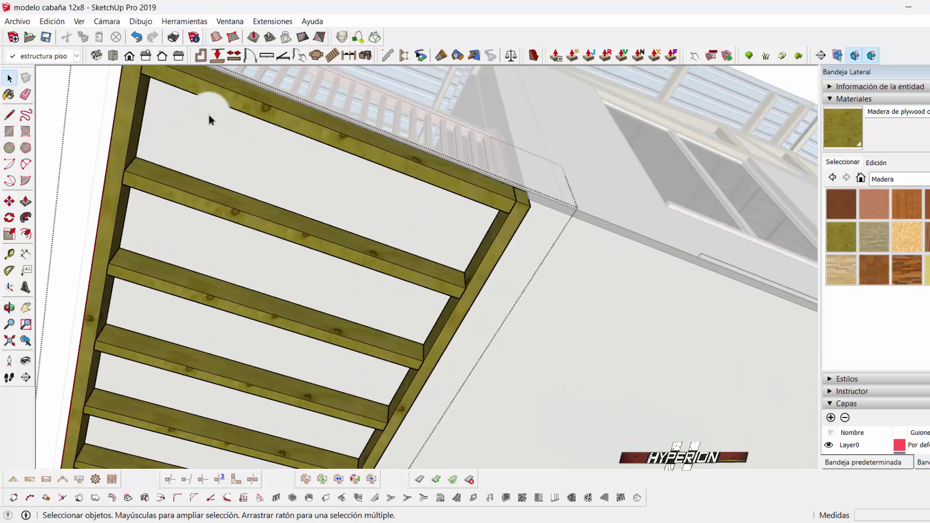
{"action": "left_click", "coordinate": [285, 117]}
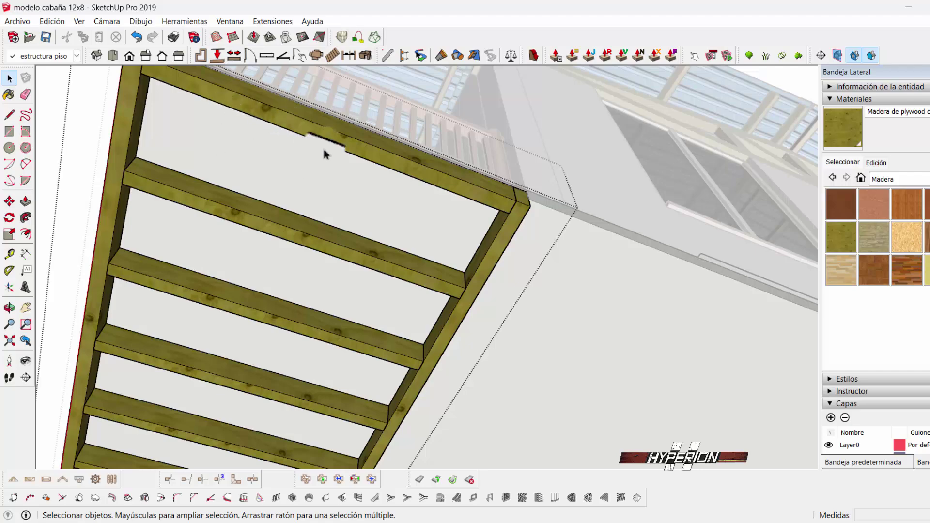
{"action": "left_click", "coordinate": [9, 115]}
Draw a line splitting the top joist's face where it meets the side rim
{"action": "scroll", "coordinate": [172, 106], "scroll_direction": "down", "scroll_amount": 1}
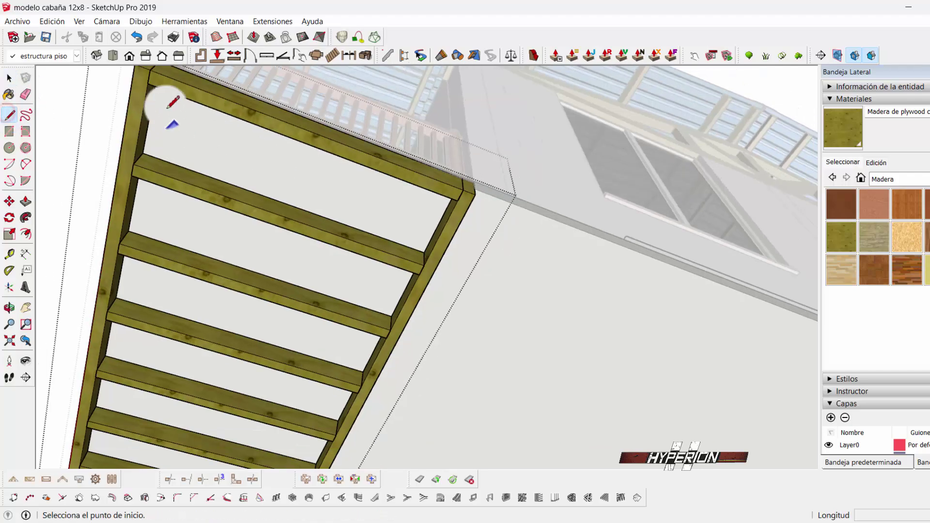
{"action": "scroll", "coordinate": [165, 92], "scroll_direction": "up", "scroll_amount": 1}
{"action": "left_click", "coordinate": [142, 76]}
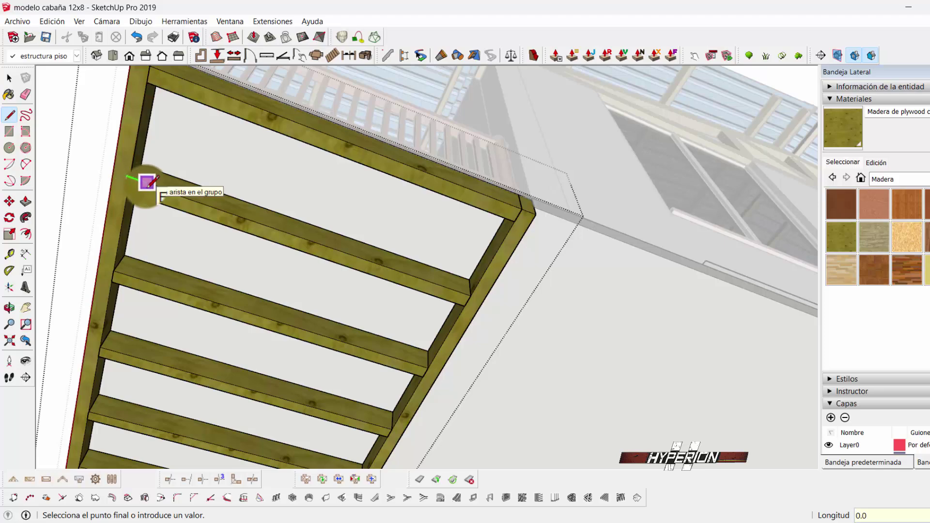
{"action": "left_click", "coordinate": [138, 179]}
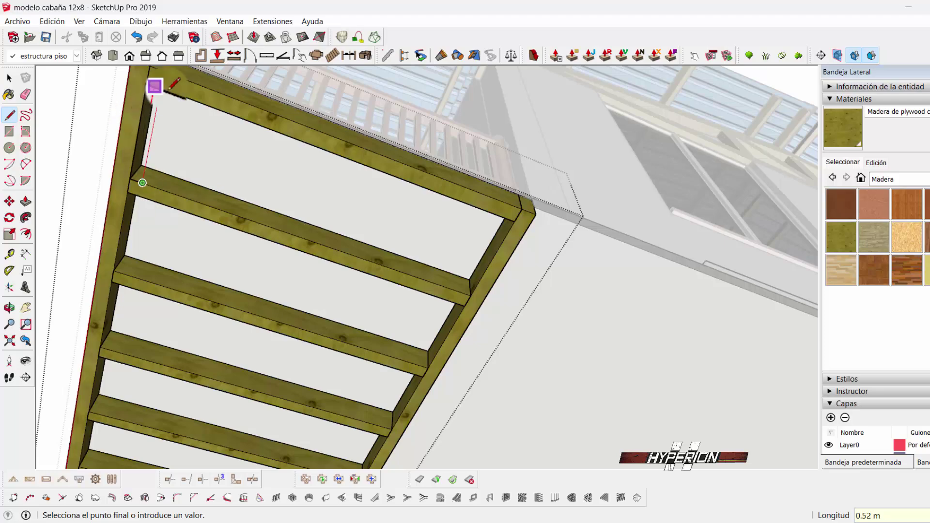
{"action": "left_click", "coordinate": [144, 81]}
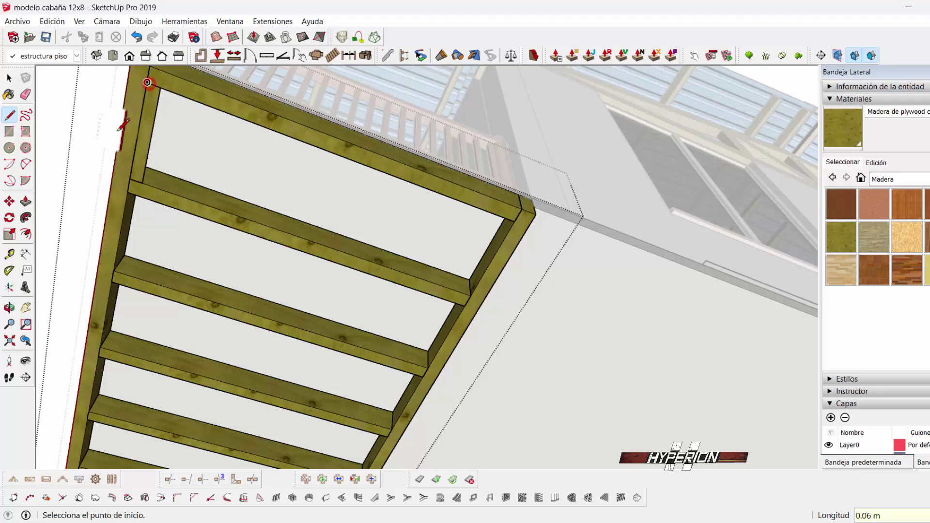
{"action": "left_click", "coordinate": [10, 78]}
Push/Pull the joist's end face back about 0.07 m from the frame beam
{"action": "mouse_move", "coordinate": [315, 155]}
{"action": "middle_mouse_down"}
{"action": "mouse_move", "coordinate": [103, 156]}
{"action": "mouse_move", "coordinate": [202, 301]}
{"action": "mouse_move", "coordinate": [166, 307]}
{"action": "middle_mouse_up"}
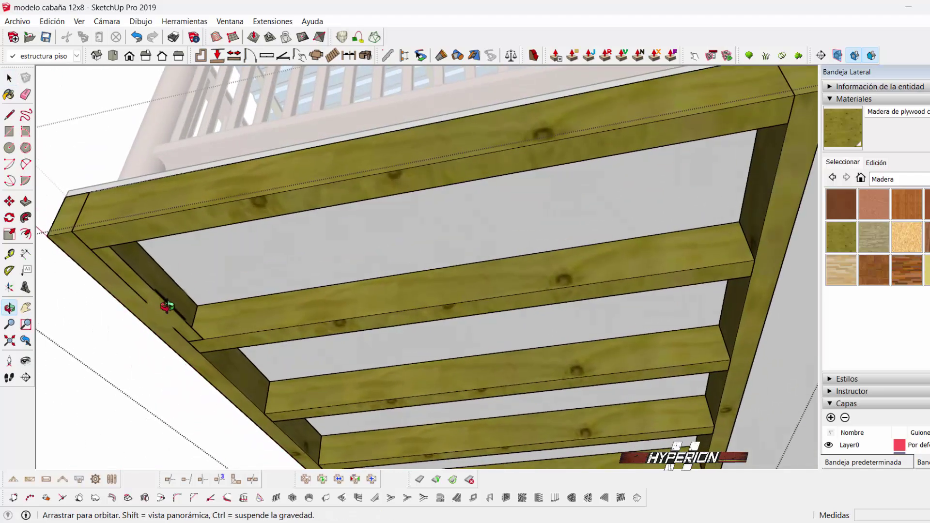
{"action": "left_click", "coordinate": [26, 201]}
{"action": "left_click", "coordinate": [169, 320]}
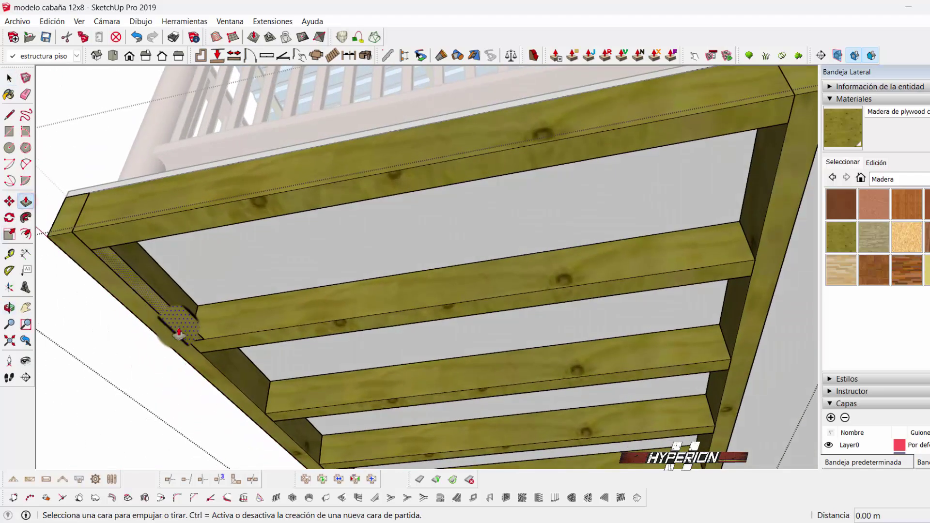
{"action": "left_click", "coordinate": [217, 305]}
{"action": "scroll", "coordinate": [209, 329], "scroll_direction": "up", "scroll_amount": 3}
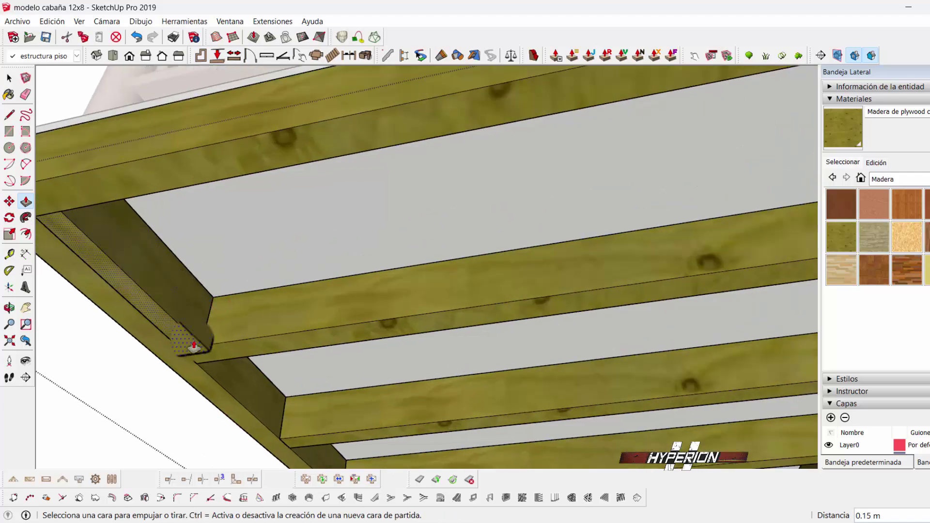
{"action": "left_click", "coordinate": [194, 346]}
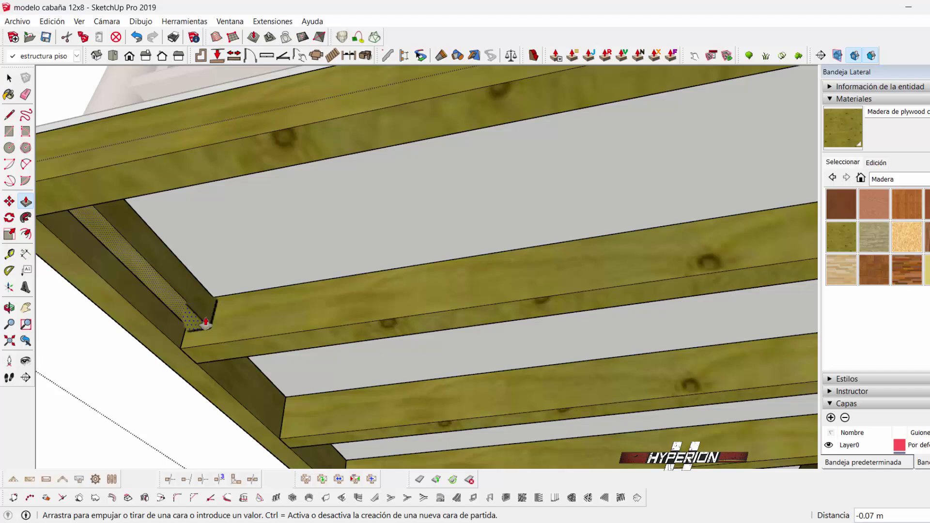
{"action": "left_click", "coordinate": [206, 323]}
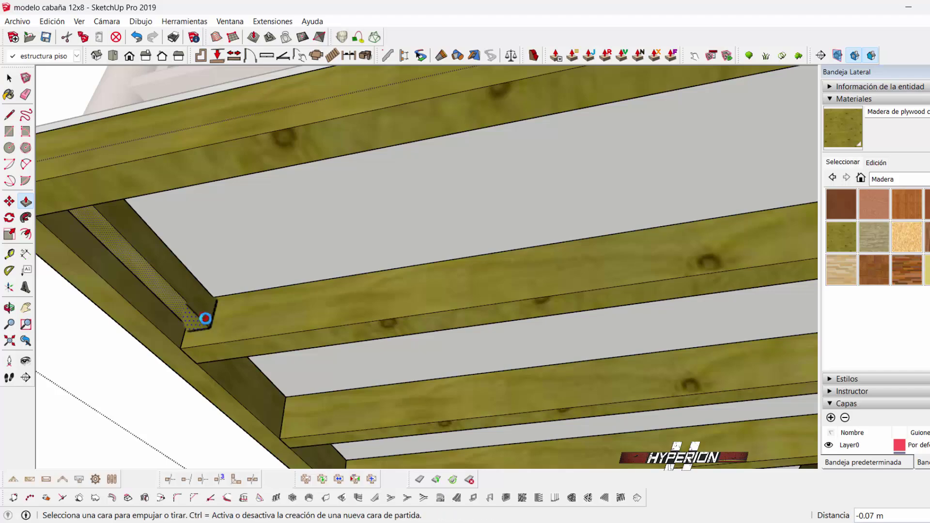
{"action": "left_click", "coordinate": [13, 116]}
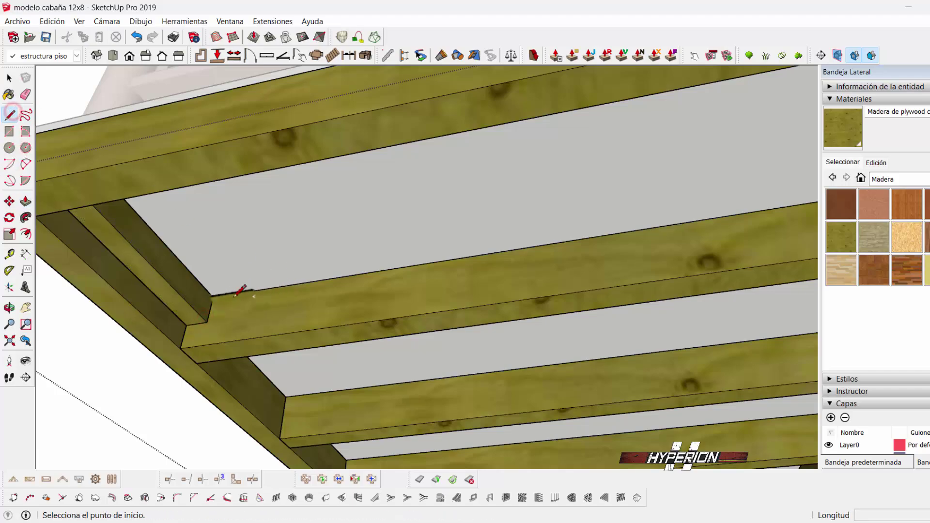
Group the new cross piece and move it 0.4 m along the joist
{"action": "scroll", "coordinate": [211, 288], "scroll_direction": "up", "scroll_amount": 2}
{"action": "left_click", "coordinate": [202, 300]}
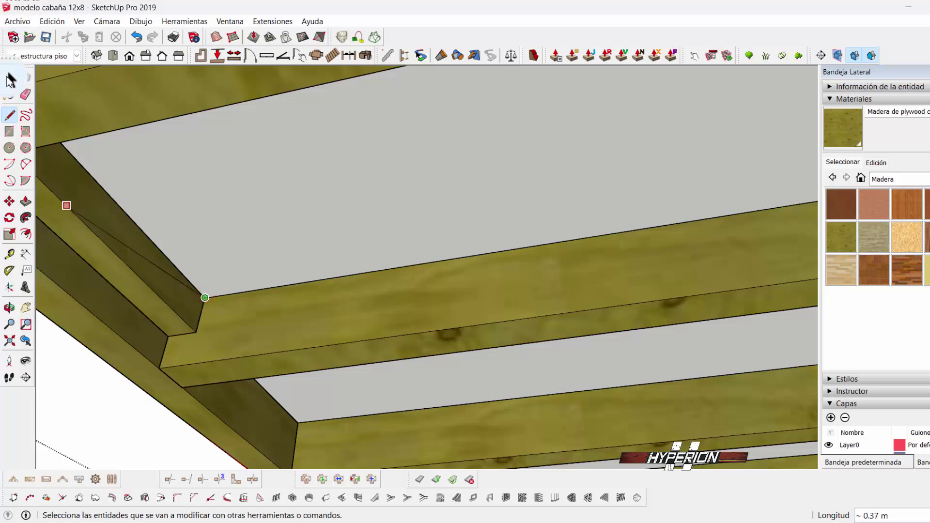
{"action": "left_click", "coordinate": [8, 77]}
{"action": "right_click", "coordinate": [176, 293]}
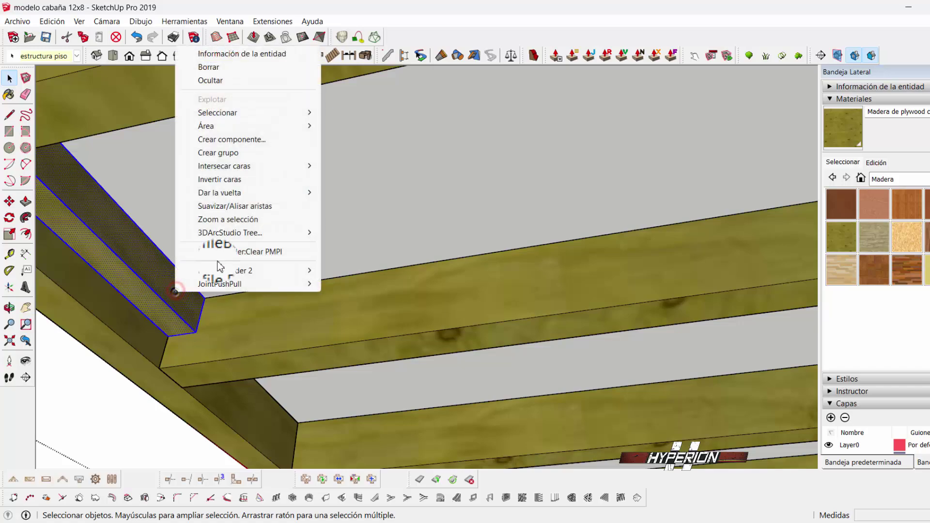
{"action": "left_click", "coordinate": [232, 152]}
{"action": "left_click", "coordinate": [9, 202]}
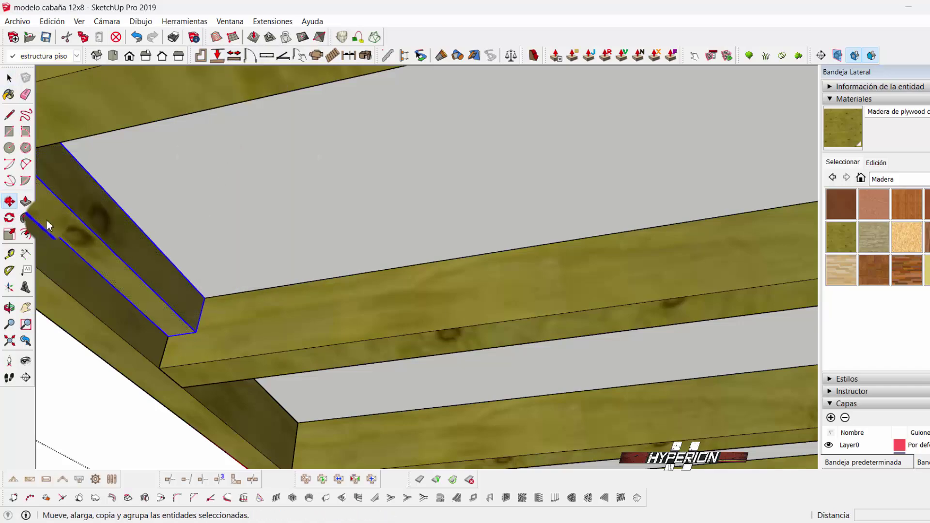
{"action": "left_click", "coordinate": [172, 336]}
{"action": "type", "text": "0.4"}
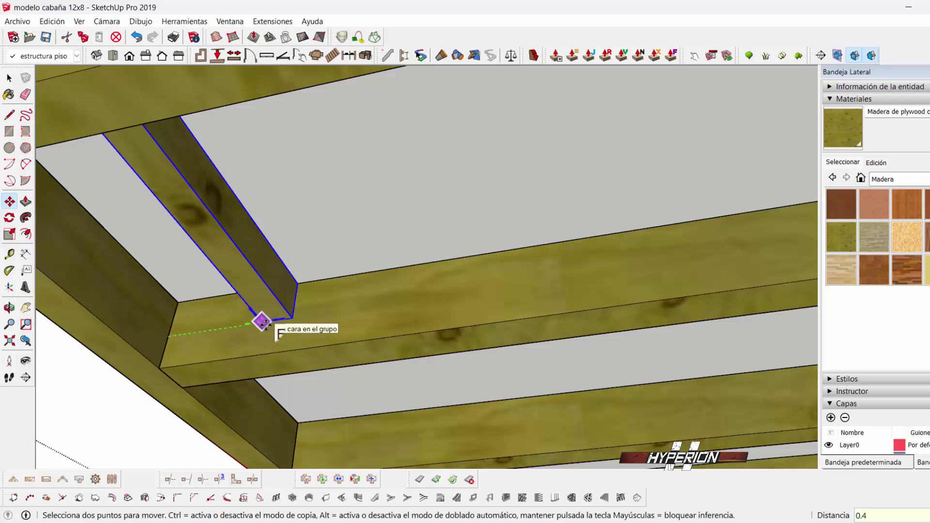
{"action": "key", "text": "Return"}
Copy the cross piece repeatedly 0.40 m apart between the rails, undoing one extra move
{"action": "scroll", "coordinate": [277, 326], "scroll_direction": "down", "scroll_amount": 3}
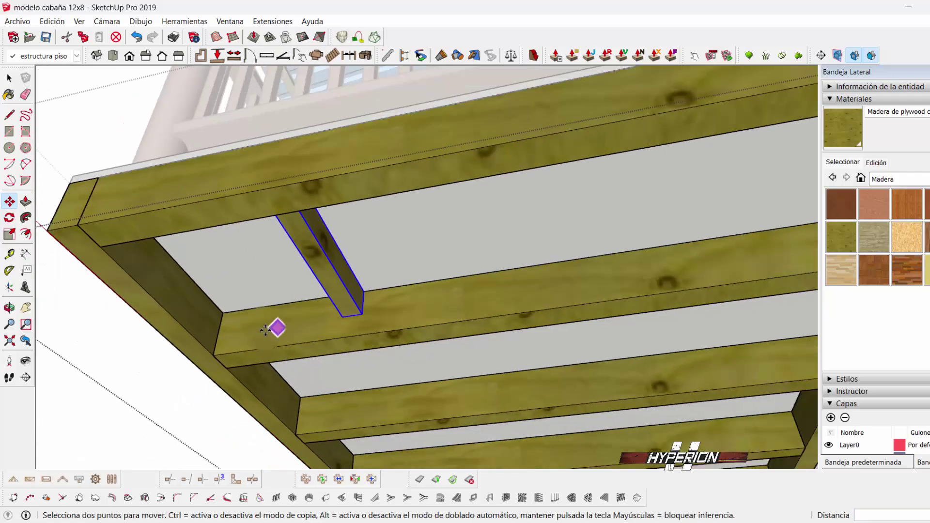
{"action": "left_click", "coordinate": [222, 313]}
{"action": "key", "text": "ctrl"}
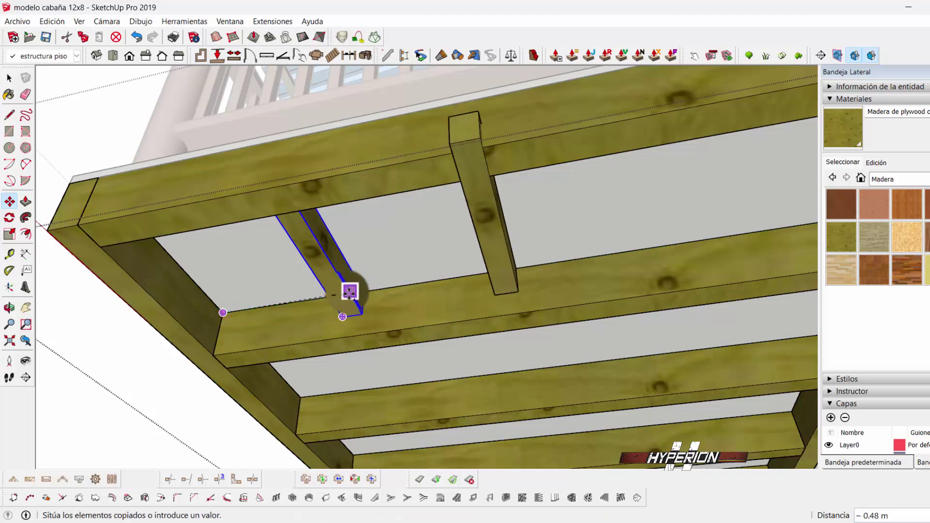
{"action": "mouse_move", "coordinate": [362, 290]}
{"action": "middle_mouse_down"}
{"action": "mouse_move", "coordinate": [452, 276]}
{"action": "mouse_move", "coordinate": [232, 266]}
{"action": "mouse_move", "coordinate": [280, 277]}
{"action": "mouse_move", "coordinate": [290, 247]}
{"action": "middle_mouse_up"}
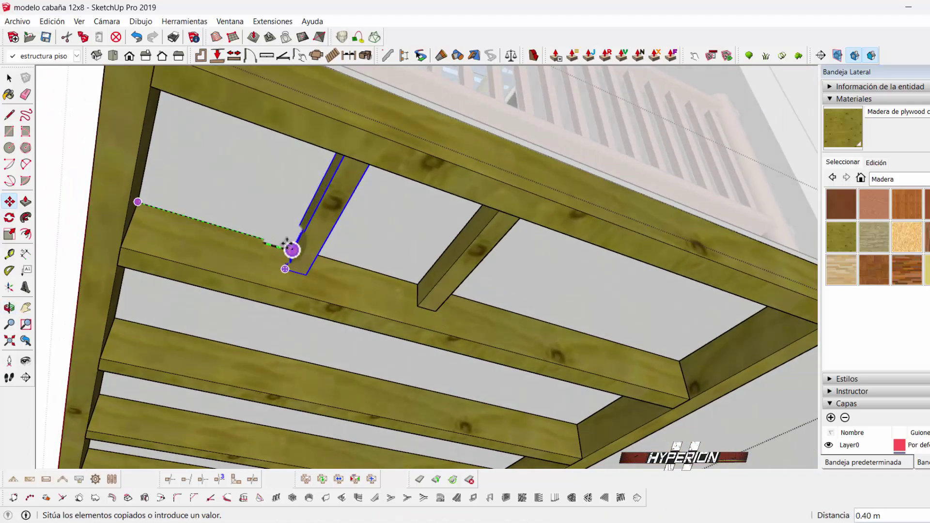
{"action": "left_click", "coordinate": [290, 247]}
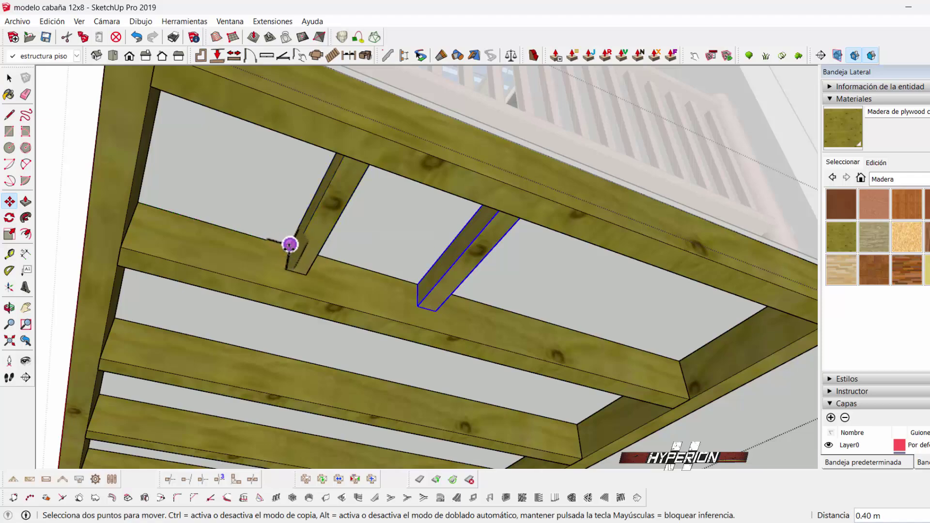
{"action": "left_click", "coordinate": [288, 247]}
{"action": "left_click", "coordinate": [415, 289]}
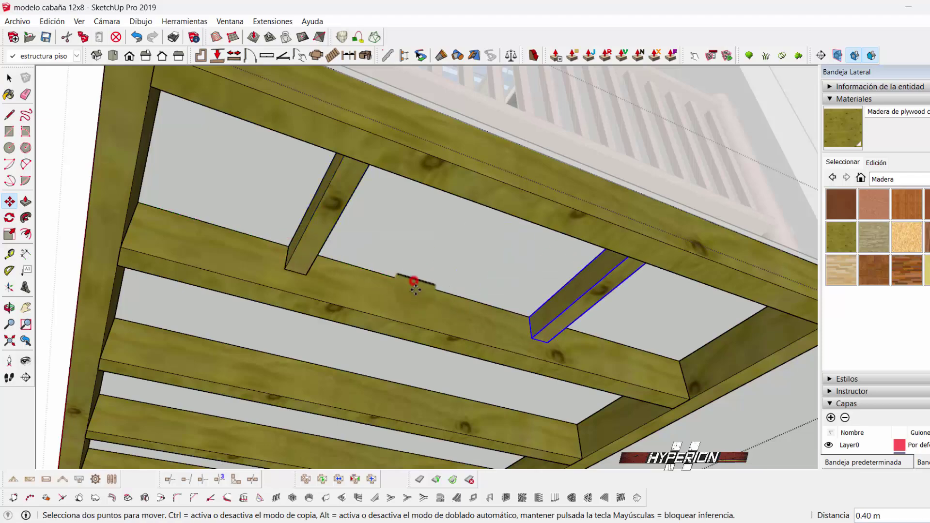
{"action": "key", "text": "ctrl+z"}
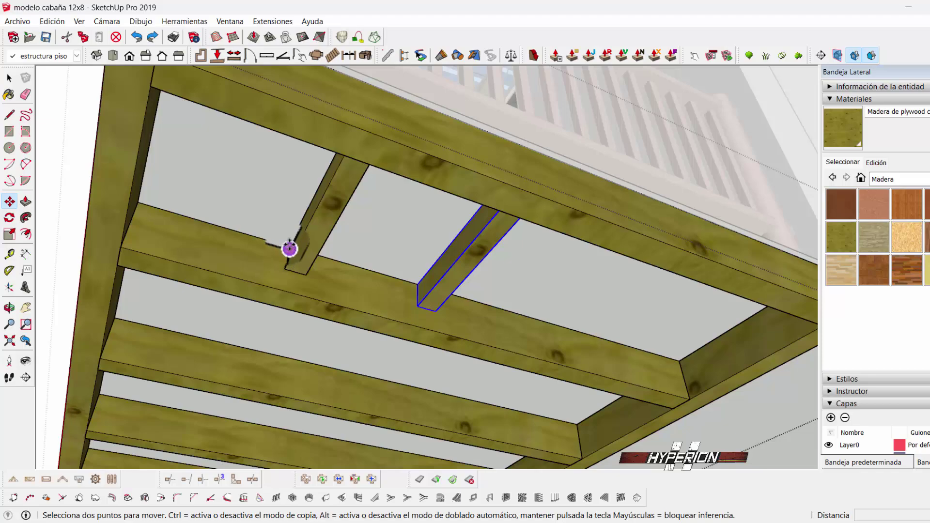
{"action": "left_click", "coordinate": [290, 247]}
{"action": "left_click", "coordinate": [419, 284]}
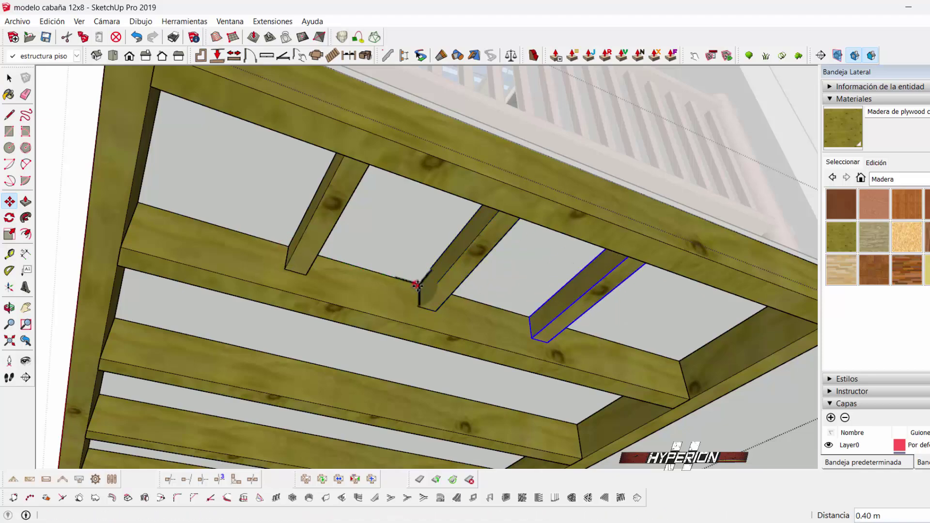
{"action": "left_click", "coordinate": [419, 285]}
{"action": "left_click", "coordinate": [543, 319]}
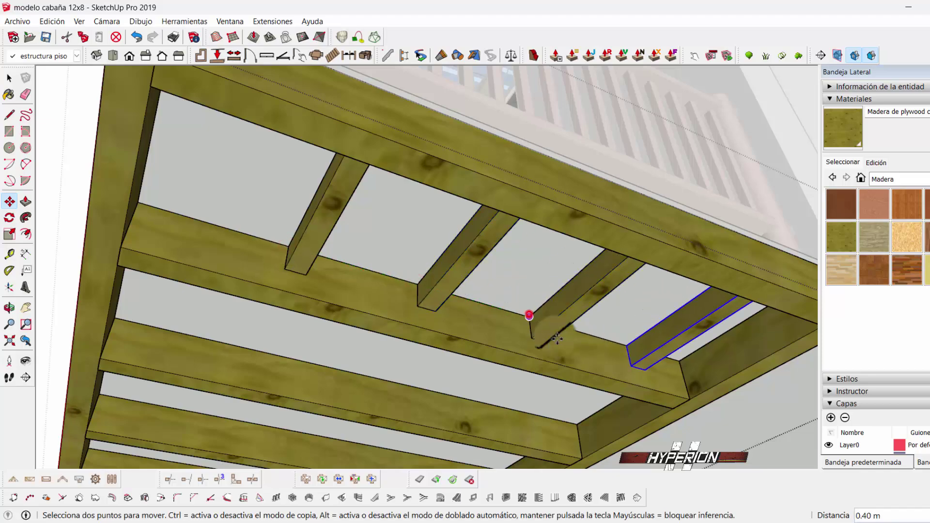
{"action": "middle_click_drag", "start_coordinate": [542, 320], "coordinate": [426, 270]}
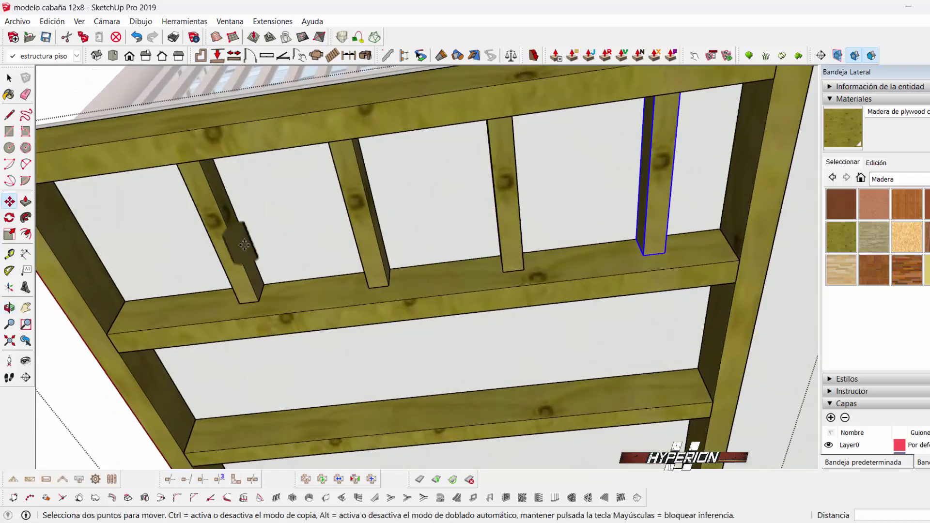
{"action": "left_click", "coordinate": [10, 115]}
{"action": "scroll", "coordinate": [668, 242], "scroll_direction": "up", "scroll_amount": 2}
{"action": "left_click", "coordinate": [666, 255]}
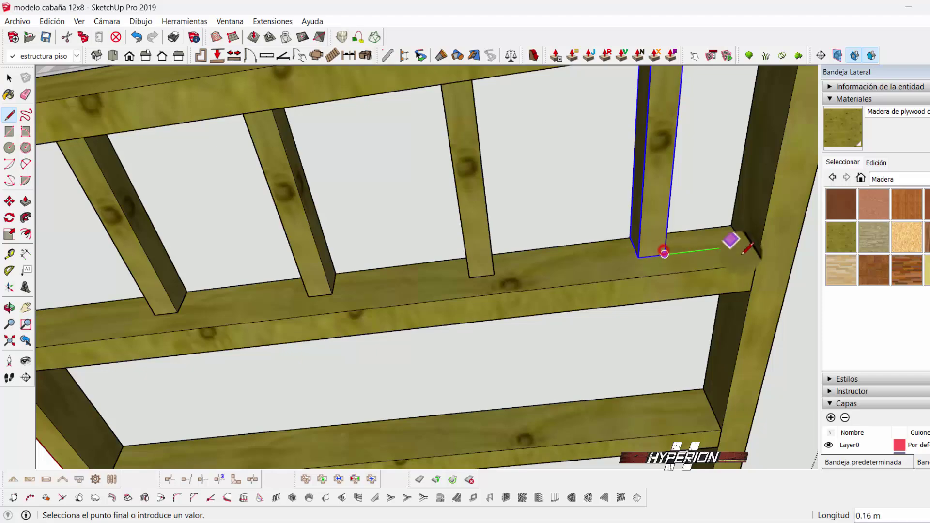
{"action": "scroll", "coordinate": [756, 244], "scroll_direction": "down", "scroll_amount": 3}
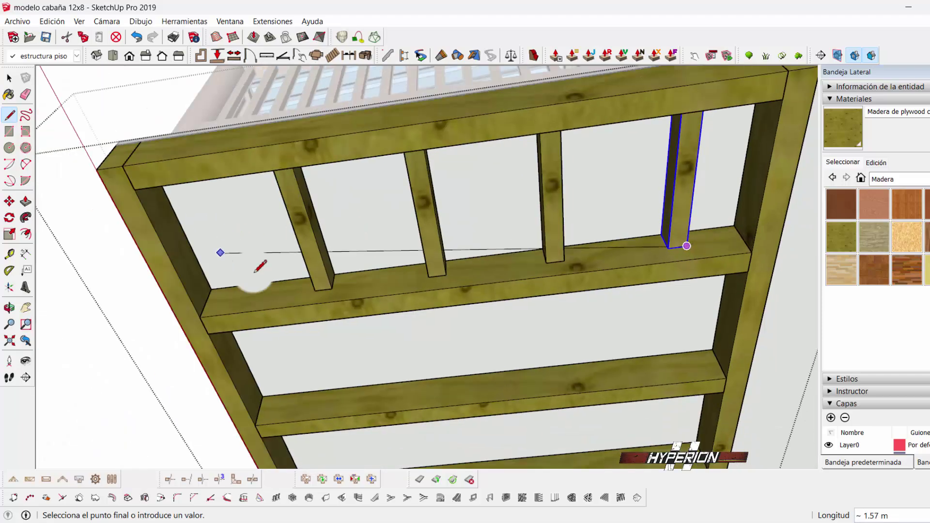
{"action": "key", "text": "Escape"}
{"action": "left_click", "coordinate": [315, 290]}
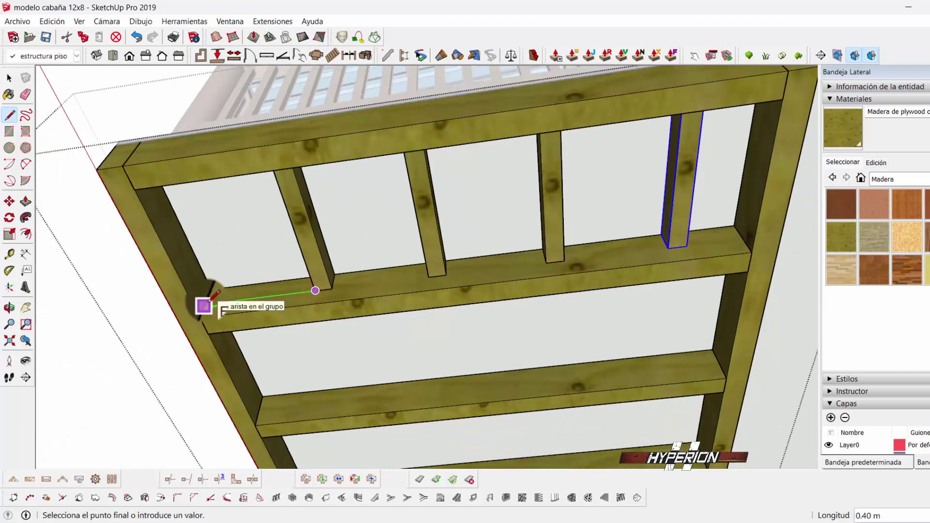
{"action": "left_click", "coordinate": [9, 77]}
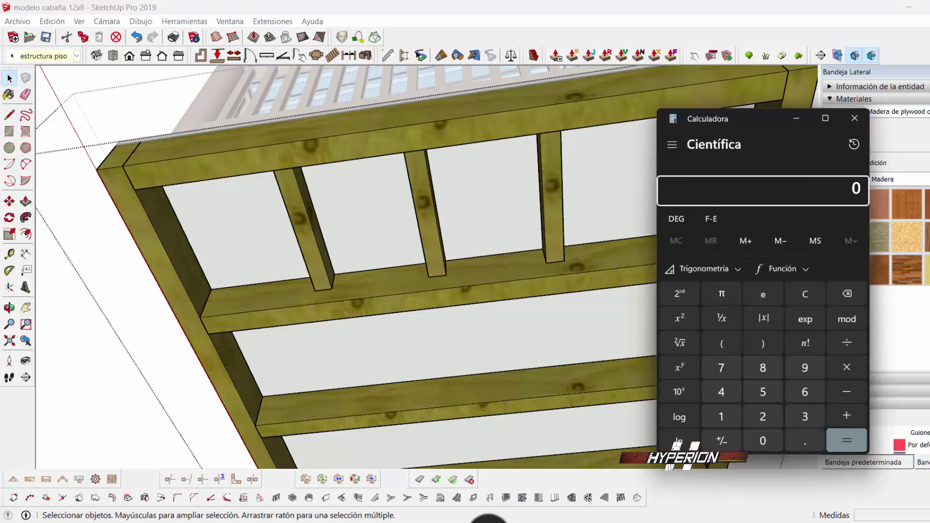
{"action": "type", "text": "58 ÷ 2 ="}
{"action": "left_click", "coordinate": [796, 119]}
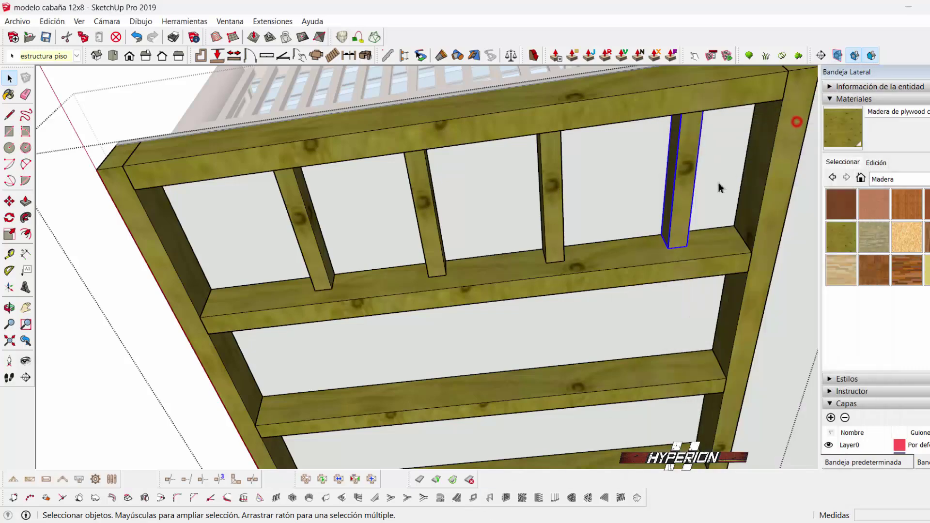
Select the four cross pieces together and shift them slightly left along the rail
{"action": "left_click", "coordinate": [561, 233], "text": "shift"}
{"action": "left_click", "coordinate": [425, 247], "text": "shift"}
{"action": "left_click", "coordinate": [312, 248], "text": "shift"}
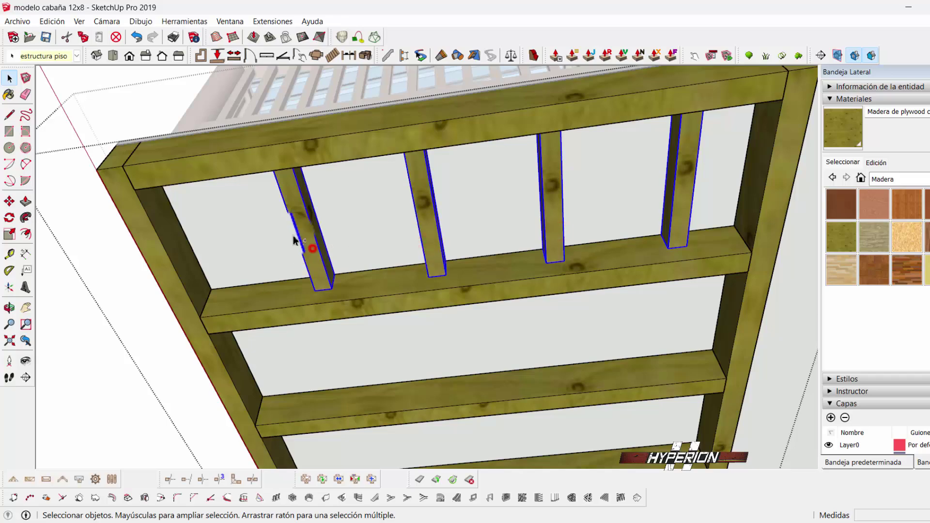
{"action": "left_click", "coordinate": [9, 201]}
{"action": "scroll", "coordinate": [690, 245], "scroll_direction": "up", "scroll_amount": 2}
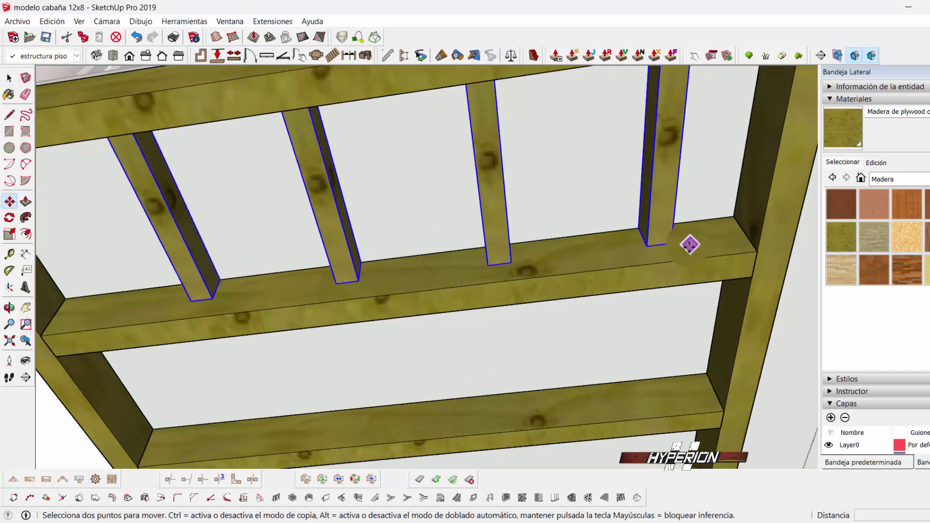
{"action": "key", "text": "ctrl"}
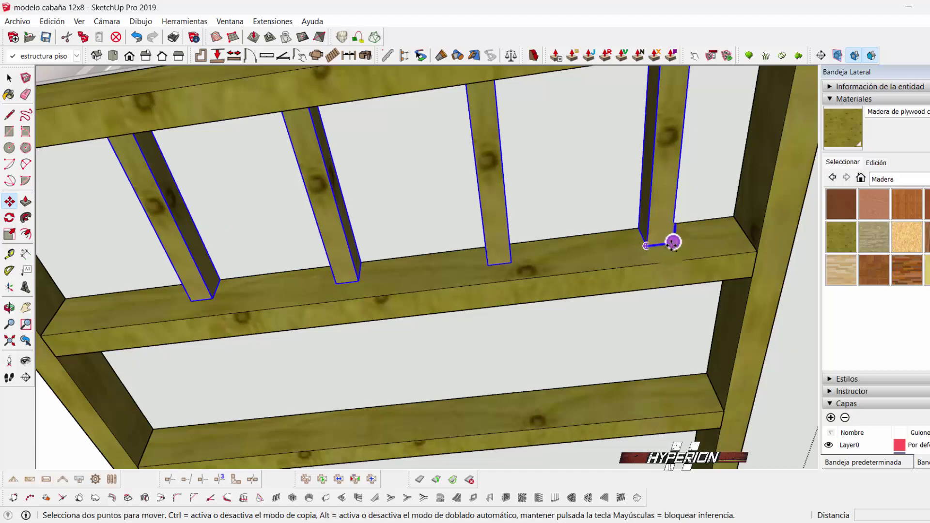
{"action": "left_click", "coordinate": [671, 242]}
{"action": "left_click", "coordinate": [641, 250]}
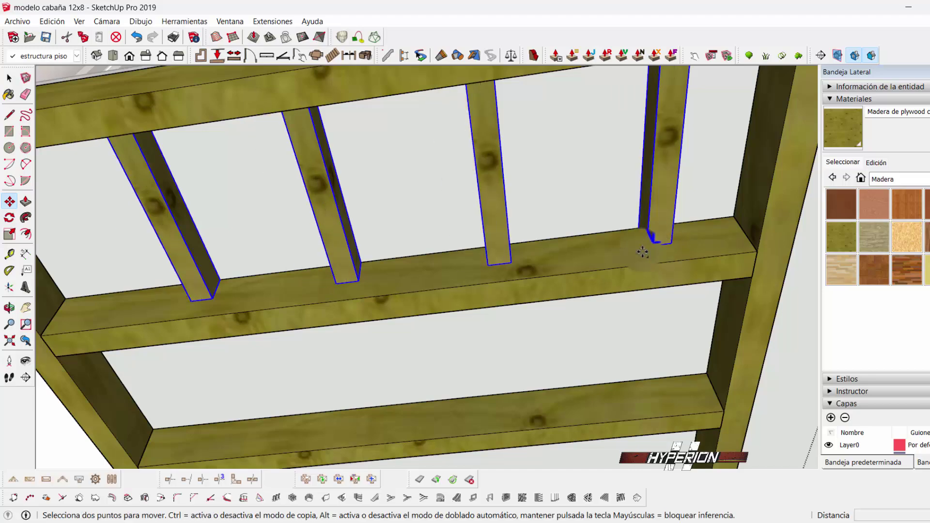
{"action": "left_click", "coordinate": [672, 243]}
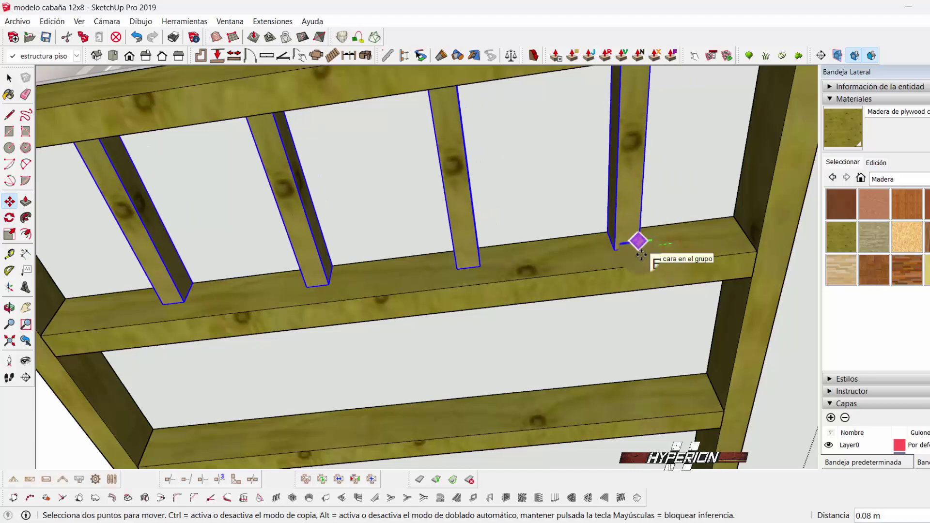
{"action": "left_click", "coordinate": [641, 255]}
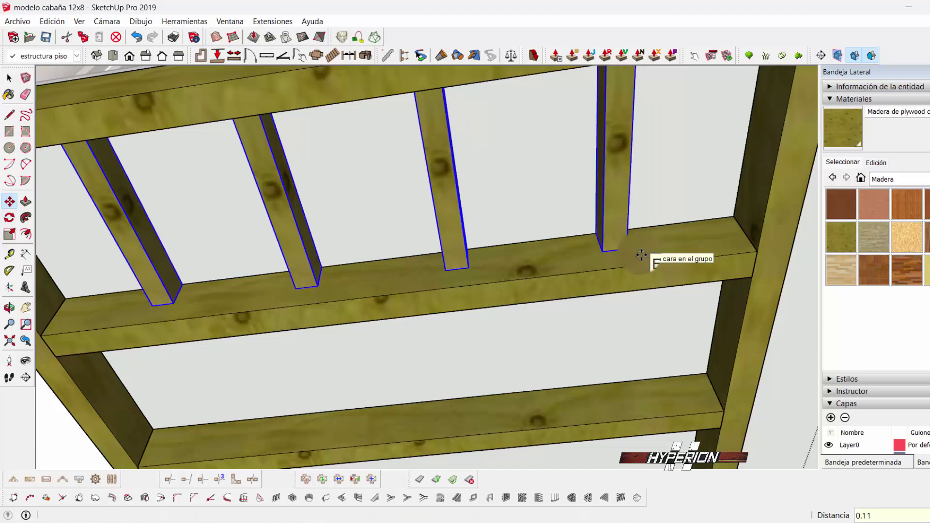
{"action": "scroll", "coordinate": [641, 256], "scroll_direction": "down", "scroll_amount": 5}
{"action": "middle_click_drag", "start_coordinate": [637, 285], "coordinate": [665, 228]}
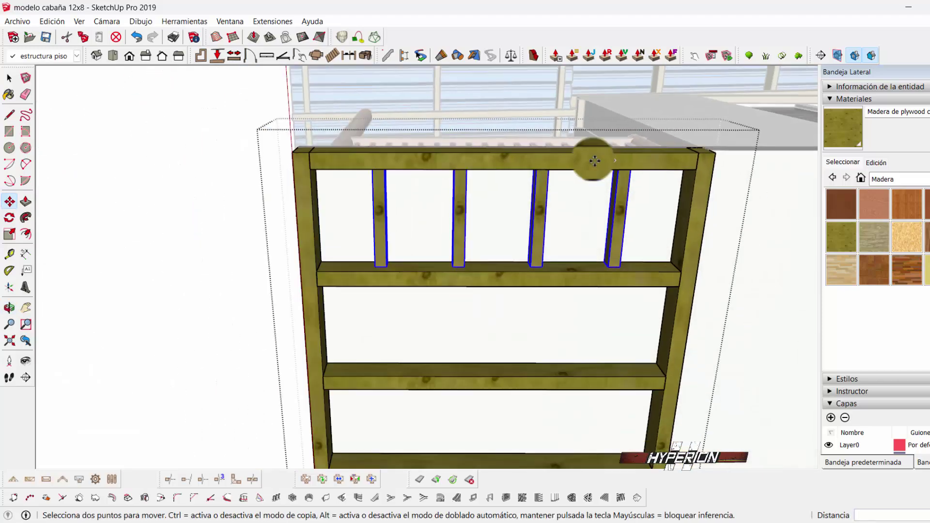
Copy the four cross pieces 0.60 m into the next bay and array them 19 times
{"action": "scroll", "coordinate": [649, 198], "scroll_direction": "up", "scroll_amount": 2}
{"action": "scroll", "coordinate": [453, 151], "scroll_direction": "down", "scroll_amount": 2}
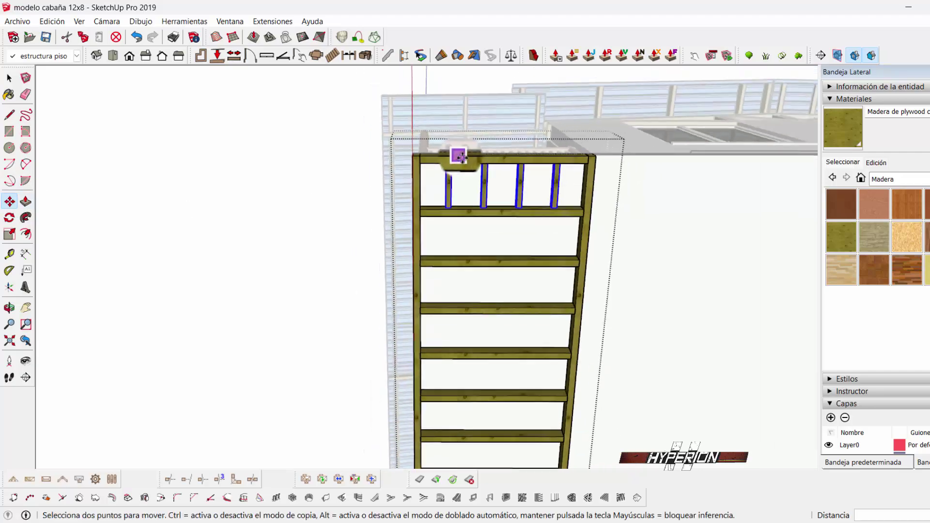
{"action": "scroll", "coordinate": [465, 167], "scroll_direction": "down", "scroll_amount": 2}
{"action": "scroll", "coordinate": [464, 167], "scroll_direction": "down", "scroll_amount": 2}
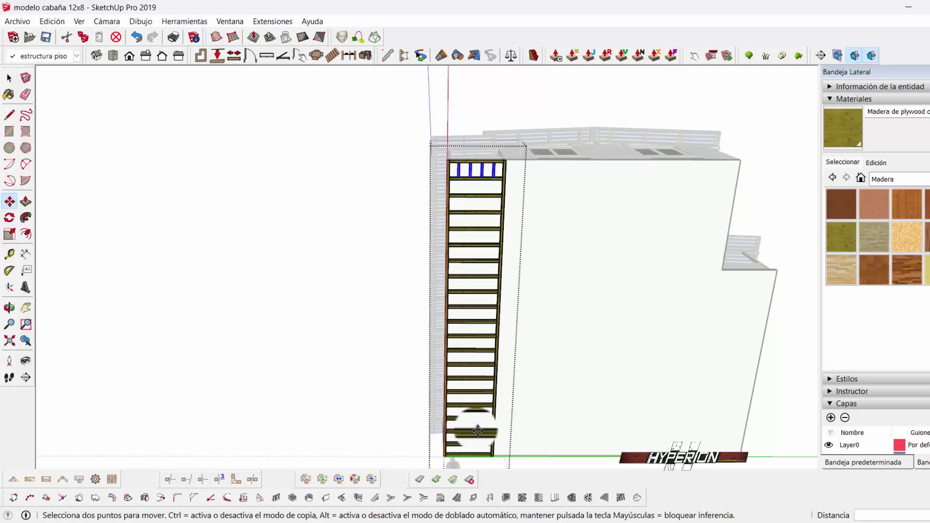
{"action": "scroll", "coordinate": [485, 176], "scroll_direction": "up", "scroll_amount": 3}
{"action": "scroll", "coordinate": [486, 187], "scroll_direction": "up", "scroll_amount": 3}
{"action": "mouse_move", "coordinate": [486, 187]}
{"action": "middle_mouse_down"}
{"action": "mouse_move", "coordinate": [540, 208]}
{"action": "mouse_move", "coordinate": [522, 222]}
{"action": "mouse_move", "coordinate": [519, 213]}
{"action": "mouse_move", "coordinate": [542, 297]}
{"action": "middle_mouse_up"}
{"action": "scroll", "coordinate": [522, 222], "scroll_direction": "up", "scroll_amount": 3}
{"action": "scroll", "coordinate": [530, 222], "scroll_direction": "up", "scroll_amount": 3}
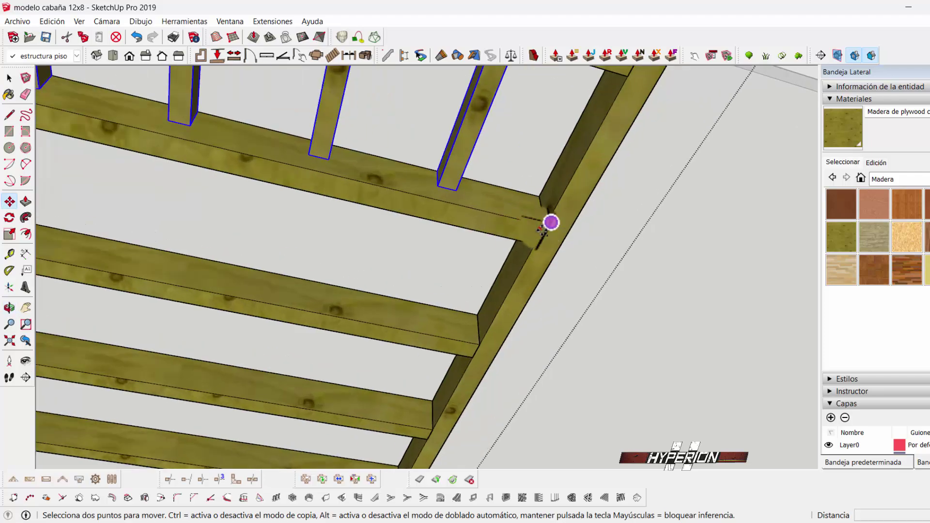
{"action": "left_click", "coordinate": [551, 223]}
{"action": "scroll", "coordinate": [536, 224], "scroll_direction": "down", "scroll_amount": 3}
{"action": "scroll", "coordinate": [474, 237], "scroll_direction": "up", "scroll_amount": 4}
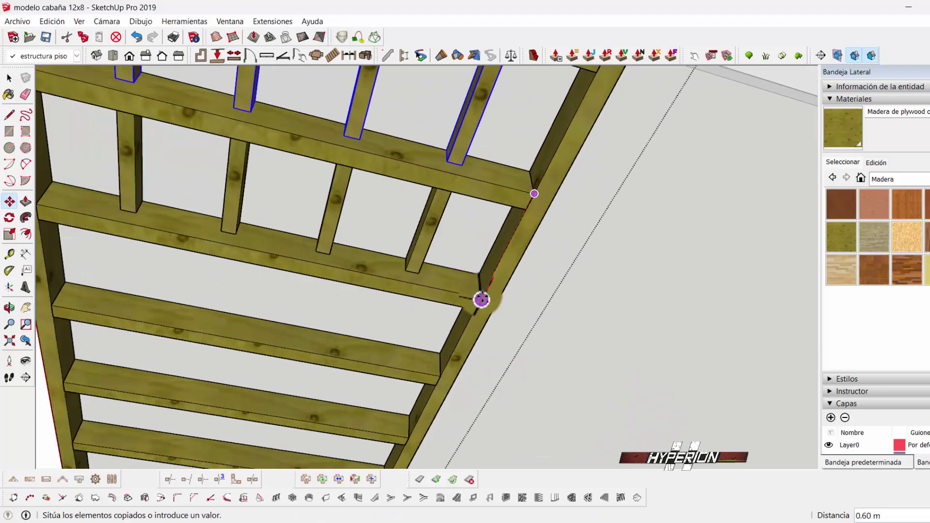
{"action": "left_click", "coordinate": [481, 298]}
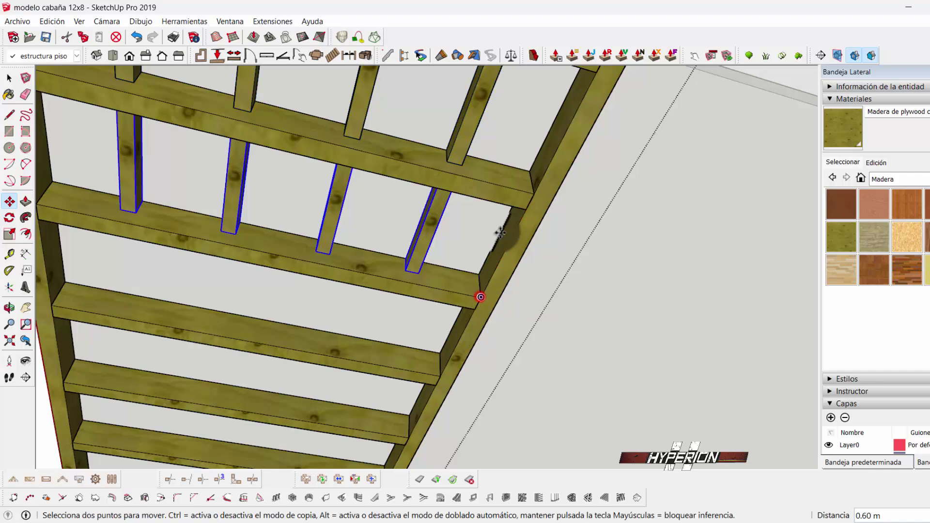
{"action": "scroll", "coordinate": [502, 166], "scroll_direction": "down", "scroll_amount": 3}
{"action": "scroll", "coordinate": [507, 169], "scroll_direction": "down", "scroll_amount": 2}
{"action": "type", "text": "19"}
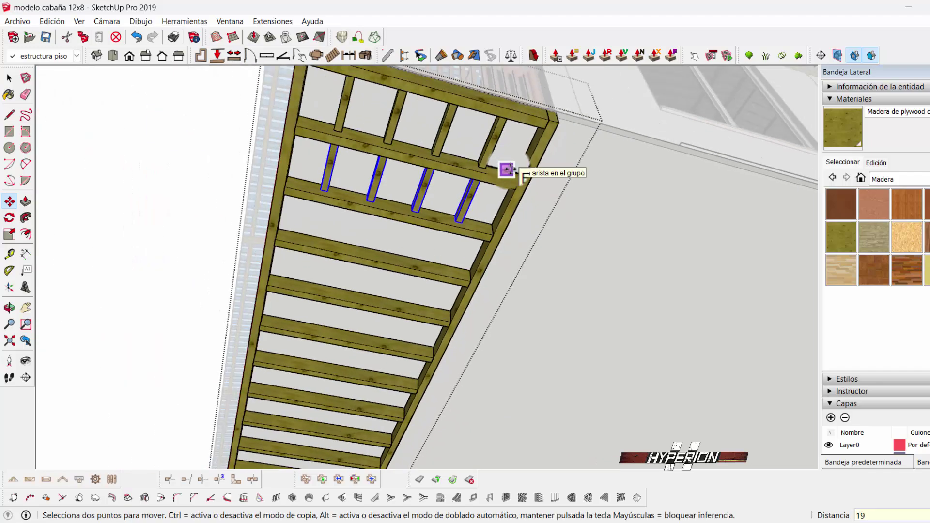
{"action": "key", "text": "Return"}
{"action": "scroll", "coordinate": [421, 100], "scroll_direction": "down", "scroll_amount": 3}
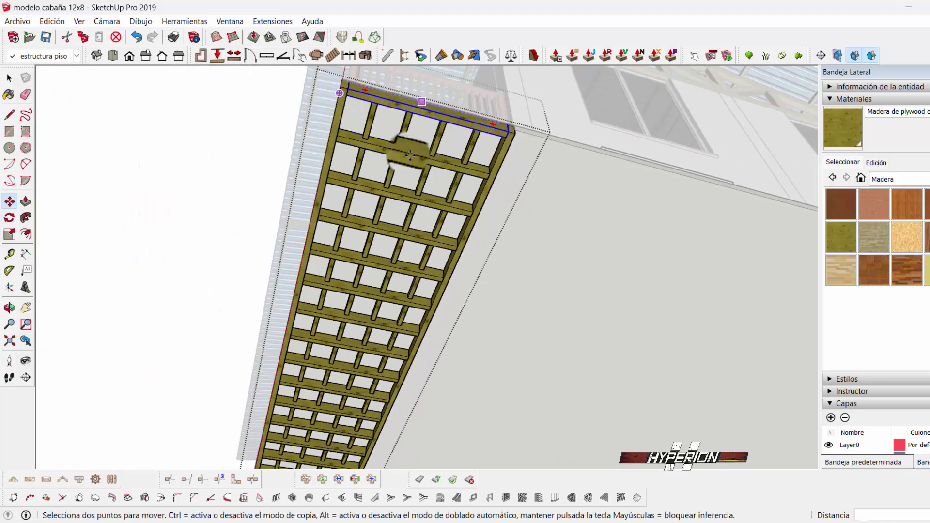
{"action": "scroll", "coordinate": [420, 137], "scroll_direction": "down", "scroll_amount": 2}
{"action": "scroll", "coordinate": [419, 137], "scroll_direction": "down", "scroll_amount": 3}
{"action": "scroll", "coordinate": [334, 417], "scroll_direction": "up", "scroll_amount": 3}
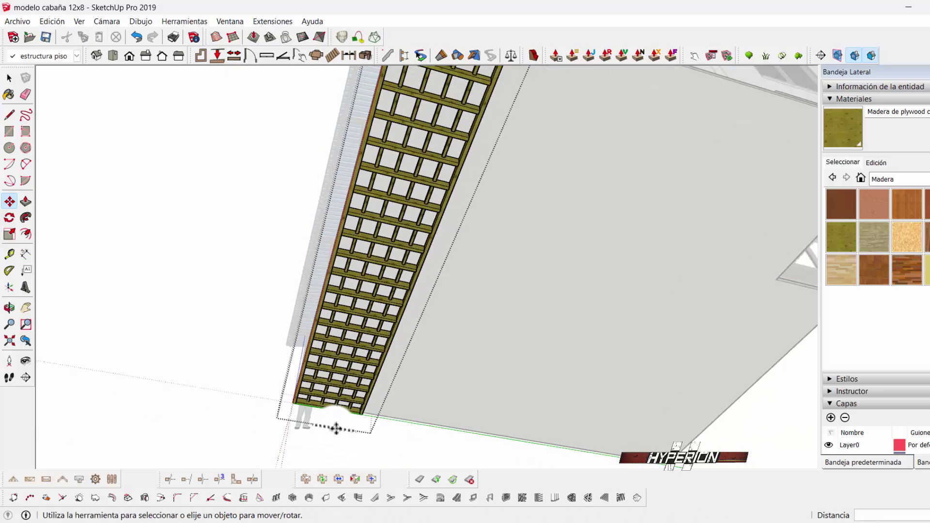
{"action": "scroll", "coordinate": [333, 416], "scroll_direction": "up", "scroll_amount": 2}
Select the four short joists in the end bay of the floor frame
{"action": "mouse_move", "coordinate": [334, 416]}
{"action": "middle_mouse_down"}
{"action": "mouse_move", "coordinate": [326, 332]}
{"action": "mouse_move", "coordinate": [270, 266]}
{"action": "middle_mouse_up"}
{"action": "scroll", "coordinate": [284, 312], "scroll_direction": "up", "scroll_amount": 2}
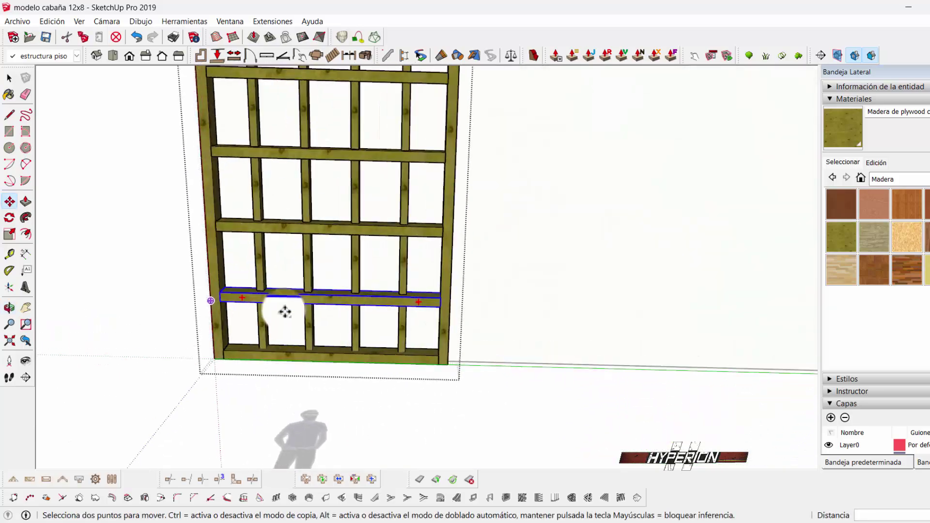
{"action": "scroll", "coordinate": [291, 356], "scroll_direction": "up", "scroll_amount": 3}
{"action": "scroll", "coordinate": [291, 356], "scroll_direction": "up", "scroll_amount": 2}
{"action": "left_click", "coordinate": [9, 78]}
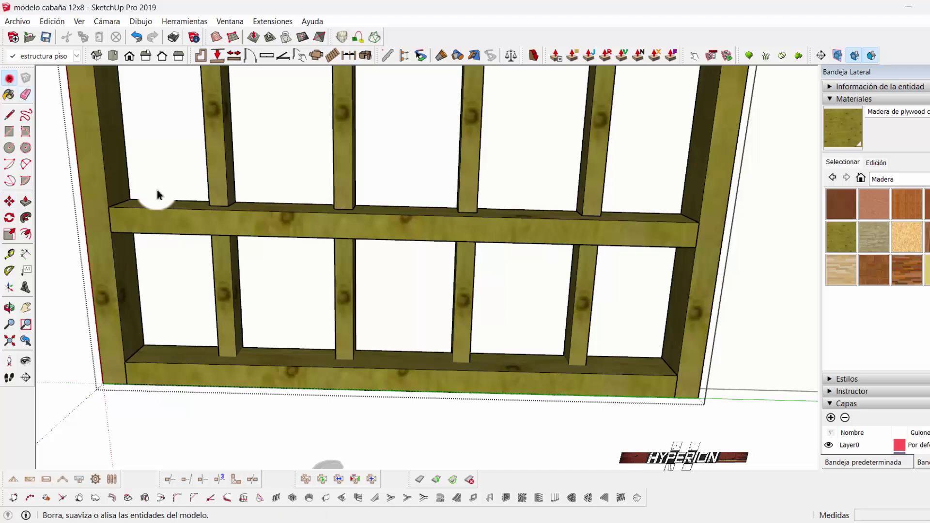
{"action": "left_click", "coordinate": [233, 309]}
{"action": "left_click", "coordinate": [339, 316], "text": "shift"}
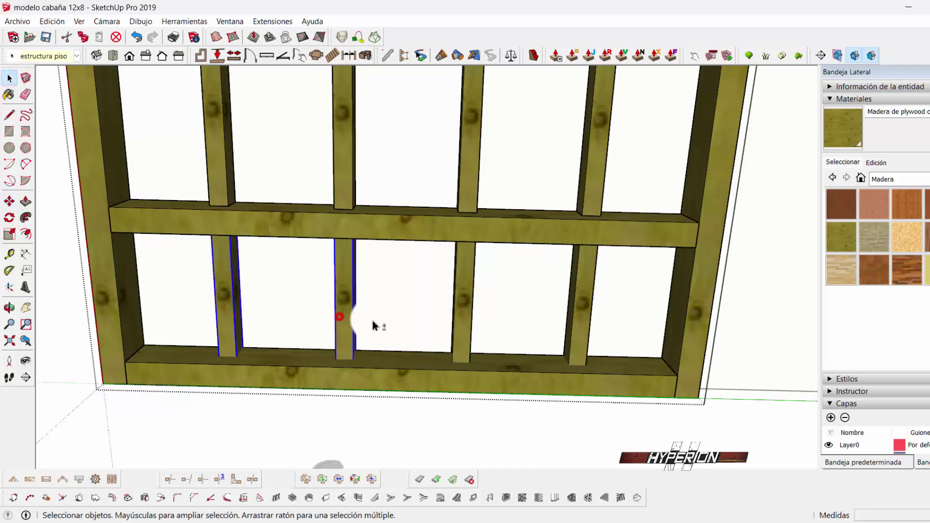
{"action": "left_click", "coordinate": [461, 316], "text": "shift"}
{"action": "left_click", "coordinate": [578, 320], "text": "shift"}
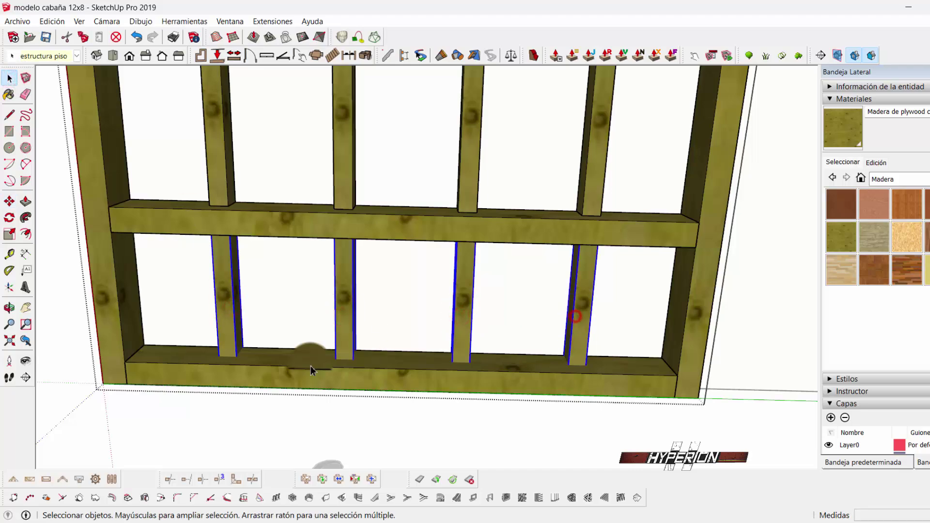
Scale the selected joists to 0.79 along the red axis
{"action": "left_click", "coordinate": [9, 234]}
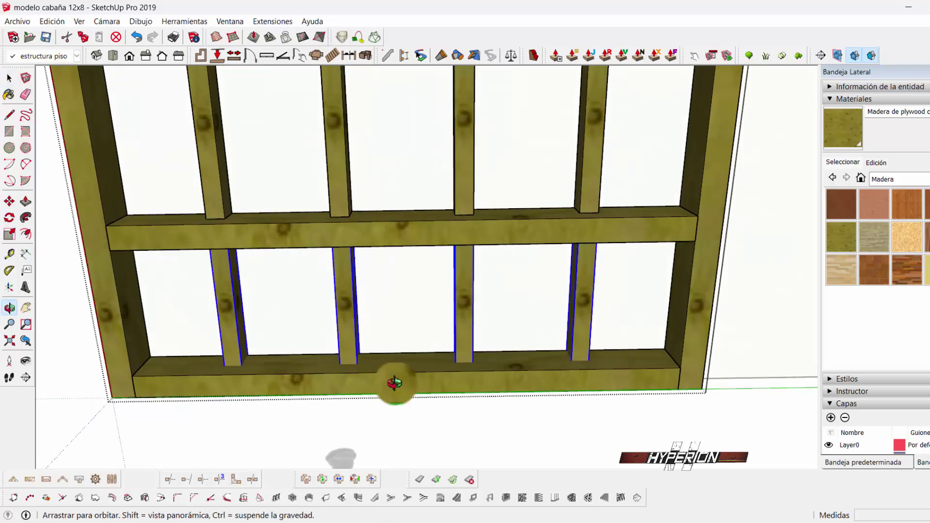
{"action": "middle_click_drag", "start_coordinate": [411, 377], "coordinate": [379, 284]}
{"action": "scroll", "coordinate": [414, 363], "scroll_direction": "up", "scroll_amount": 3}
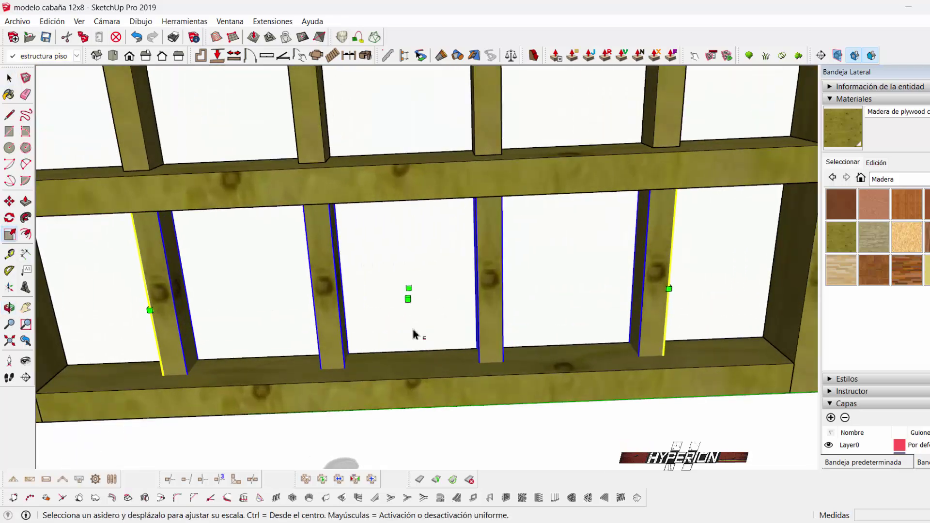
{"action": "mouse_move", "coordinate": [433, 335]}
{"action": "middle_mouse_down"}
{"action": "mouse_move", "coordinate": [380, 287]}
{"action": "mouse_move", "coordinate": [442, 251]}
{"action": "middle_mouse_up"}
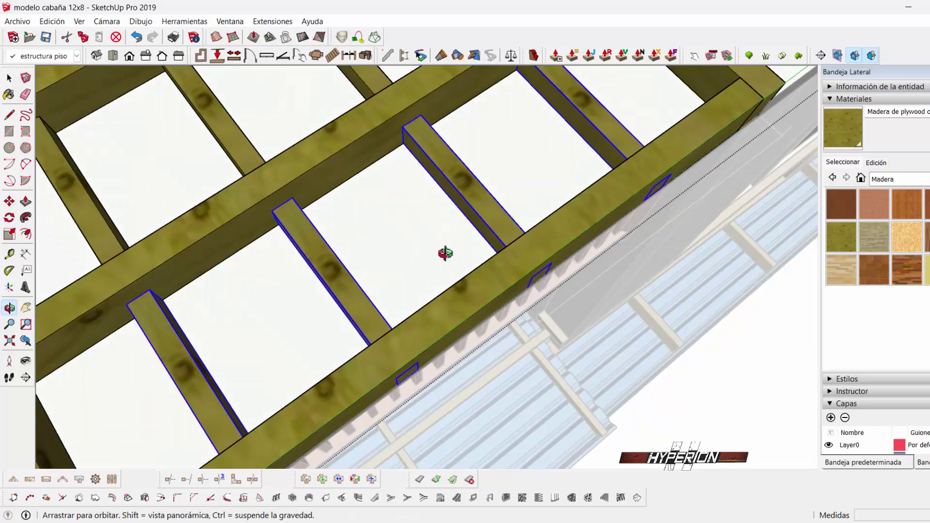
{"action": "scroll", "coordinate": [445, 266], "scroll_direction": "up", "scroll_amount": 3}
{"action": "left_click_drag", "start_coordinate": [448, 280], "coordinate": [495, 202]}
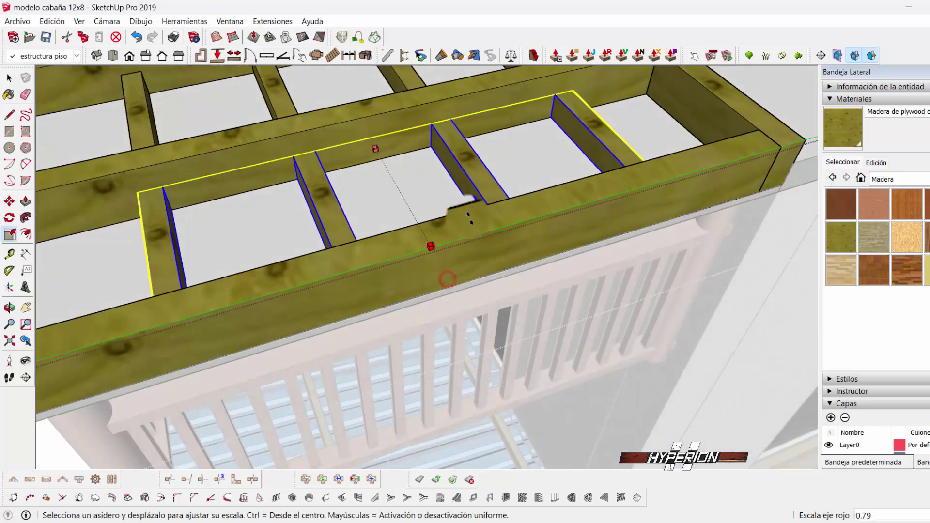
{"action": "scroll", "coordinate": [494, 204], "scroll_direction": "down", "scroll_amount": 5}
{"action": "scroll", "coordinate": [460, 243], "scroll_direction": "down", "scroll_amount": 3}
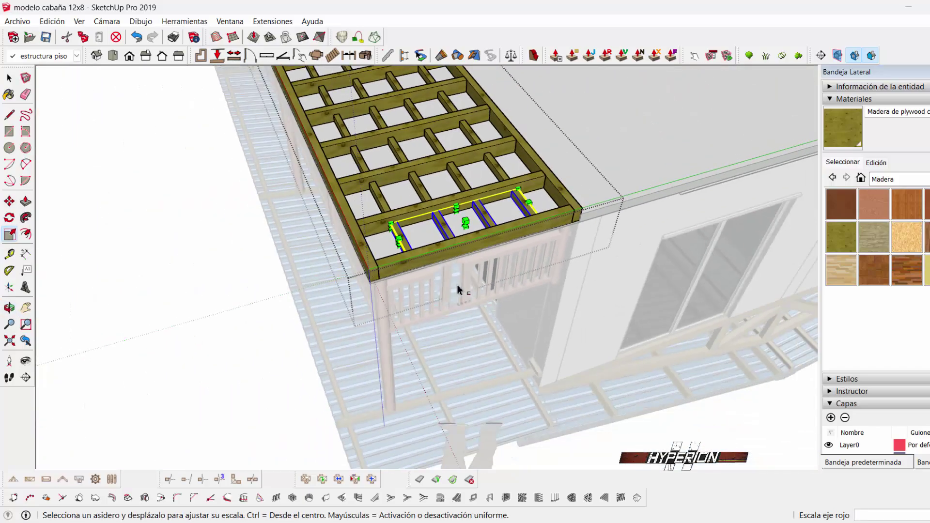
{"action": "mouse_move", "coordinate": [460, 271]}
{"action": "middle_mouse_down"}
{"action": "mouse_move", "coordinate": [483, 253]}
{"action": "mouse_move", "coordinate": [460, 249]}
{"action": "mouse_move", "coordinate": [529, 368]}
{"action": "mouse_move", "coordinate": [482, 245]}
{"action": "mouse_move", "coordinate": [514, 315]}
{"action": "mouse_move", "coordinate": [505, 260]}
{"action": "mouse_move", "coordinate": [512, 322]}
{"action": "mouse_move", "coordinate": [475, 269]}
{"action": "mouse_move", "coordinate": [468, 277]}
{"action": "mouse_move", "coordinate": [494, 366]}
{"action": "mouse_move", "coordinate": [479, 339]}
{"action": "middle_mouse_up"}
Pick the dark wood floor swatch and paint the porch floor with it
{"action": "left_click", "coordinate": [8, 78]}
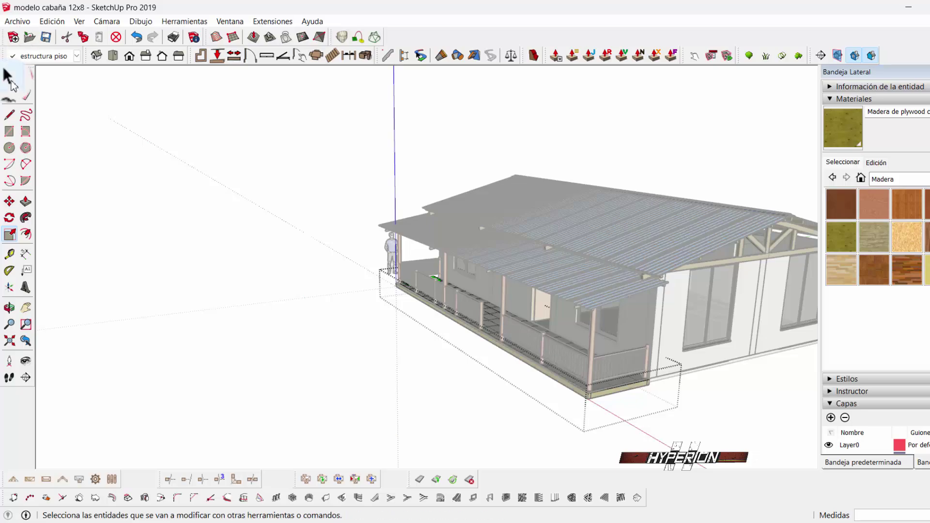
{"action": "mouse_move", "coordinate": [343, 359]}
{"action": "middle_mouse_down"}
{"action": "mouse_move", "coordinate": [416, 310]}
{"action": "mouse_move", "coordinate": [529, 346]}
{"action": "middle_mouse_up"}
{"action": "scroll", "coordinate": [533, 348], "scroll_direction": "up", "scroll_amount": 2}
{"action": "scroll", "coordinate": [546, 364], "scroll_direction": "up", "scroll_amount": 3}
{"action": "scroll", "coordinate": [547, 365], "scroll_direction": "up", "scroll_amount": 3}
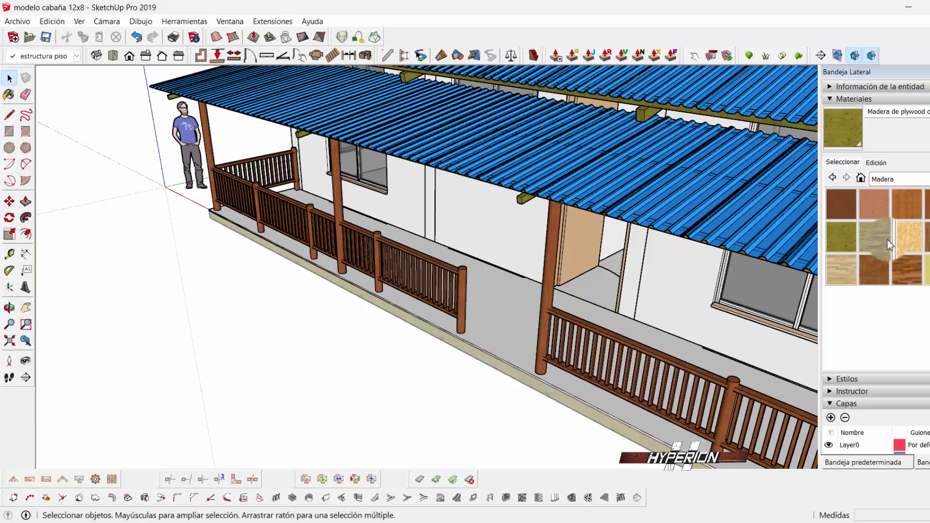
{"action": "left_click", "coordinate": [912, 279]}
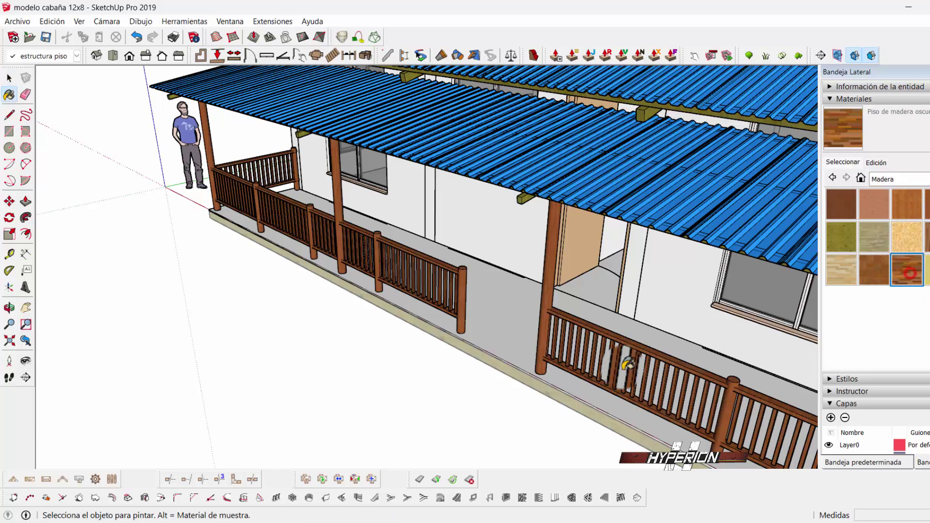
{"action": "scroll", "coordinate": [533, 354], "scroll_direction": "up", "scroll_amount": 3}
{"action": "scroll", "coordinate": [493, 329], "scroll_direction": "up", "scroll_amount": 3}
{"action": "left_click", "coordinate": [490, 312]}
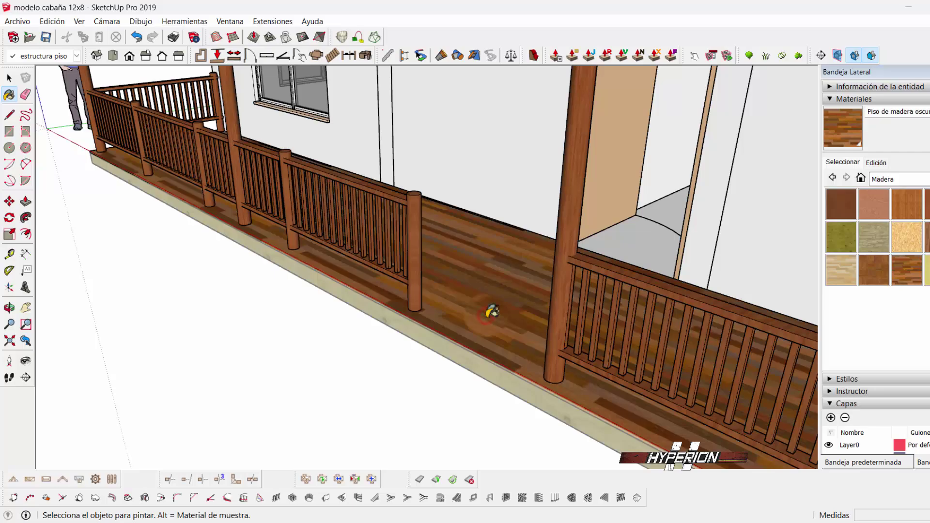
Clear the selection and orbit around the porch to inspect the painted floor and roof
{"action": "scroll", "coordinate": [491, 313], "scroll_direction": "down", "scroll_amount": 3}
{"action": "middle_click_drag", "start_coordinate": [467, 301], "coordinate": [432, 324]}
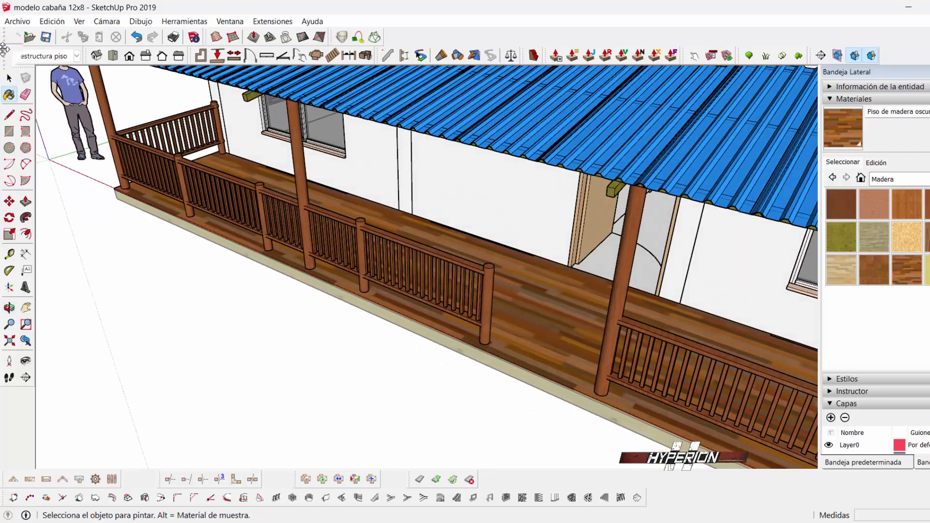
{"action": "left_click", "coordinate": [9, 77]}
{"action": "left_click", "coordinate": [434, 318]}
{"action": "scroll", "coordinate": [436, 319], "scroll_direction": "down", "scroll_amount": 3}
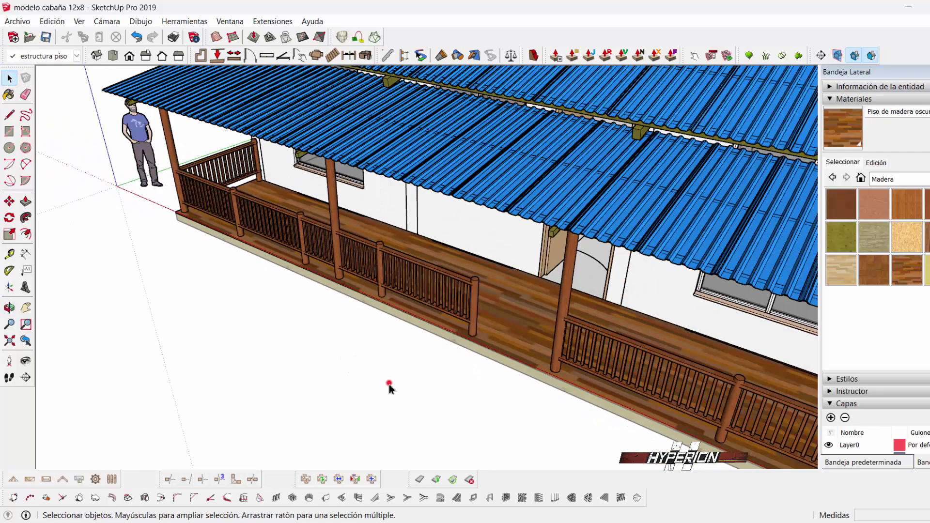
{"action": "mouse_move", "coordinate": [388, 384]}
{"action": "middle_mouse_down"}
{"action": "mouse_move", "coordinate": [338, 255]}
{"action": "mouse_move", "coordinate": [496, 321]}
{"action": "middle_mouse_up"}
{"action": "scroll", "coordinate": [585, 322], "scroll_direction": "up", "scroll_amount": 3}
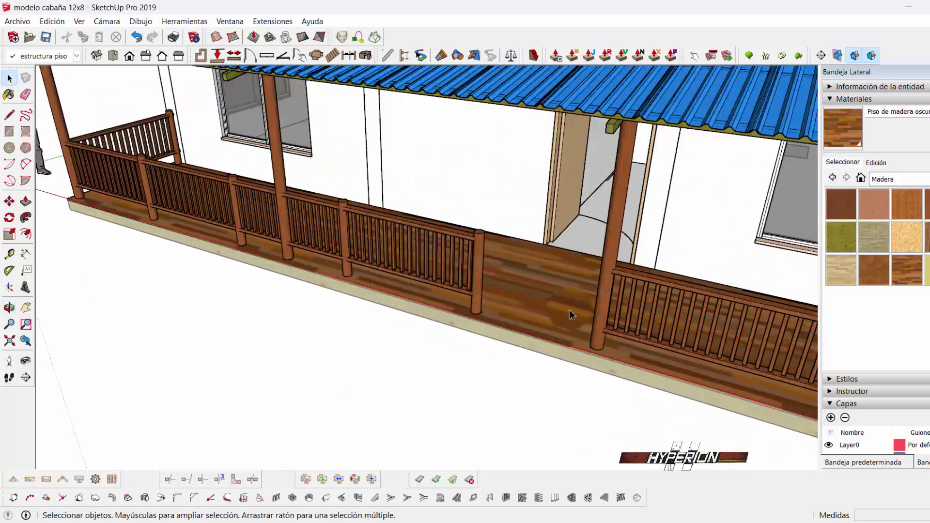
{"action": "scroll", "coordinate": [473, 266], "scroll_direction": "down", "scroll_amount": 3}
{"action": "scroll", "coordinate": [570, 261], "scroll_direction": "down", "scroll_amount": 1}
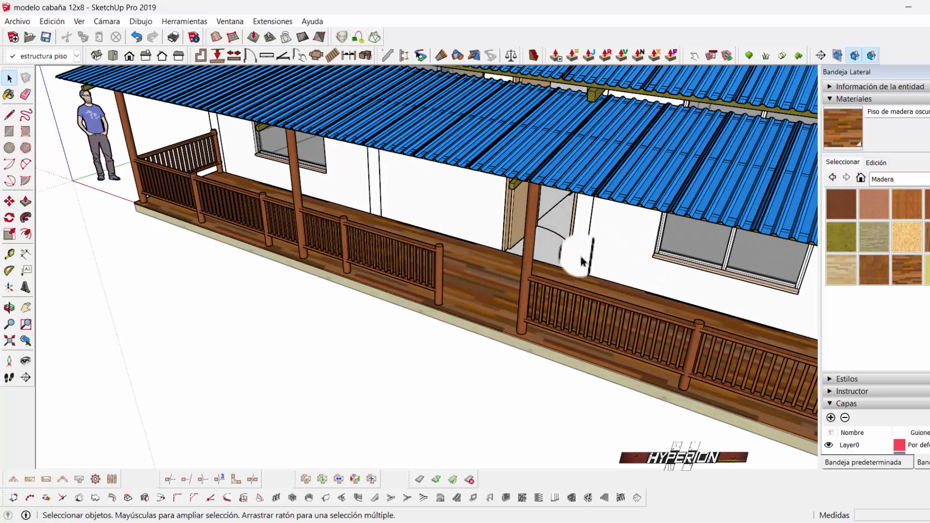
Edit the floor material and browse for a new texture in the SKETCHUPTEXTURE folder
{"action": "left_click", "coordinate": [873, 167]}
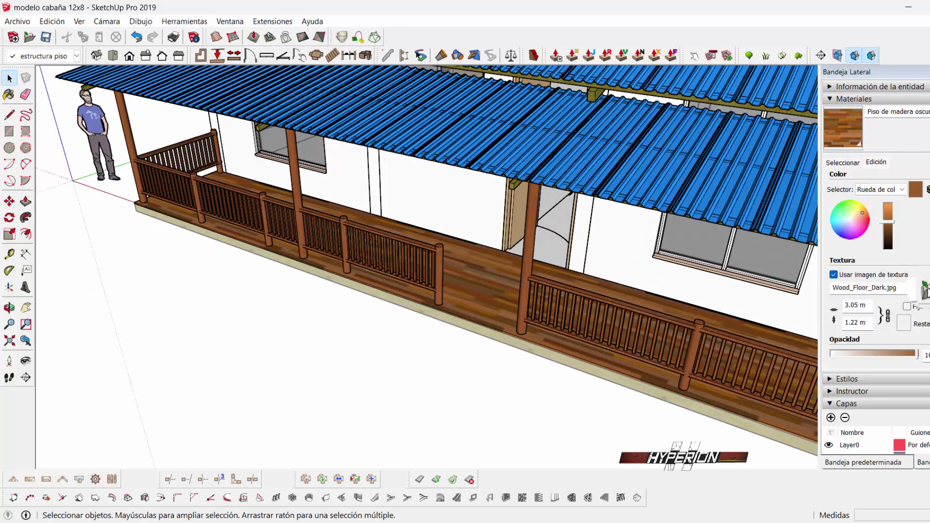
{"action": "left_click", "coordinate": [925, 290]}
{"action": "double_click", "coordinate": [719, 328]}
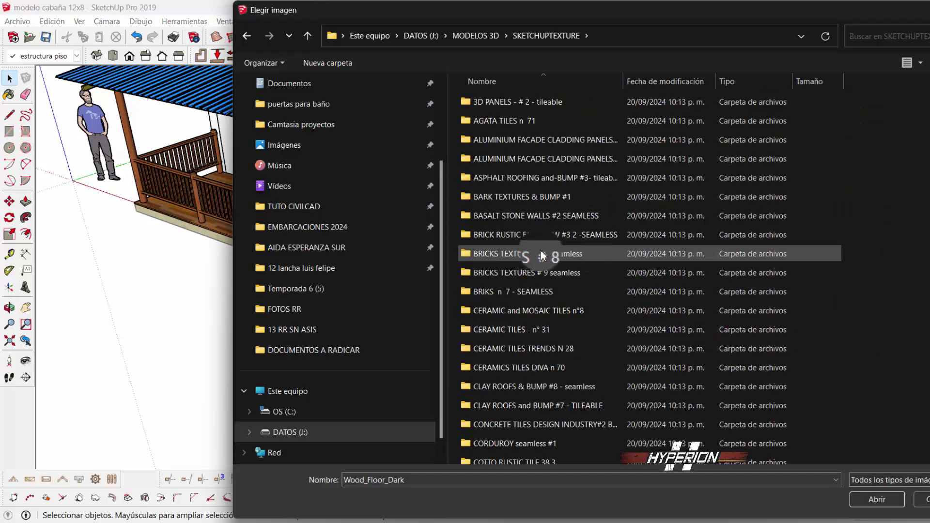
{"action": "scroll", "coordinate": [535, 251], "scroll_direction": "down", "scroll_amount": 1}
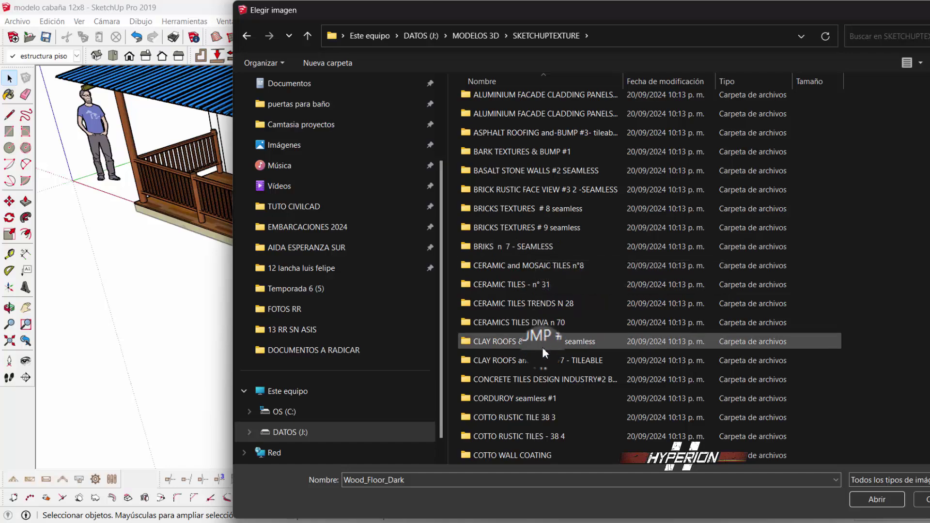
{"action": "scroll", "coordinate": [542, 327], "scroll_direction": "down", "scroll_amount": 3}
{"action": "scroll", "coordinate": [542, 327], "scroll_direction": "down", "scroll_amount": 2}
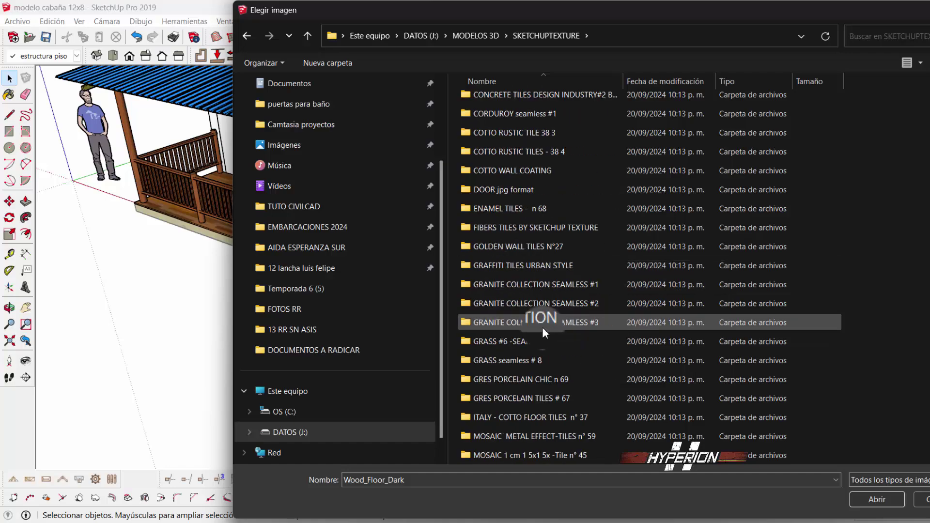
{"action": "scroll", "coordinate": [542, 327], "scroll_direction": "down", "scroll_amount": 2}
{"action": "scroll", "coordinate": [542, 326], "scroll_direction": "down", "scroll_amount": 1}
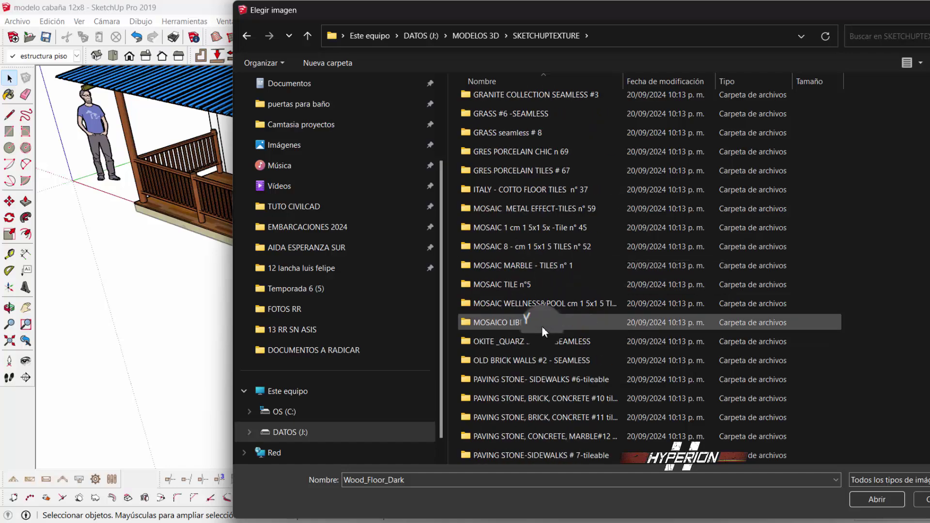
{"action": "scroll", "coordinate": [542, 326], "scroll_direction": "down", "scroll_amount": 2}
{"action": "scroll", "coordinate": [541, 326], "scroll_direction": "down", "scroll_amount": 1}
{"action": "scroll", "coordinate": [541, 327], "scroll_direction": "down", "scroll_amount": 2}
{"action": "scroll", "coordinate": [541, 327], "scroll_direction": "down", "scroll_amount": 2}
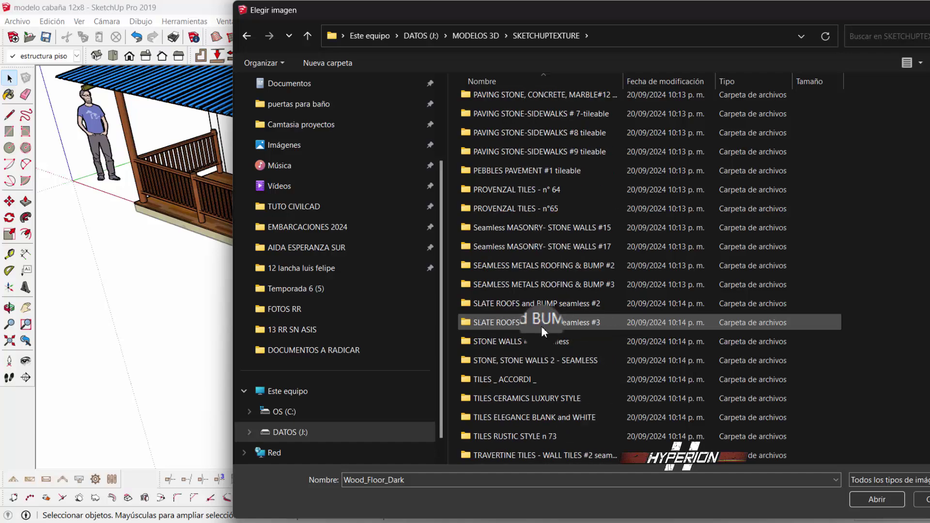
{"action": "scroll", "coordinate": [541, 326], "scroll_direction": "down", "scroll_amount": 2}
{"action": "scroll", "coordinate": [542, 327], "scroll_direction": "down", "scroll_amount": 1}
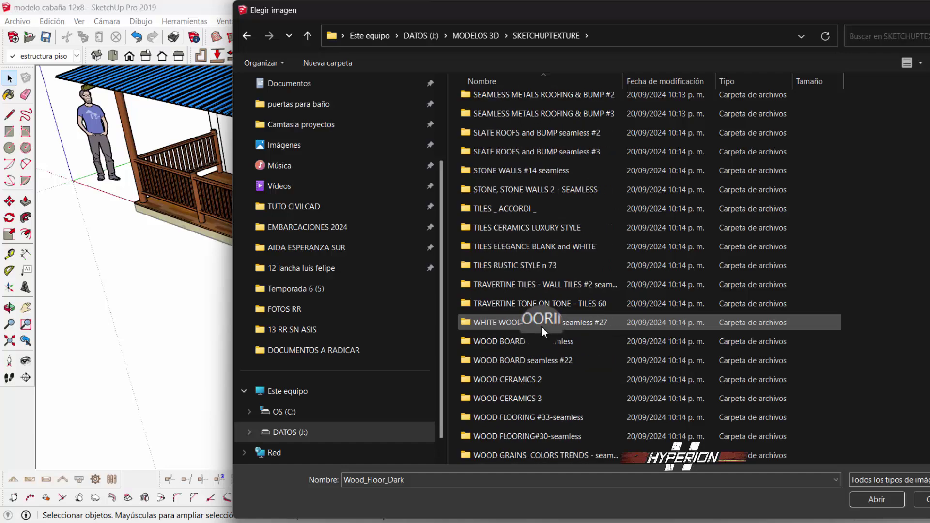
Load the 999787 image from WOOD BOARD #5 - seamless as the floor texture
{"action": "double_click", "coordinate": [542, 360]}
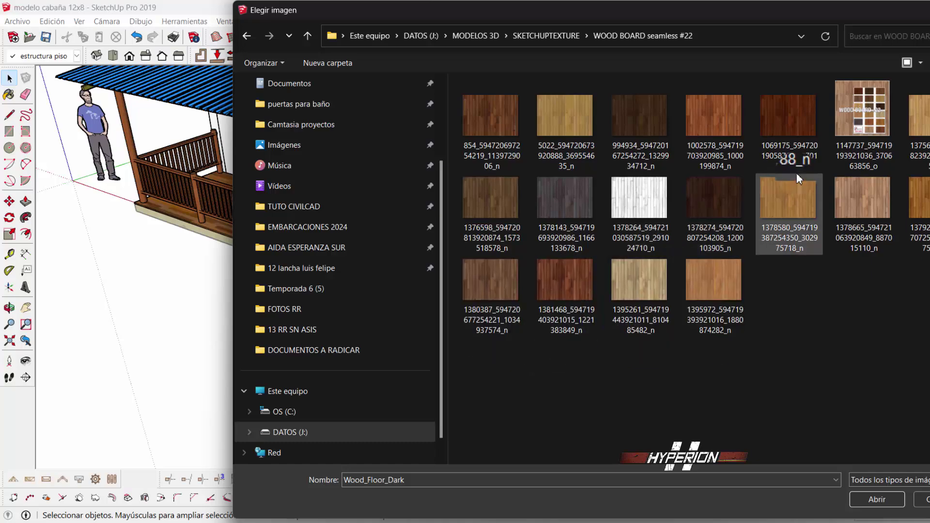
{"action": "left_click", "coordinate": [546, 35]}
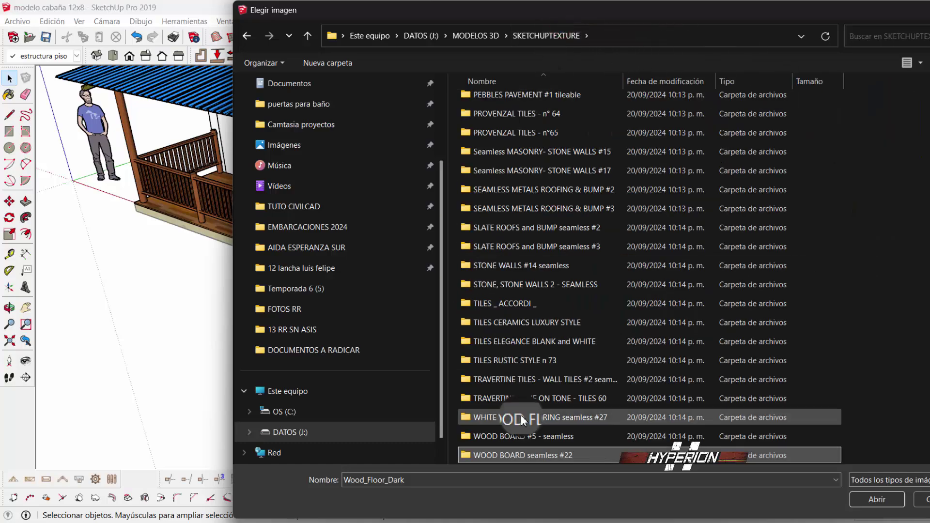
{"action": "double_click", "coordinate": [521, 435]}
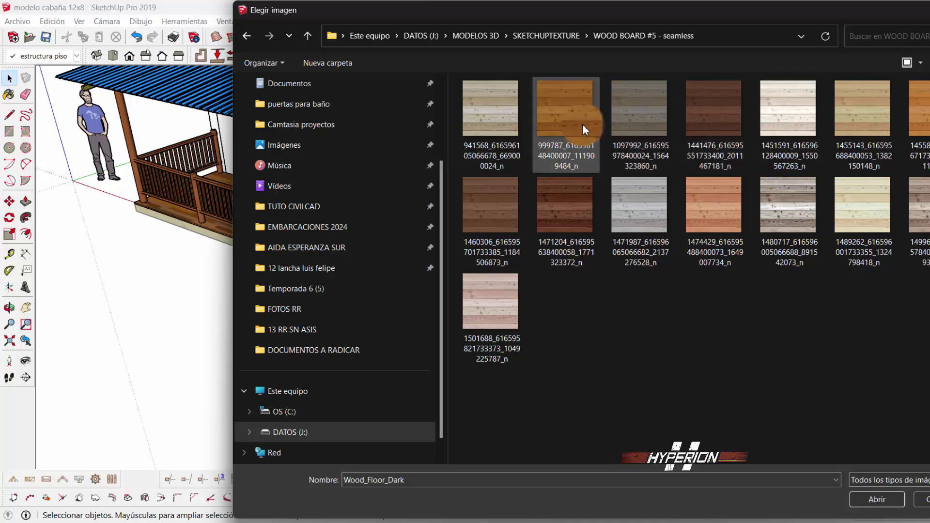
{"action": "left_click", "coordinate": [570, 116]}
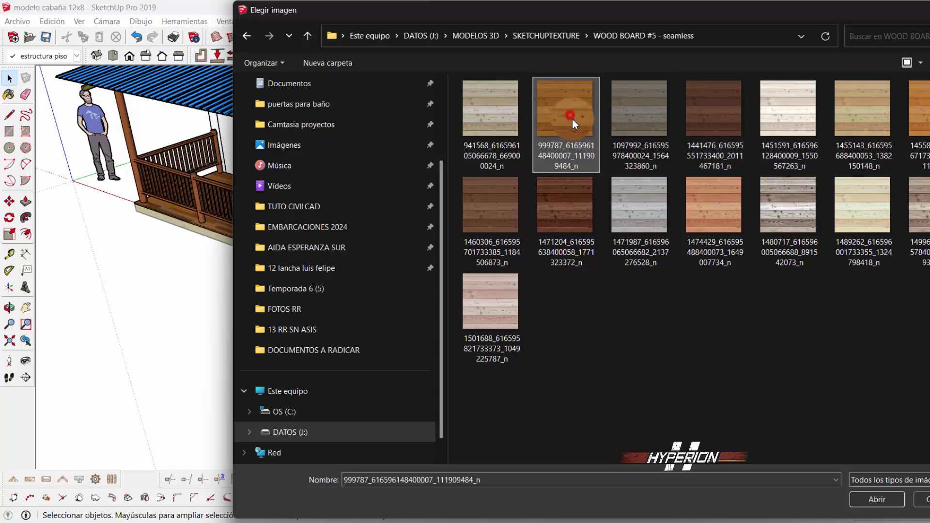
{"action": "left_click", "coordinate": [876, 501]}
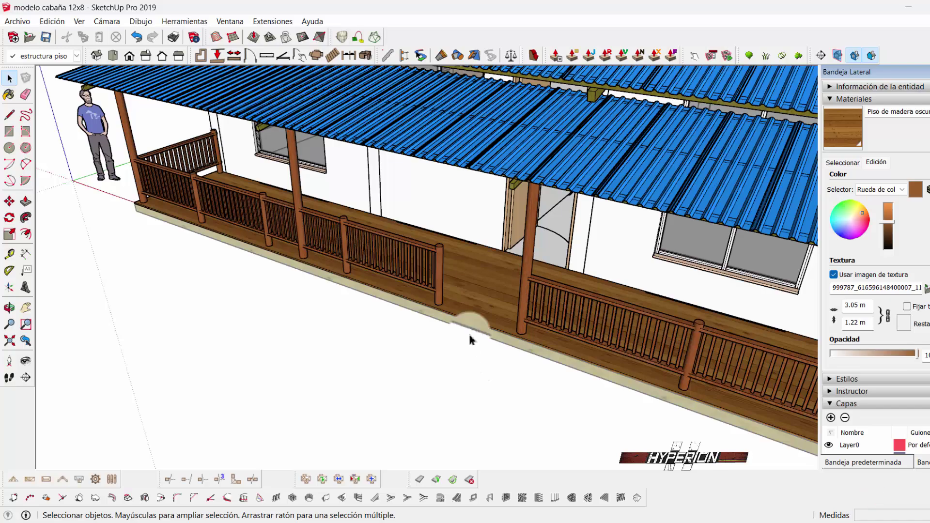
{"action": "scroll", "coordinate": [465, 310], "scroll_direction": "up", "scroll_amount": 3}
{"action": "scroll", "coordinate": [461, 301], "scroll_direction": "up", "scroll_amount": 2}
{"action": "mouse_move", "coordinate": [461, 315]}
{"action": "middle_mouse_down"}
{"action": "mouse_move", "coordinate": [421, 333]}
{"action": "mouse_move", "coordinate": [431, 359]}
{"action": "mouse_move", "coordinate": [484, 353]}
{"action": "mouse_move", "coordinate": [484, 326]}
{"action": "mouse_move", "coordinate": [446, 272]}
{"action": "mouse_move", "coordinate": [436, 278]}
{"action": "mouse_move", "coordinate": [418, 379]}
{"action": "middle_mouse_up"}
{"action": "scroll", "coordinate": [427, 283], "scroll_direction": "down", "scroll_amount": 3}
{"action": "scroll", "coordinate": [369, 234], "scroll_direction": "down", "scroll_amount": 5}
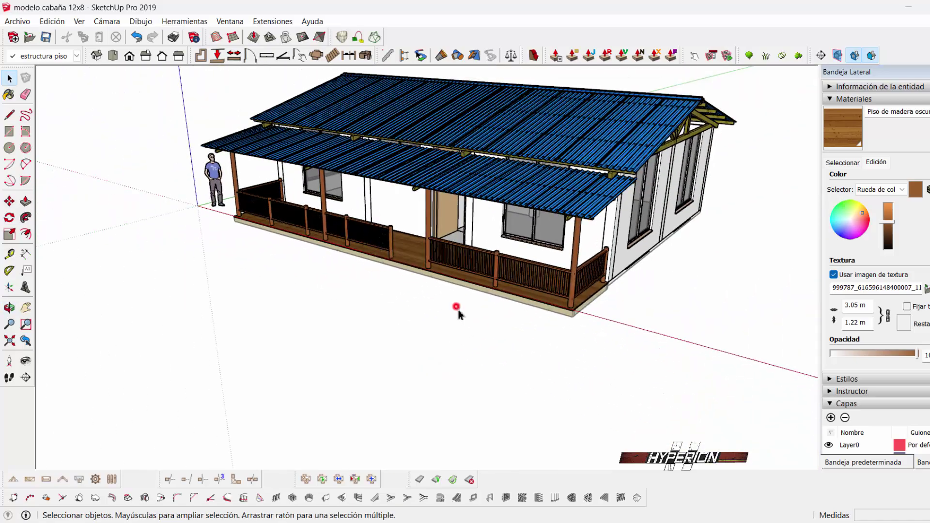
{"action": "mouse_move", "coordinate": [457, 308]}
{"action": "middle_mouse_down"}
{"action": "mouse_move", "coordinate": [586, 330]}
{"action": "mouse_move", "coordinate": [342, 319]}
{"action": "mouse_move", "coordinate": [249, 333]}
{"action": "mouse_move", "coordinate": [351, 326]}
{"action": "mouse_move", "coordinate": [557, 347]}
{"action": "middle_mouse_up"}
{"action": "scroll", "coordinate": [502, 343], "scroll_direction": "up", "scroll_amount": 3}
{"action": "scroll", "coordinate": [502, 343], "scroll_direction": "up", "scroll_amount": 2}
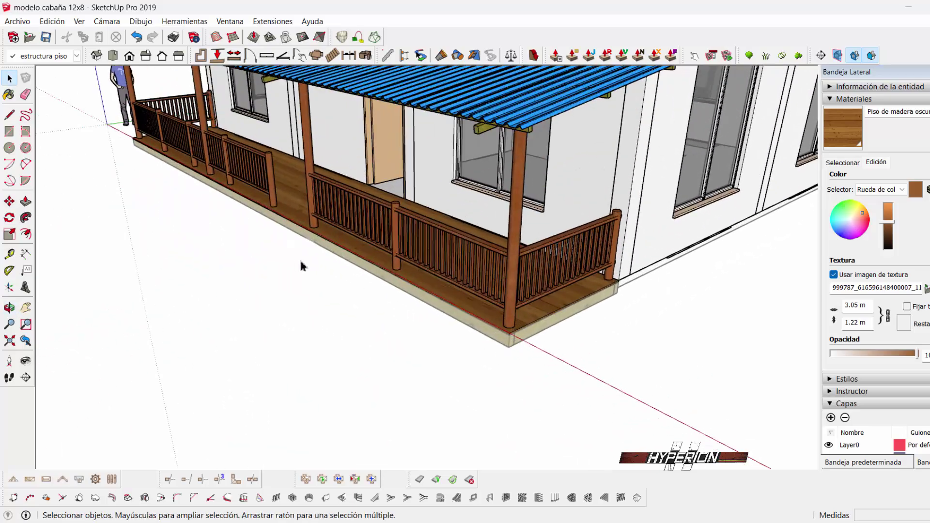
{"action": "scroll", "coordinate": [275, 134], "scroll_direction": "down", "scroll_amount": 2}
{"action": "mouse_move", "coordinate": [556, 353]}
{"action": "middle_mouse_down"}
{"action": "mouse_move", "coordinate": [529, 338]}
{"action": "mouse_move", "coordinate": [487, 336]}
{"action": "middle_mouse_up"}
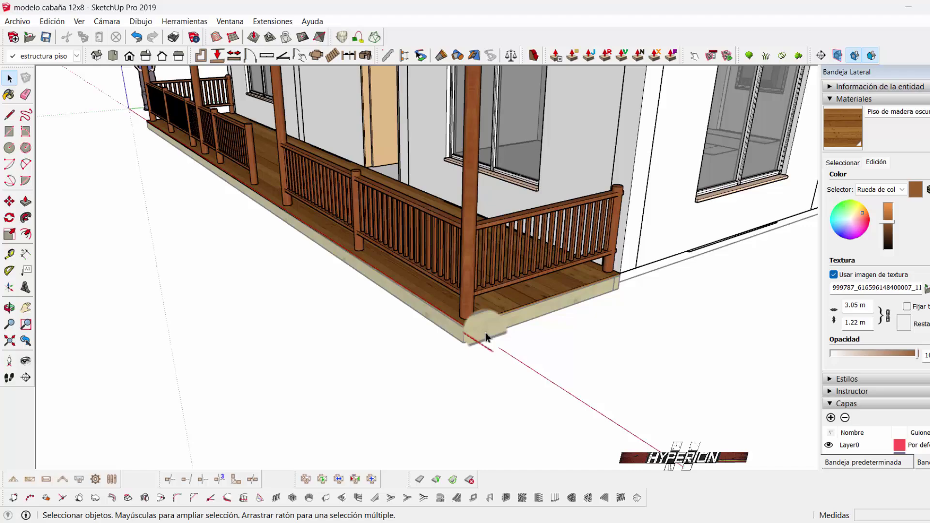
Draw a rectangular pier outline with lines under the deck beam corner
{"action": "left_click", "coordinate": [9, 131]}
{"action": "mouse_move", "coordinate": [416, 290]}
{"action": "middle_mouse_down"}
{"action": "mouse_move", "coordinate": [281, 314]}
{"action": "mouse_move", "coordinate": [285, 368]}
{"action": "middle_mouse_up"}
{"action": "scroll", "coordinate": [300, 354], "scroll_direction": "up", "scroll_amount": 2}
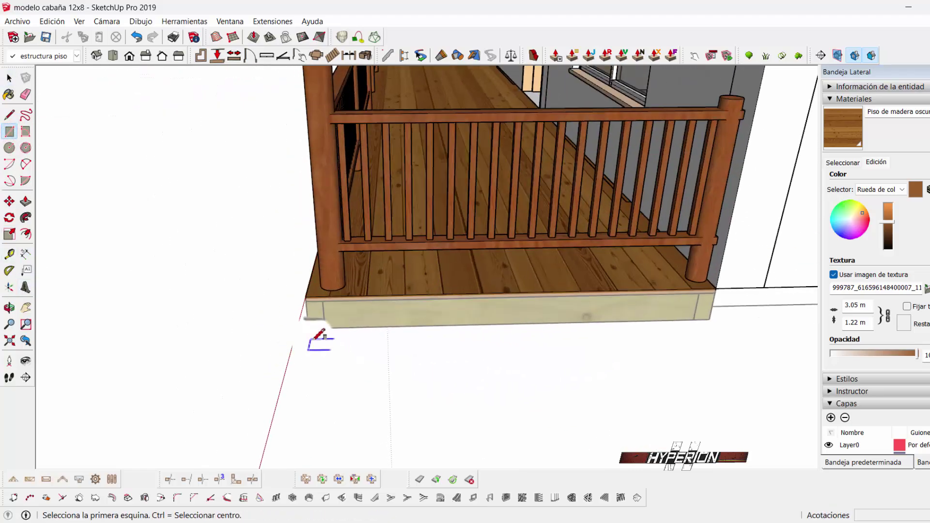
{"action": "left_click", "coordinate": [9, 114]}
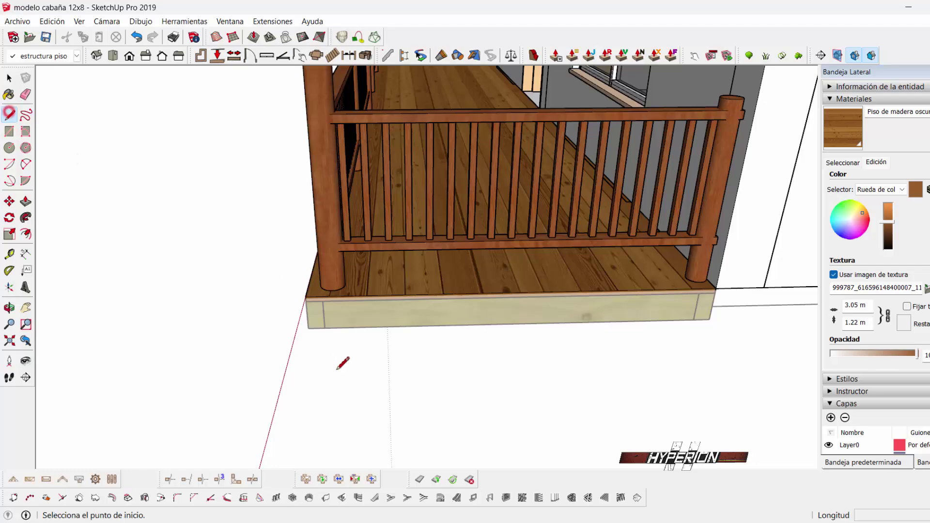
{"action": "left_click", "coordinate": [306, 325]}
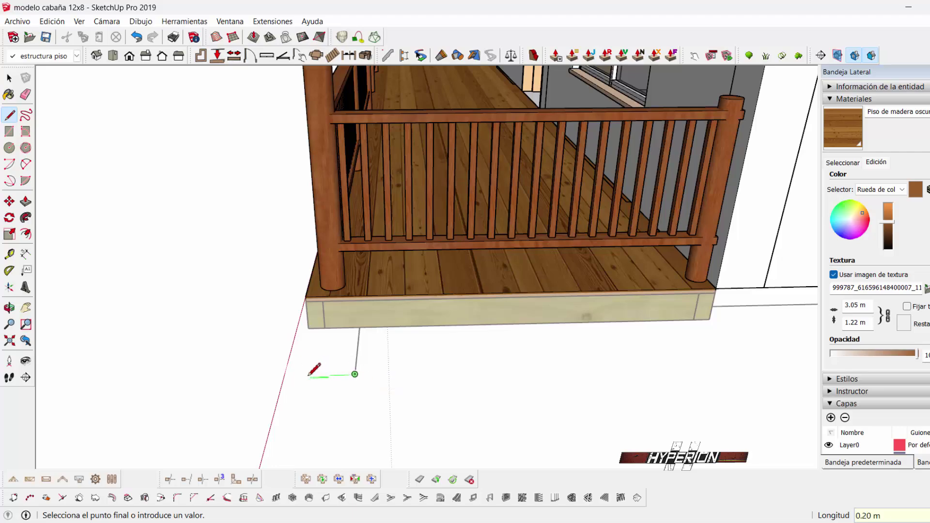
{"action": "middle_click_drag", "start_coordinate": [314, 376], "coordinate": [398, 353]}
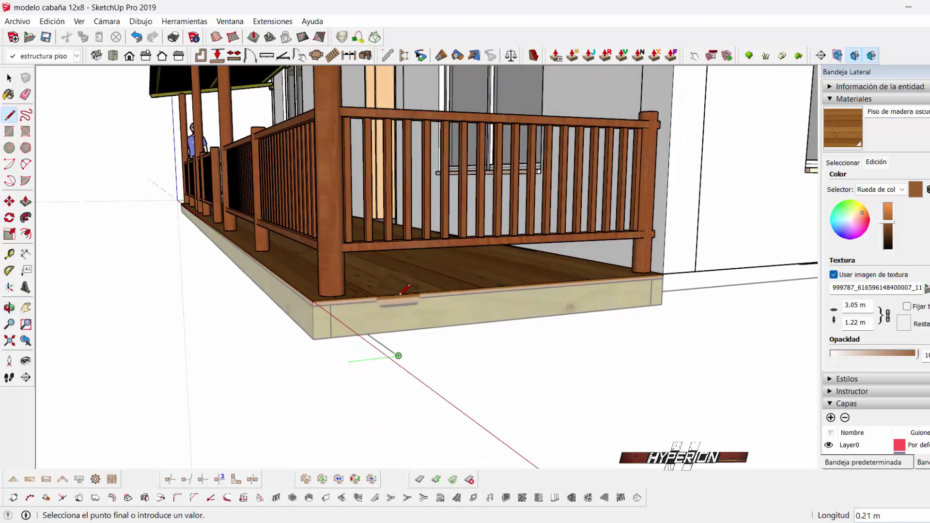
{"action": "left_click", "coordinate": [367, 334]}
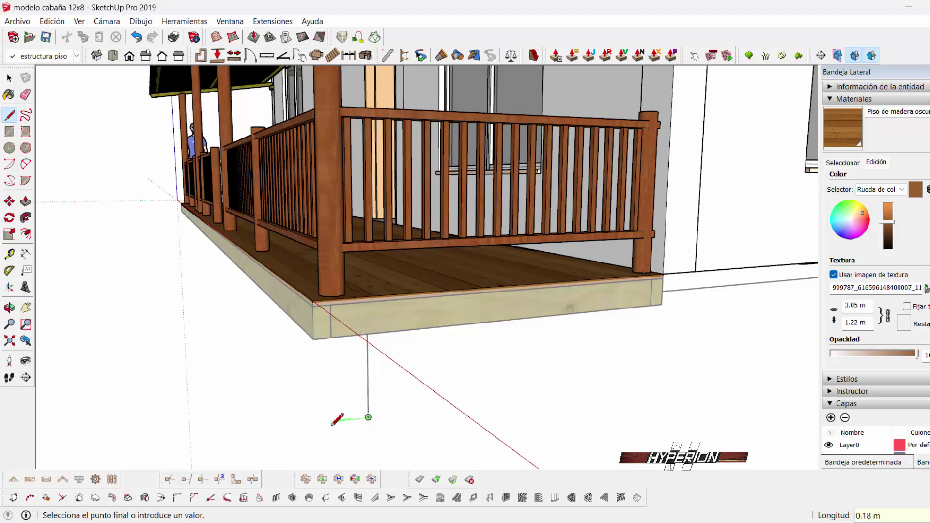
{"action": "left_click", "coordinate": [318, 334]}
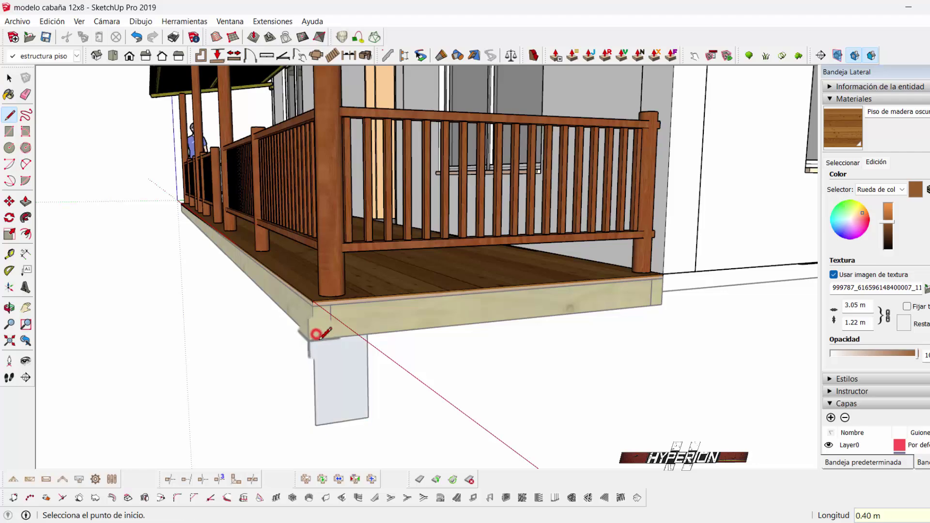
Push/Pull the pier face into a box about 0.30 m thick and select it
{"action": "left_click", "coordinate": [25, 201]}
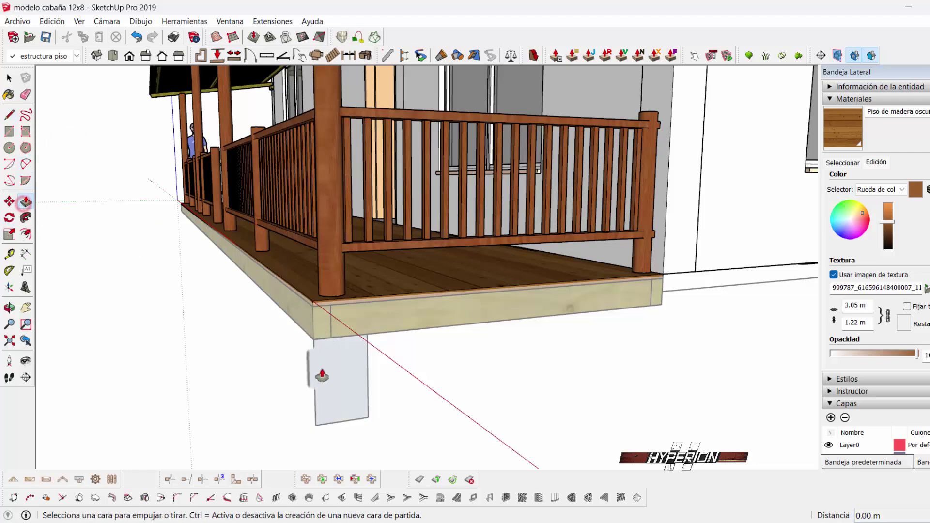
{"action": "left_click_drag", "start_coordinate": [326, 371], "coordinate": [308, 371]}
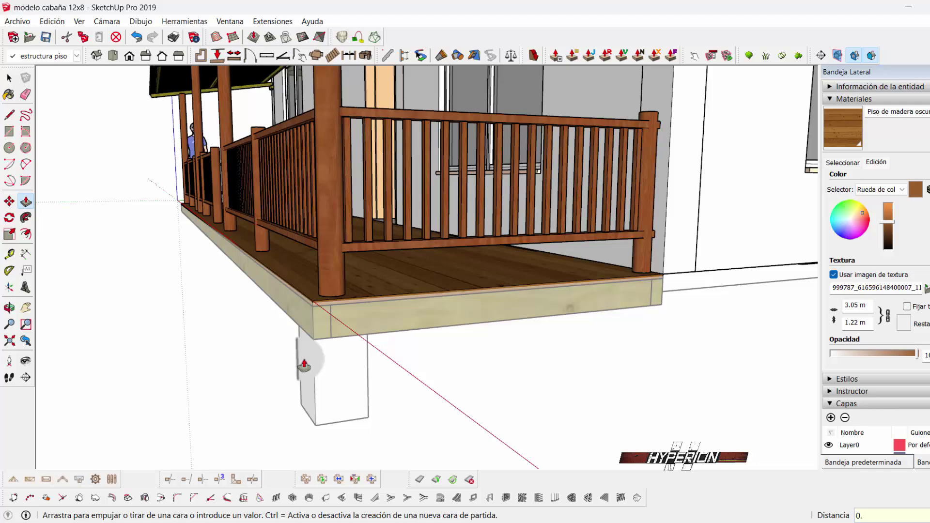
{"action": "key", "text": "Escape"}
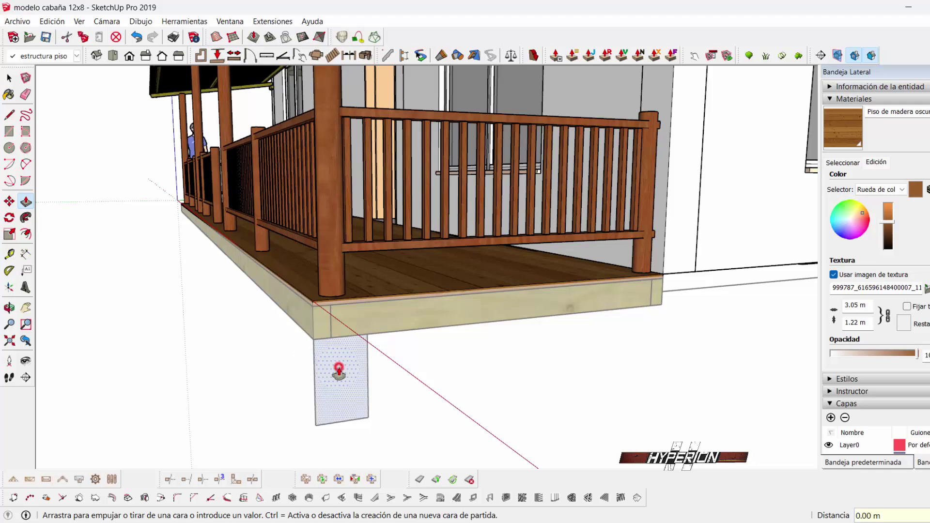
{"action": "left_click_drag", "start_coordinate": [339, 371], "coordinate": [327, 373]}
{"action": "left_click", "coordinate": [326, 373]}
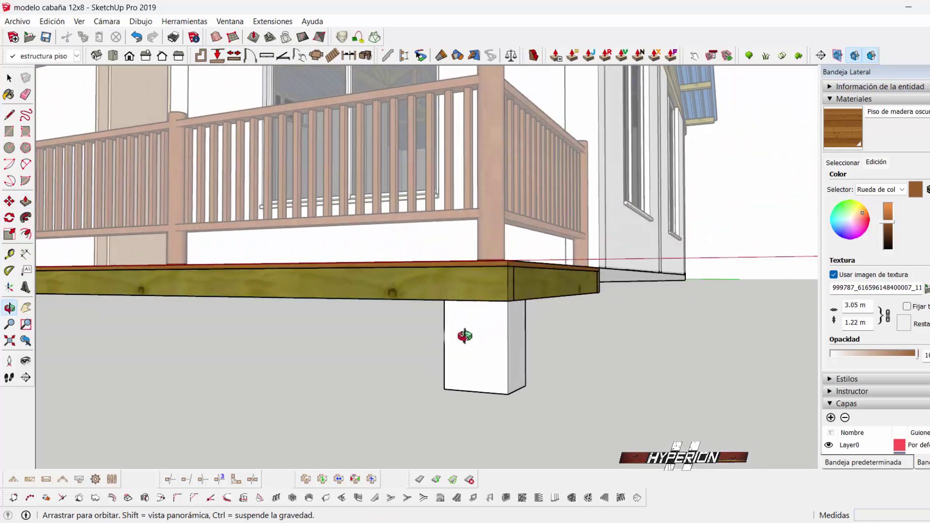
{"action": "middle_click_drag", "start_coordinate": [315, 359], "coordinate": [99, 78]}
{"action": "key", "text": "space"}
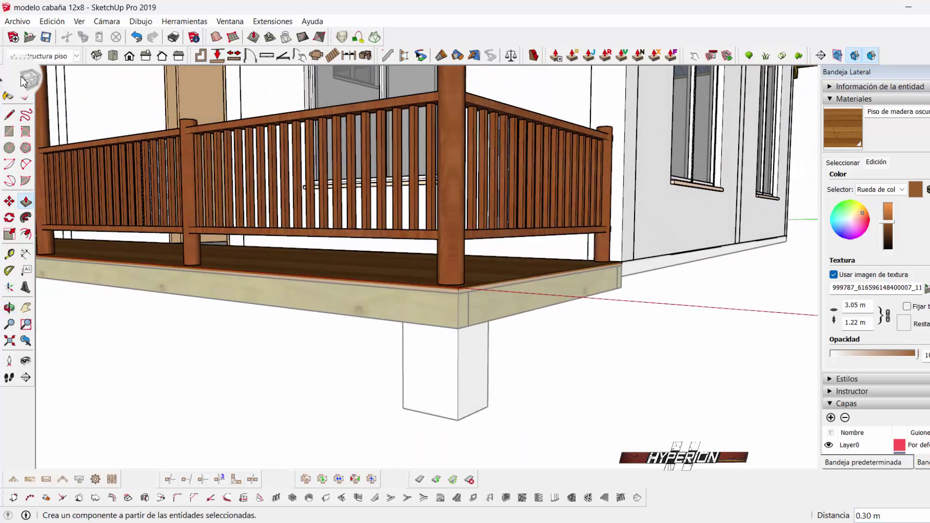
{"action": "left_click", "coordinate": [437, 358]}
Group the pier block and paint it with Concreto pulido nuevo from Asfaltado y revestimiento
{"action": "right_click", "coordinate": [437, 358]}
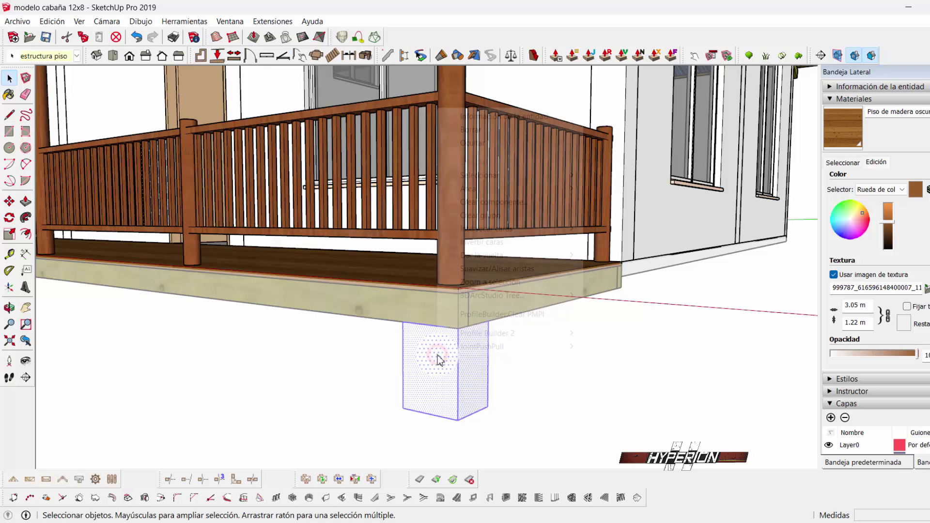
{"action": "left_click", "coordinate": [484, 219]}
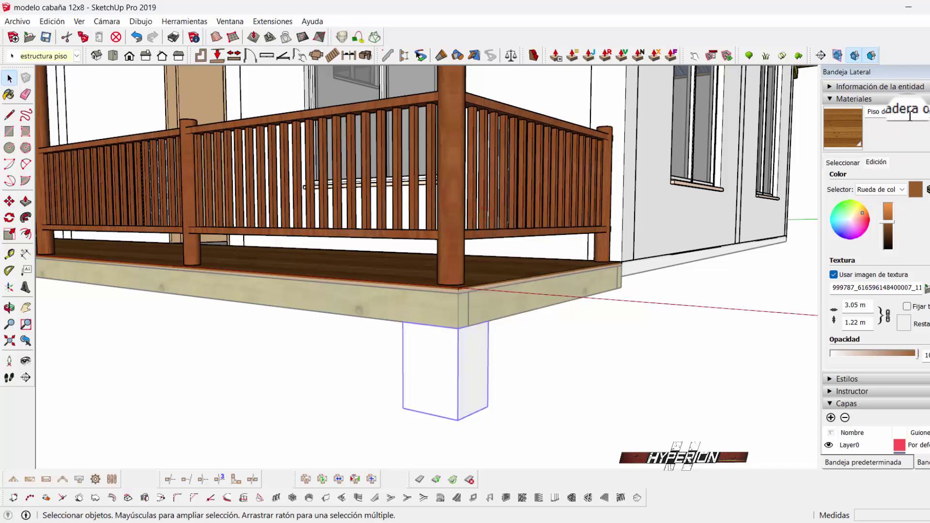
{"action": "left_click", "coordinate": [843, 161]}
{"action": "left_click", "coordinate": [896, 179]}
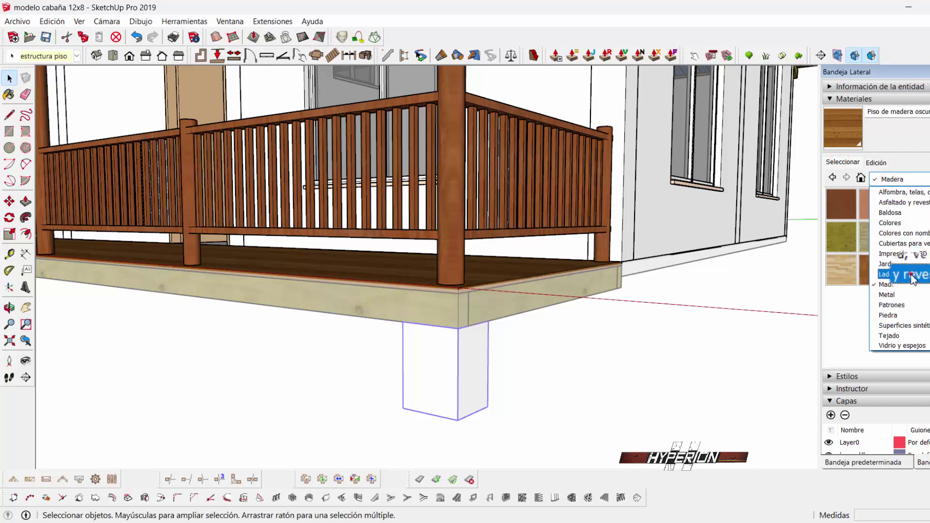
{"action": "left_click", "coordinate": [913, 274]}
{"action": "left_click", "coordinate": [910, 177]}
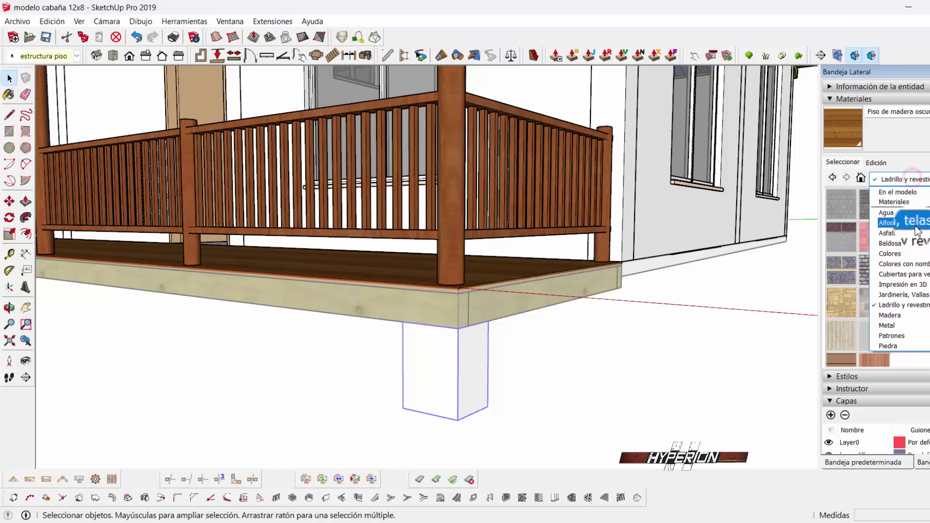
{"action": "left_click", "coordinate": [916, 232]}
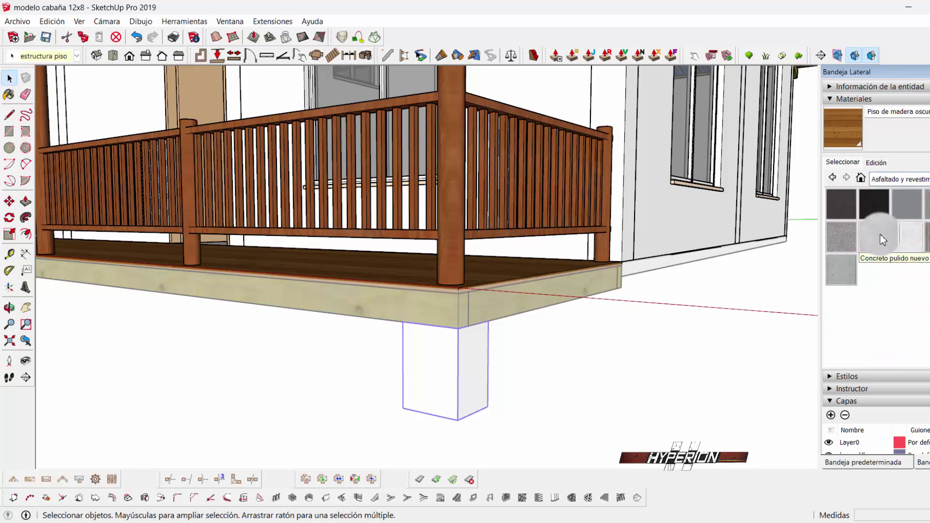
{"action": "left_click", "coordinate": [880, 237]}
{"action": "left_click", "coordinate": [469, 356]}
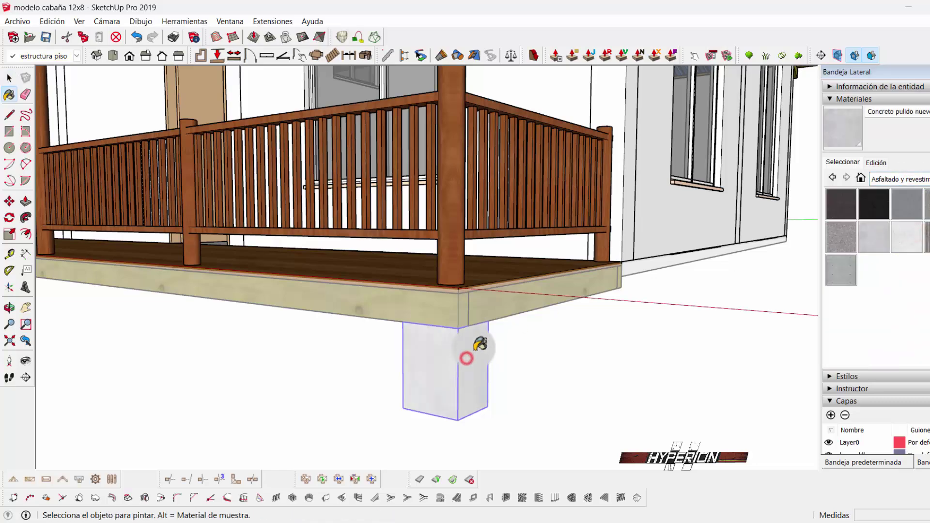
{"action": "mouse_move", "coordinate": [467, 357]}
{"action": "middle_mouse_down"}
{"action": "mouse_move", "coordinate": [357, 374]}
{"action": "mouse_move", "coordinate": [304, 409]}
{"action": "middle_mouse_up"}
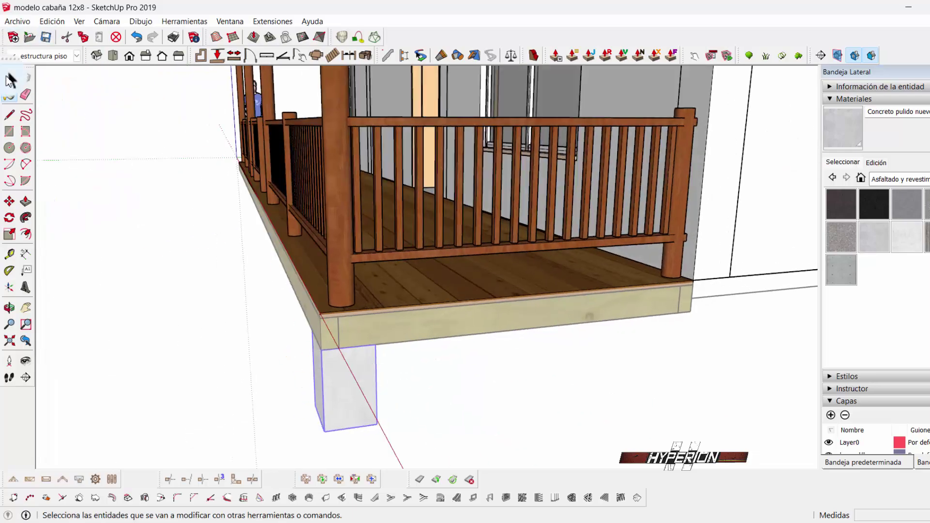
Copy the pier block to the middle and the left corner of the porch deck
{"action": "left_click", "coordinate": [9, 78]}
{"action": "left_click", "coordinate": [10, 201]}
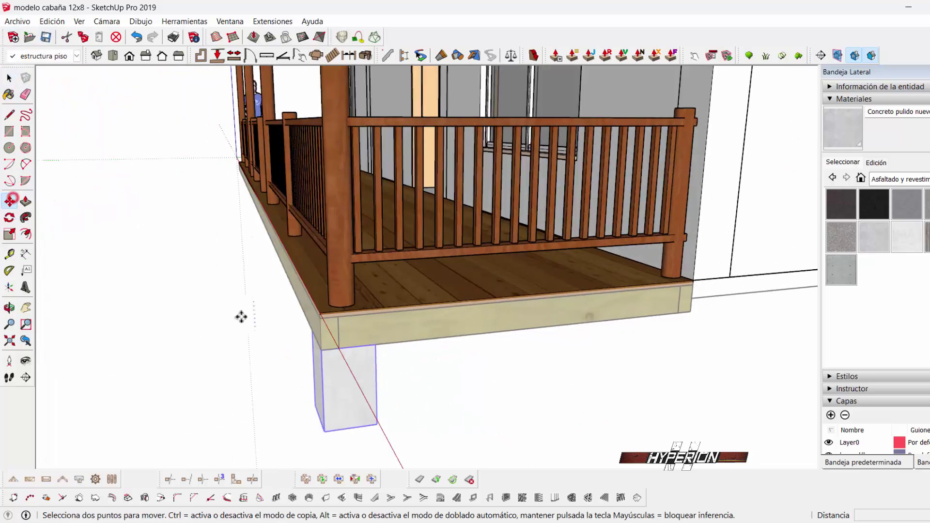
{"action": "mouse_move", "coordinate": [241, 316]}
{"action": "middle_mouse_down"}
{"action": "mouse_move", "coordinate": [511, 391]}
{"action": "mouse_move", "coordinate": [540, 374]}
{"action": "middle_mouse_up"}
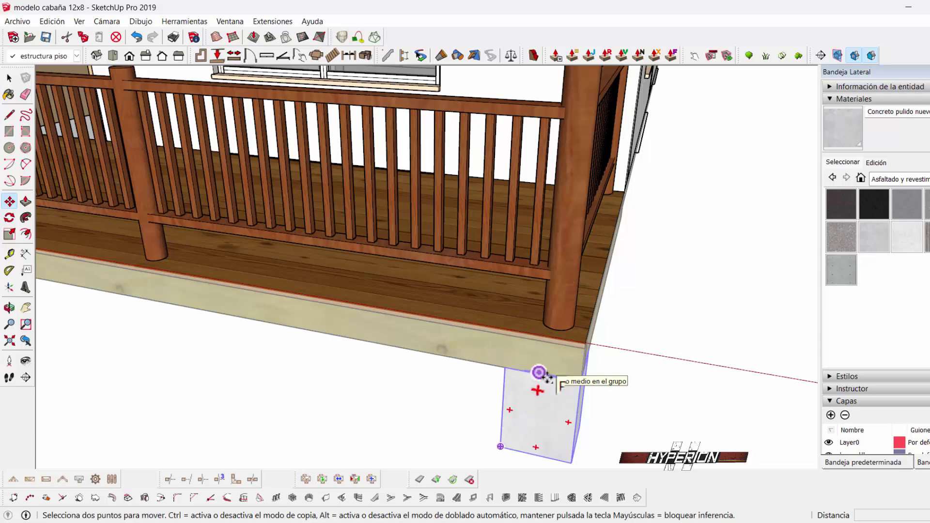
{"action": "left_click", "coordinate": [539, 373], "text": "ctrl"}
{"action": "scroll", "coordinate": [712, 358], "scroll_direction": "down", "scroll_amount": 3}
{"action": "scroll", "coordinate": [678, 363], "scroll_direction": "down", "scroll_amount": 3}
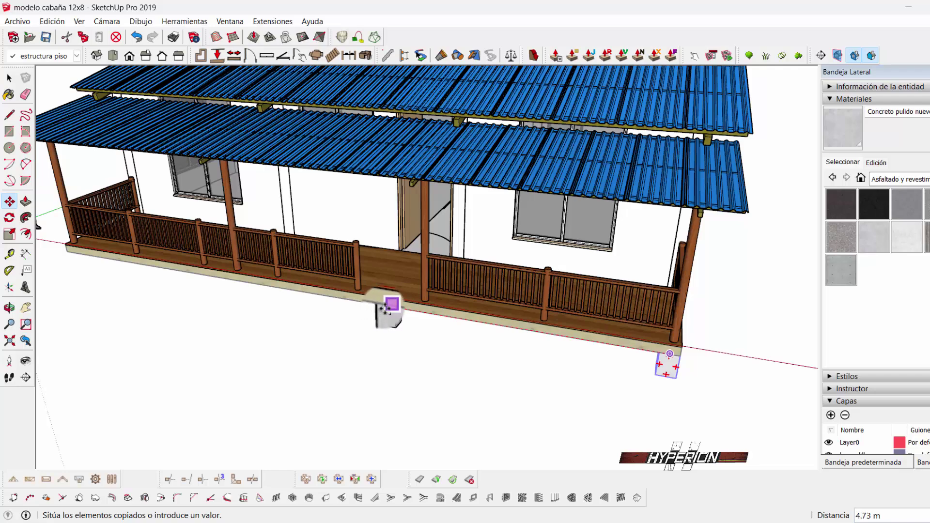
{"action": "scroll", "coordinate": [383, 306], "scroll_direction": "up", "scroll_amount": 2}
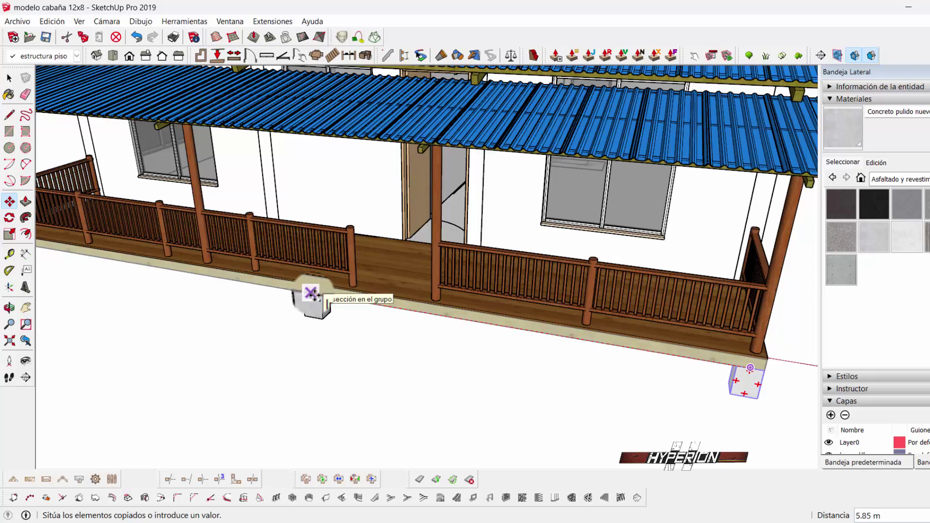
{"action": "left_click", "coordinate": [313, 294]}
{"action": "scroll", "coordinate": [494, 326], "scroll_direction": "down", "scroll_amount": 3}
{"action": "scroll", "coordinate": [352, 312], "scroll_direction": "up", "scroll_amount": 3}
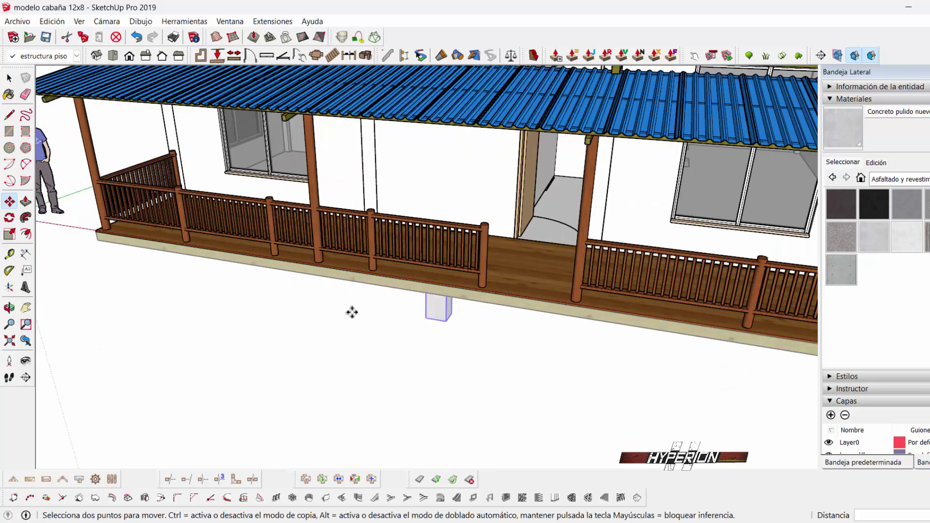
{"action": "left_click", "coordinate": [426, 291]}
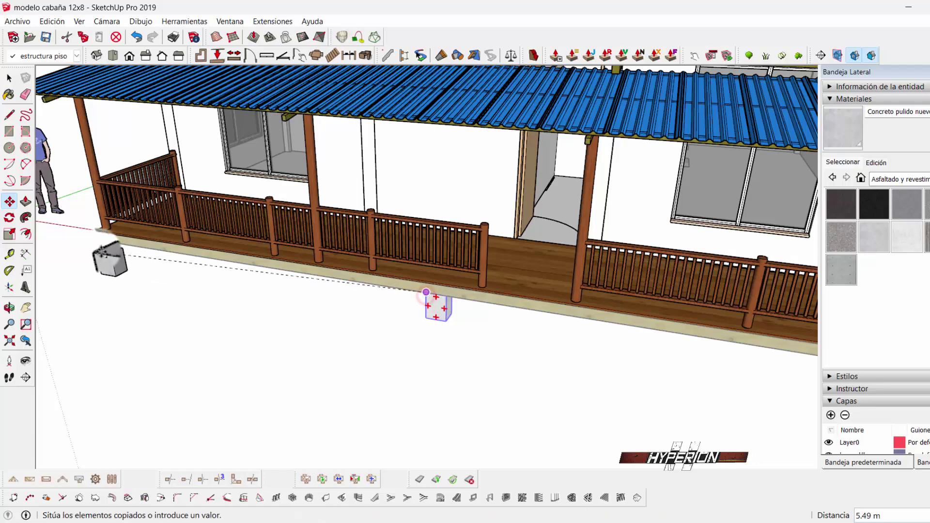
{"action": "left_click", "coordinate": [95, 237]}
{"action": "scroll", "coordinate": [357, 296], "scroll_direction": "down", "scroll_amount": 3}
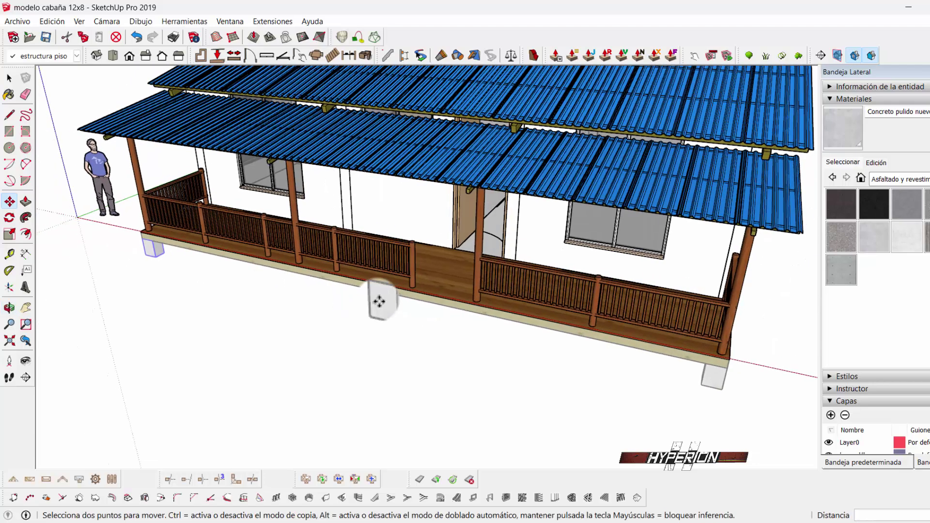
Draw reference lines from the left corner pier toward the middle pier
{"action": "left_click", "coordinate": [16, 120]}
{"action": "scroll", "coordinate": [177, 256], "scroll_direction": "up", "scroll_amount": 2}
{"action": "left_click", "coordinate": [144, 238]}
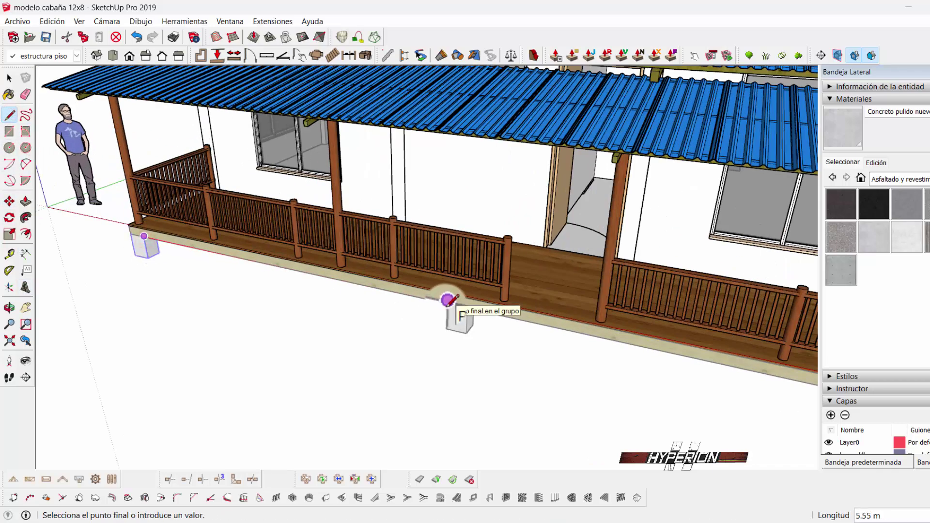
{"action": "scroll", "coordinate": [358, 277], "scroll_direction": "down", "scroll_amount": 2}
{"action": "left_click", "coordinate": [431, 301]}
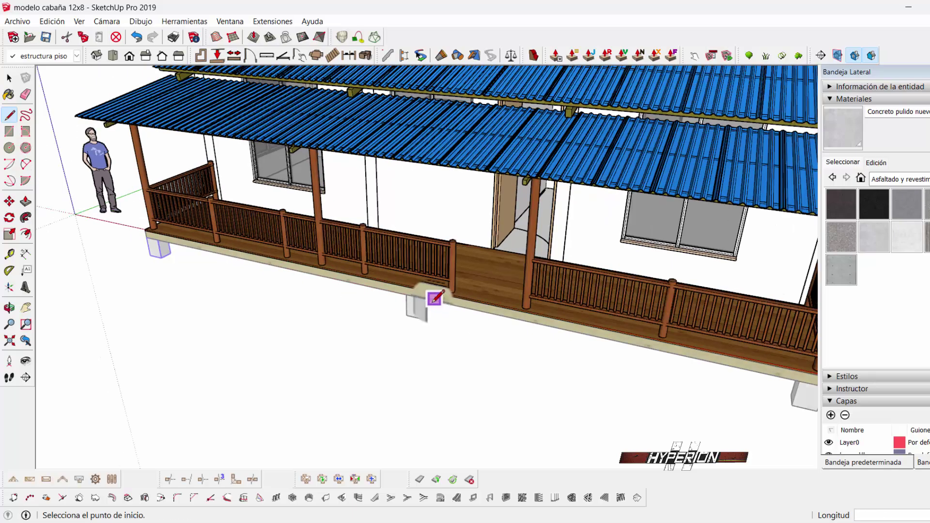
{"action": "left_click", "coordinate": [420, 294]}
{"action": "scroll", "coordinate": [620, 332], "scroll_direction": "down", "scroll_amount": 2}
{"action": "scroll", "coordinate": [627, 335], "scroll_direction": "up", "scroll_amount": 1}
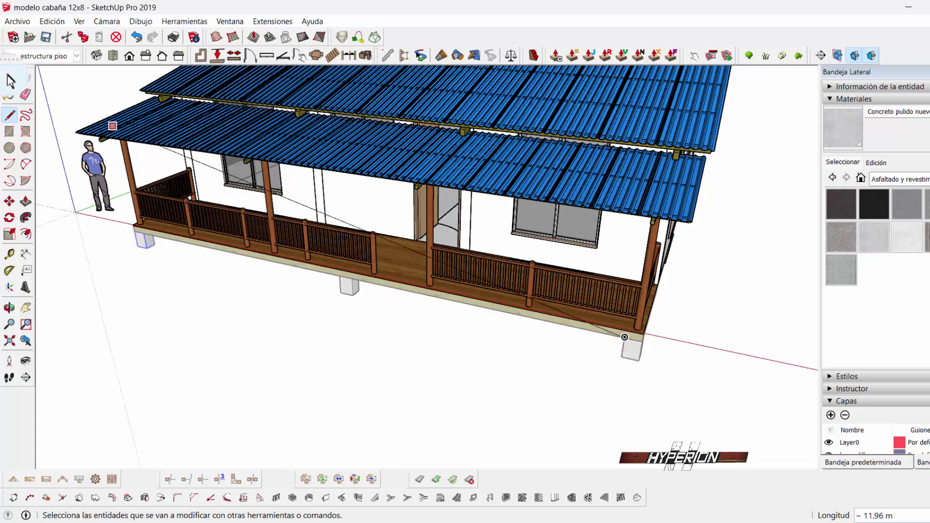
Ctrl-copy the left corner pier to a new spot under the deck beam
{"action": "left_click", "coordinate": [9, 78]}
{"action": "scroll", "coordinate": [156, 242], "scroll_direction": "up", "scroll_amount": 2}
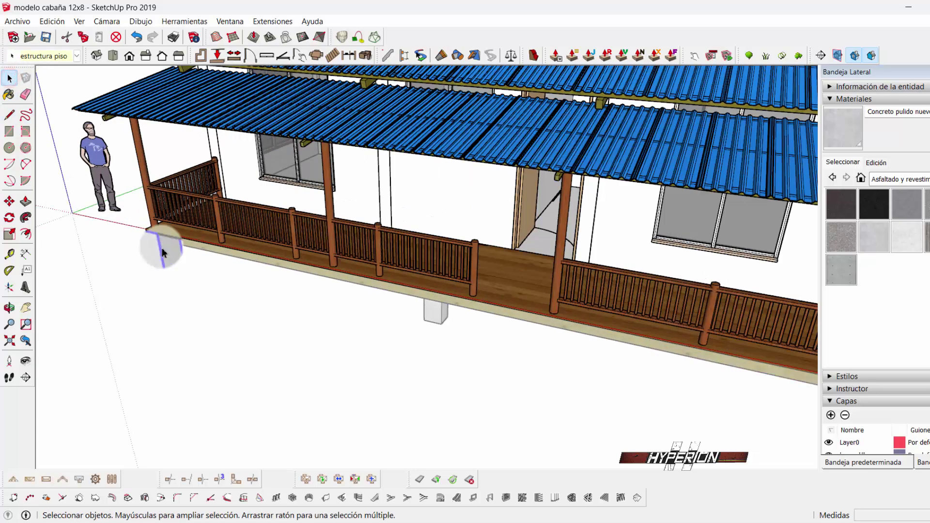
{"action": "left_click", "coordinate": [9, 201]}
{"action": "scroll", "coordinate": [152, 245], "scroll_direction": "up", "scroll_amount": 2}
{"action": "scroll", "coordinate": [152, 238], "scroll_direction": "up", "scroll_amount": 2}
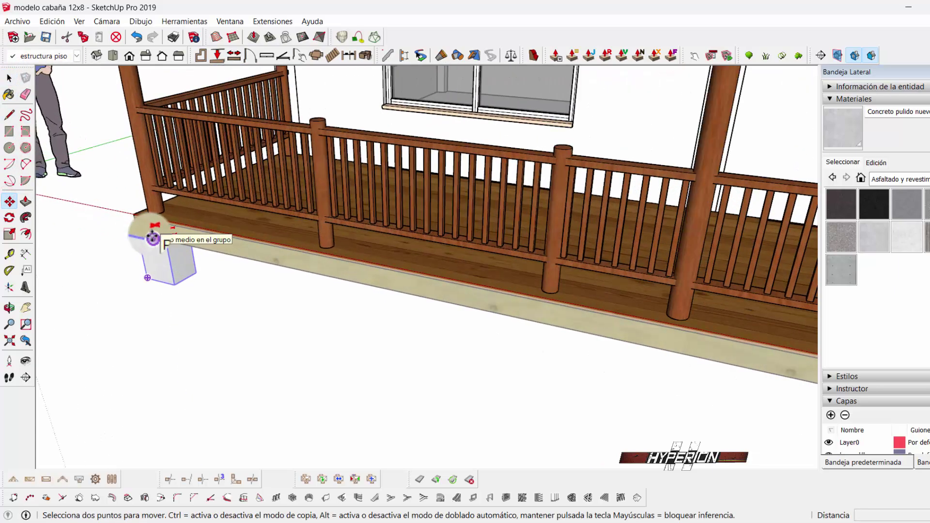
{"action": "scroll", "coordinate": [146, 236], "scroll_direction": "down", "scroll_amount": 2}
{"action": "scroll", "coordinate": [104, 237], "scroll_direction": "up", "scroll_amount": 2}
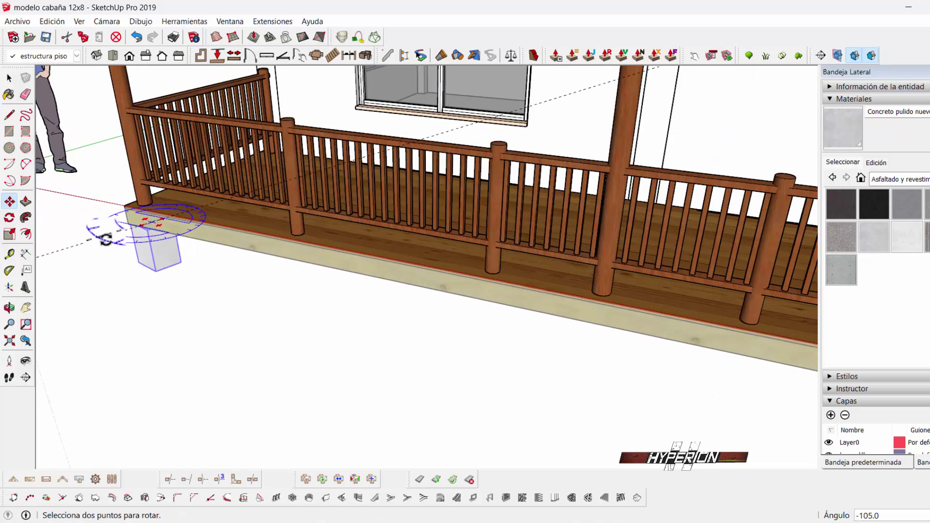
{"action": "scroll", "coordinate": [121, 235], "scroll_direction": "up", "scroll_amount": 1}
{"action": "scroll", "coordinate": [140, 232], "scroll_direction": "up", "scroll_amount": 1}
{"action": "key", "text": "ctrl"}
{"action": "left_click", "coordinate": [146, 221]}
{"action": "scroll", "coordinate": [155, 245], "scroll_direction": "down", "scroll_amount": 2}
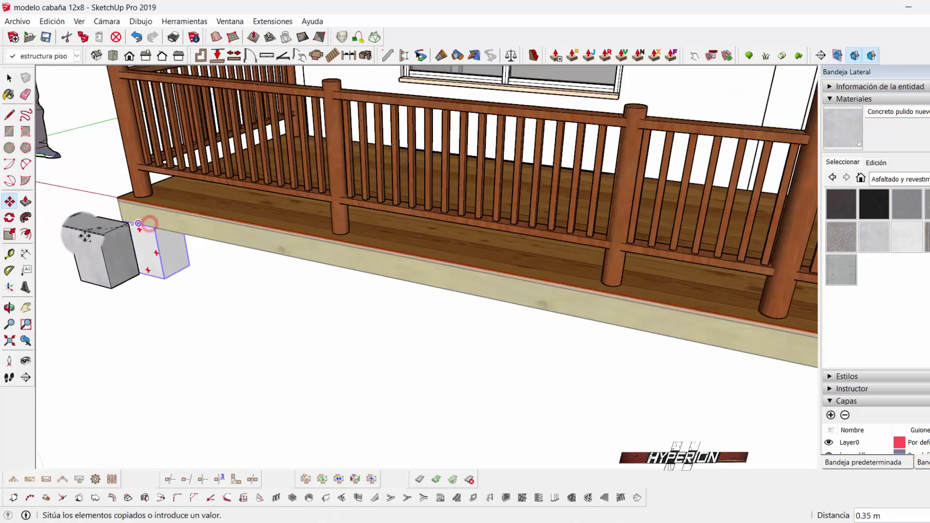
{"action": "scroll", "coordinate": [233, 274], "scroll_direction": "down", "scroll_amount": 2}
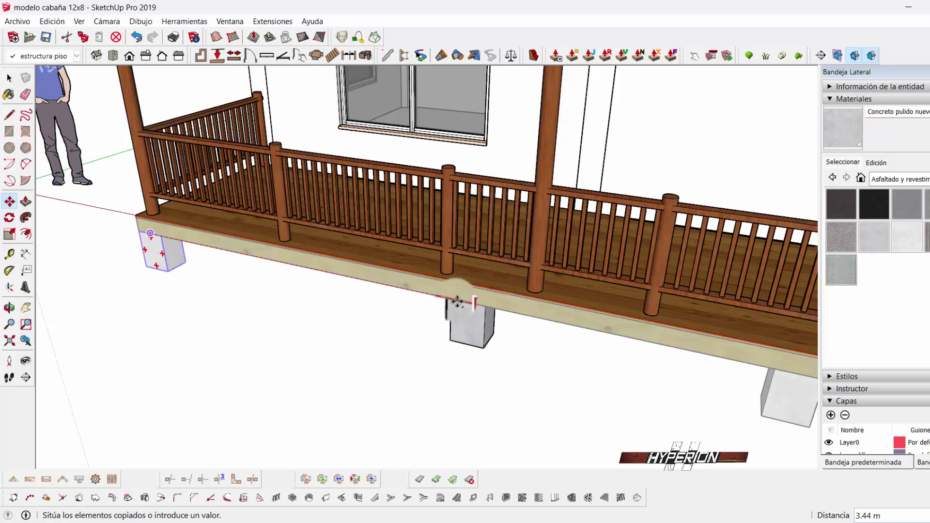
{"action": "left_click", "coordinate": [410, 289]}
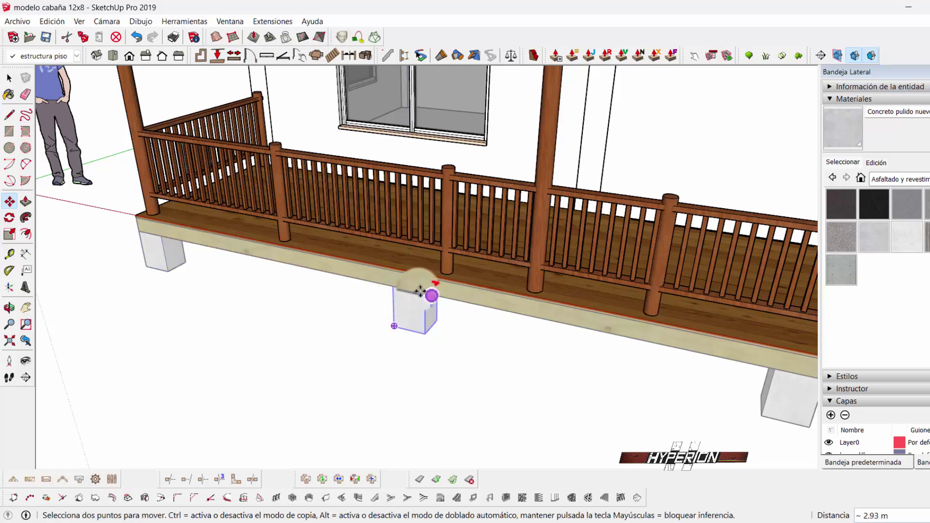
Copy another pier block further along under the deck, then view the whole cabin
{"action": "left_click", "coordinate": [395, 285]}
{"action": "scroll", "coordinate": [402, 286], "scroll_direction": "down", "scroll_amount": 3}
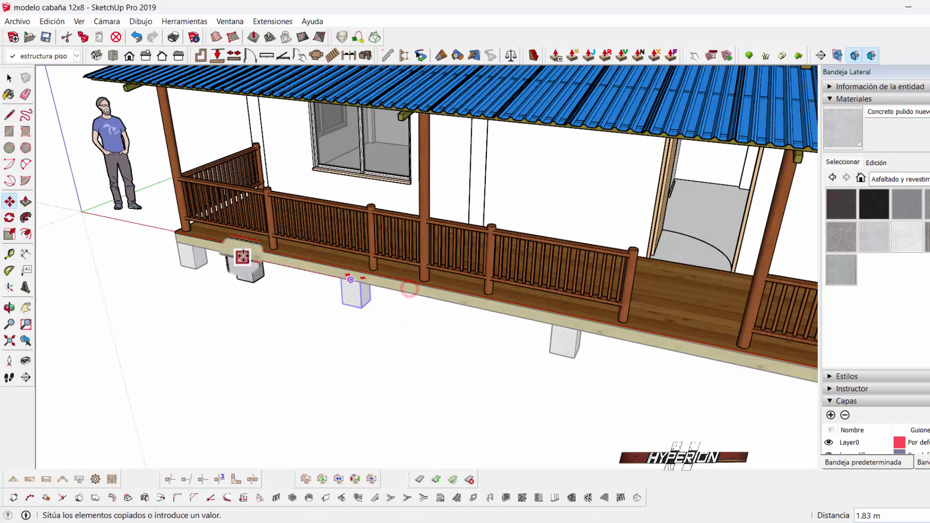
{"action": "scroll", "coordinate": [271, 271], "scroll_direction": "down", "scroll_amount": 2}
{"action": "scroll", "coordinate": [486, 315], "scroll_direction": "up", "scroll_amount": 2}
{"action": "scroll", "coordinate": [518, 314], "scroll_direction": "up", "scroll_amount": 1}
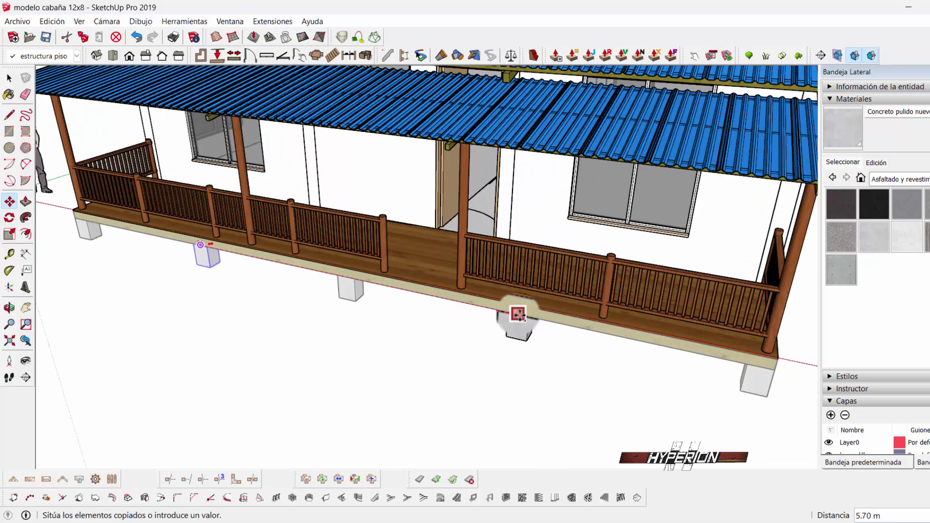
{"action": "left_click", "coordinate": [528, 314]}
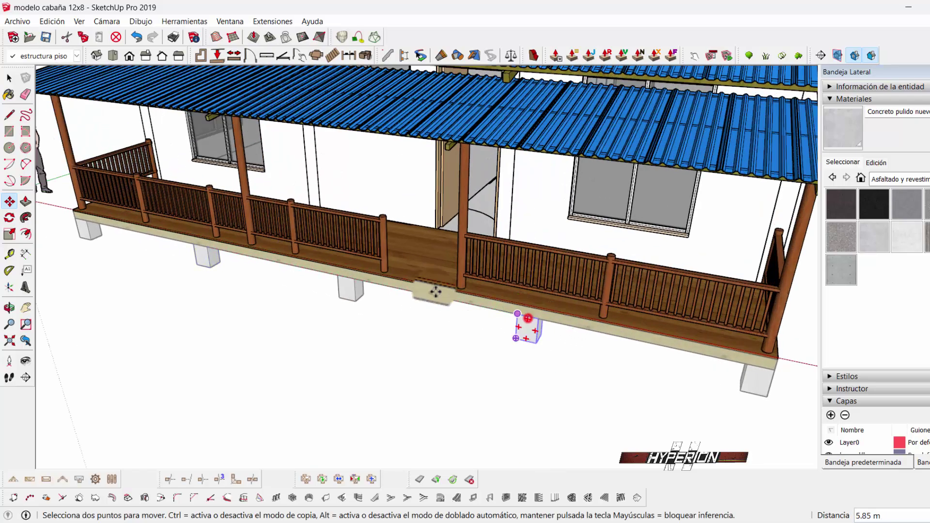
{"action": "scroll", "coordinate": [489, 315], "scroll_direction": "down", "scroll_amount": 4}
{"action": "mouse_move", "coordinate": [490, 316]}
{"action": "middle_mouse_down"}
{"action": "mouse_move", "coordinate": [307, 270]}
{"action": "mouse_move", "coordinate": [237, 236]}
{"action": "middle_mouse_up"}
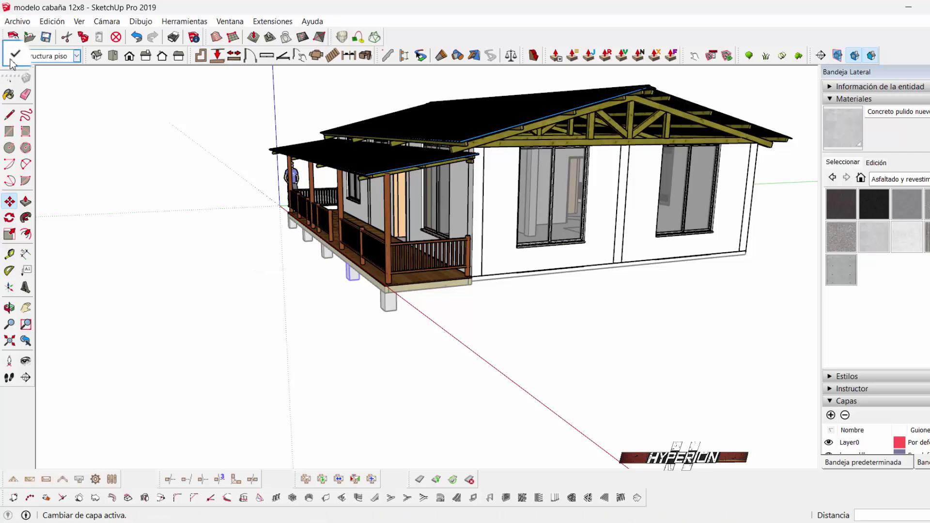
From a low ground-level view, group the selected pier blocks under the side deck
{"action": "left_click", "coordinate": [10, 78]}
{"action": "mouse_move", "coordinate": [339, 247]}
{"action": "middle_mouse_down"}
{"action": "mouse_move", "coordinate": [303, 227]}
{"action": "mouse_move", "coordinate": [337, 252]}
{"action": "middle_mouse_up"}
{"action": "scroll", "coordinate": [322, 242], "scroll_direction": "up", "scroll_amount": 2}
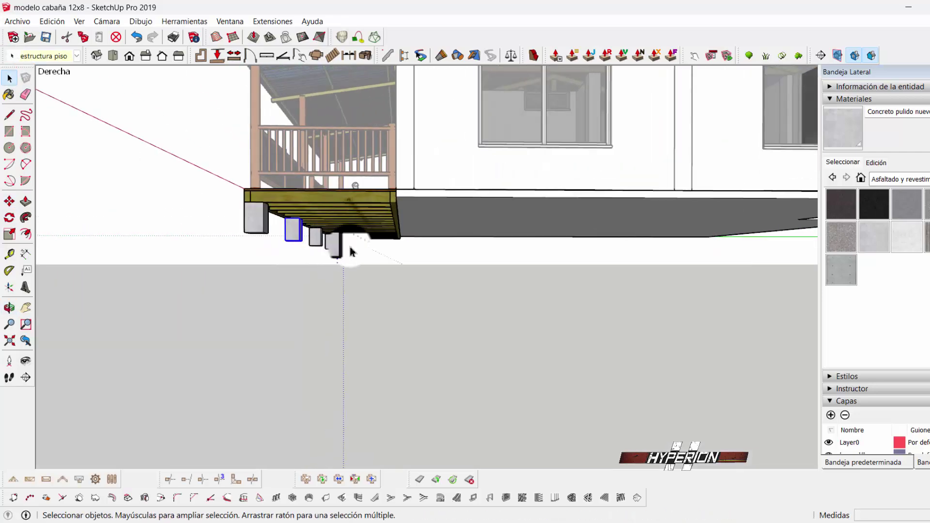
{"action": "scroll", "coordinate": [290, 234], "scroll_direction": "up", "scroll_amount": 2}
{"action": "right_click", "coordinate": [293, 236]}
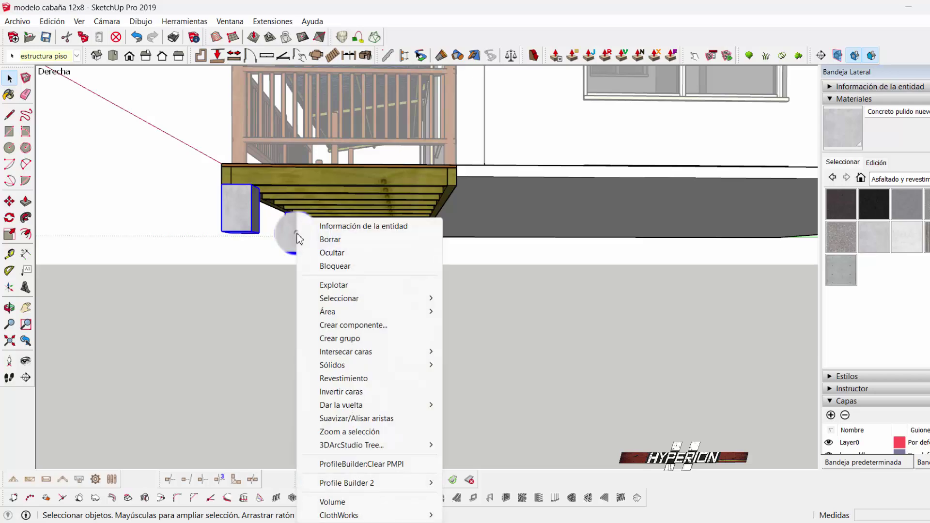
{"action": "left_click", "coordinate": [350, 337]}
Ctrl-copy the pier group to the deck's far end and orbit to a corner view
{"action": "scroll", "coordinate": [254, 152], "scroll_direction": "up", "scroll_amount": 2}
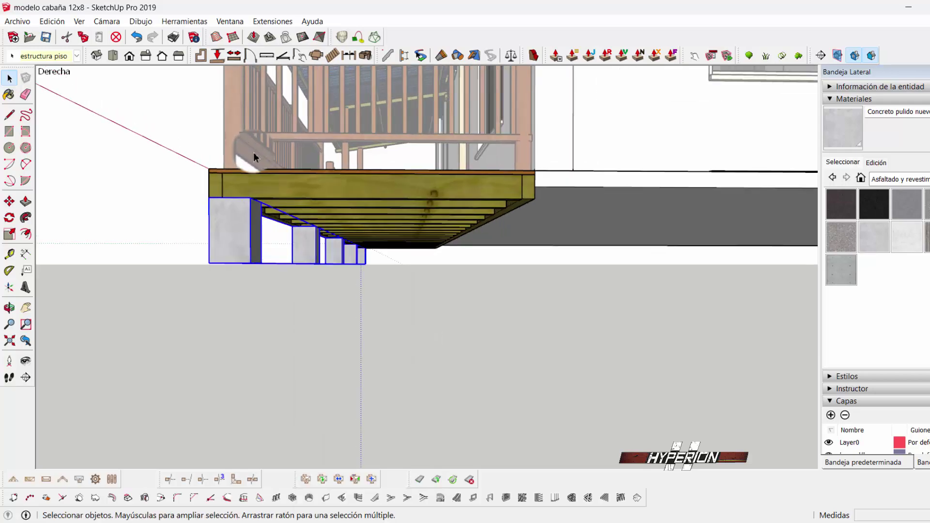
{"action": "left_click", "coordinate": [9, 202]}
{"action": "scroll", "coordinate": [270, 208], "scroll_direction": "up", "scroll_amount": 1}
{"action": "scroll", "coordinate": [244, 195], "scroll_direction": "up", "scroll_amount": 1}
{"action": "left_click", "coordinate": [236, 192]}
{"action": "key", "text": "ctrl"}
{"action": "scroll", "coordinate": [170, 201], "scroll_direction": "down", "scroll_amount": 1}
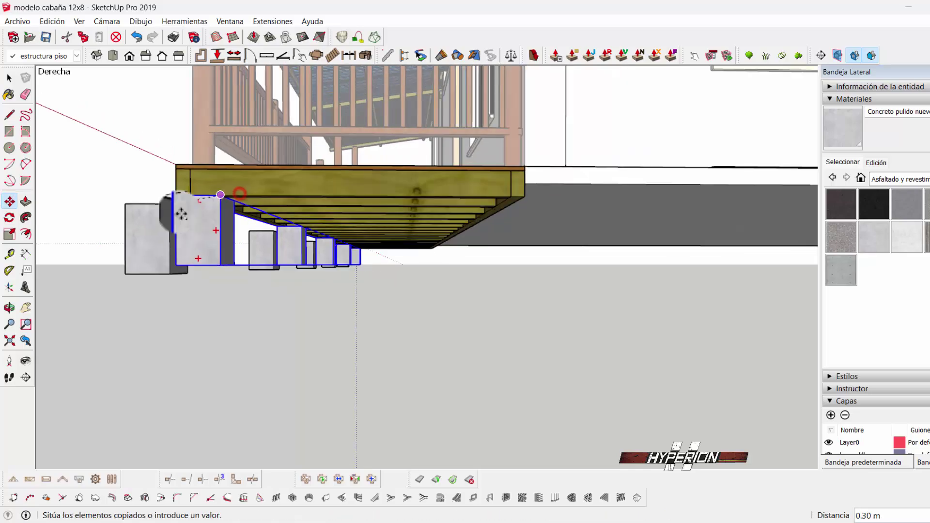
{"action": "scroll", "coordinate": [169, 201], "scroll_direction": "down", "scroll_amount": 1}
{"action": "left_click", "coordinate": [478, 198]}
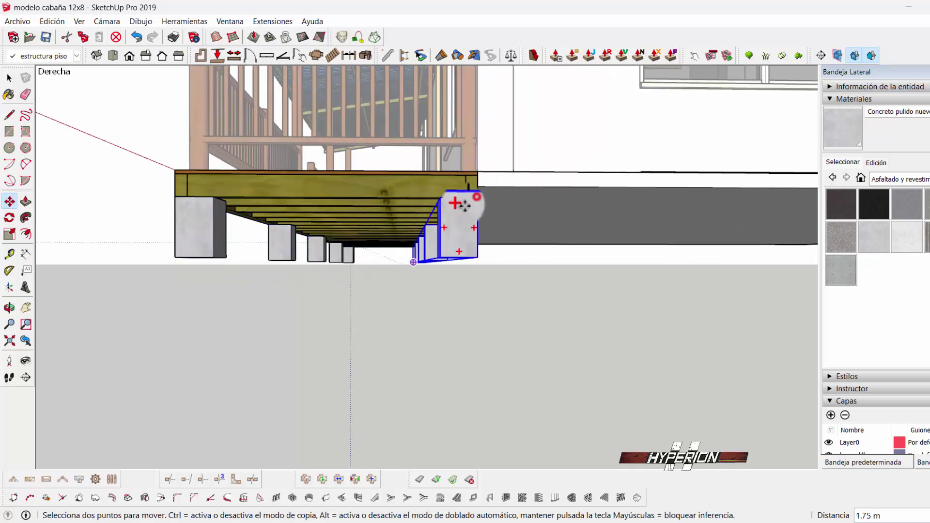
{"action": "scroll", "coordinate": [478, 197], "scroll_direction": "down", "scroll_amount": 3}
{"action": "middle_click_drag", "start_coordinate": [343, 249], "coordinate": [653, 315]}
{"action": "scroll", "coordinate": [509, 297], "scroll_direction": "down", "scroll_amount": 3}
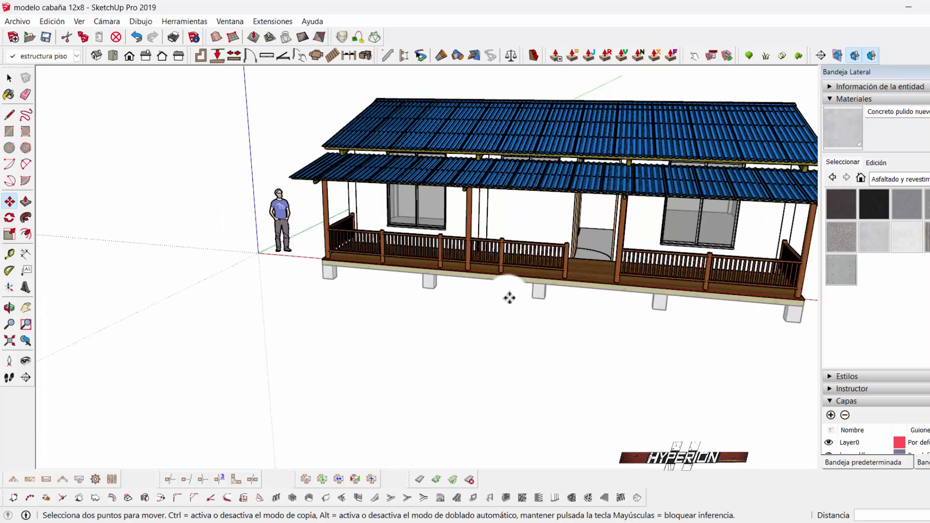
{"action": "mouse_move", "coordinate": [508, 297]}
{"action": "middle_mouse_down"}
{"action": "mouse_move", "coordinate": [597, 284]}
{"action": "mouse_move", "coordinate": [512, 268]}
{"action": "middle_mouse_up"}
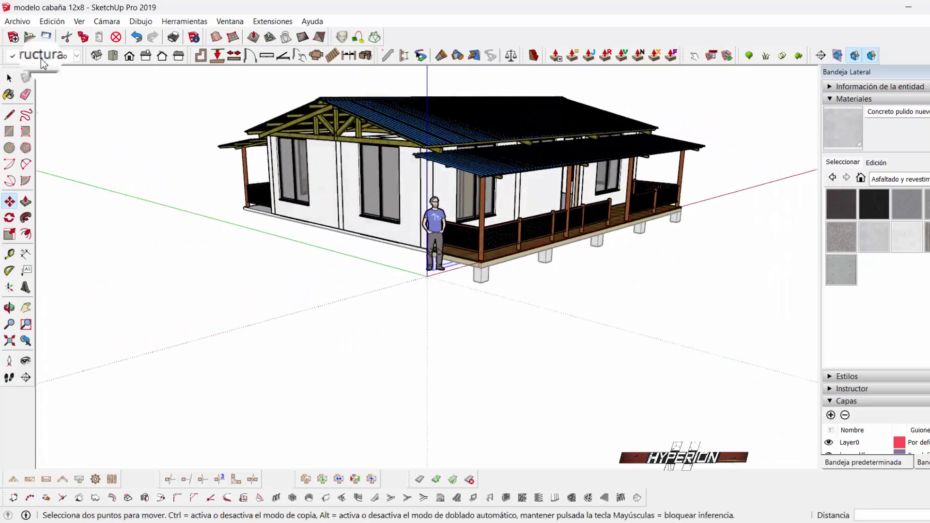
Group the selected pier blocks under the side deck with Crear grupo
{"action": "left_click", "coordinate": [10, 77]}
{"action": "scroll", "coordinate": [535, 291], "scroll_direction": "up", "scroll_amount": 2}
{"action": "scroll", "coordinate": [454, 274], "scroll_direction": "up", "scroll_amount": 2}
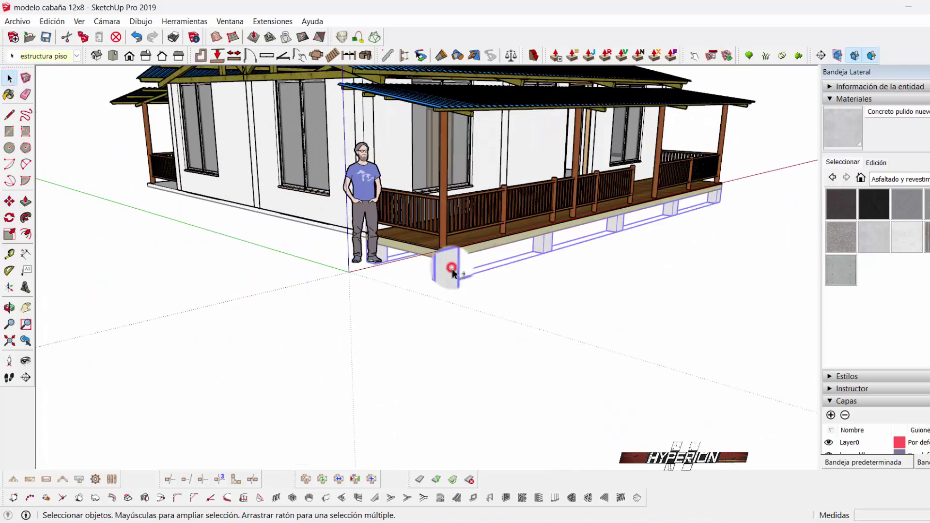
{"action": "right_click", "coordinate": [452, 273]}
{"action": "left_click", "coordinate": [501, 121]}
Draw a reference line along the cabin's wall base from the porch corner
{"action": "mouse_move", "coordinate": [484, 252]}
{"action": "middle_mouse_down"}
{"action": "mouse_move", "coordinate": [322, 209]}
{"action": "mouse_move", "coordinate": [337, 312]}
{"action": "middle_mouse_up"}
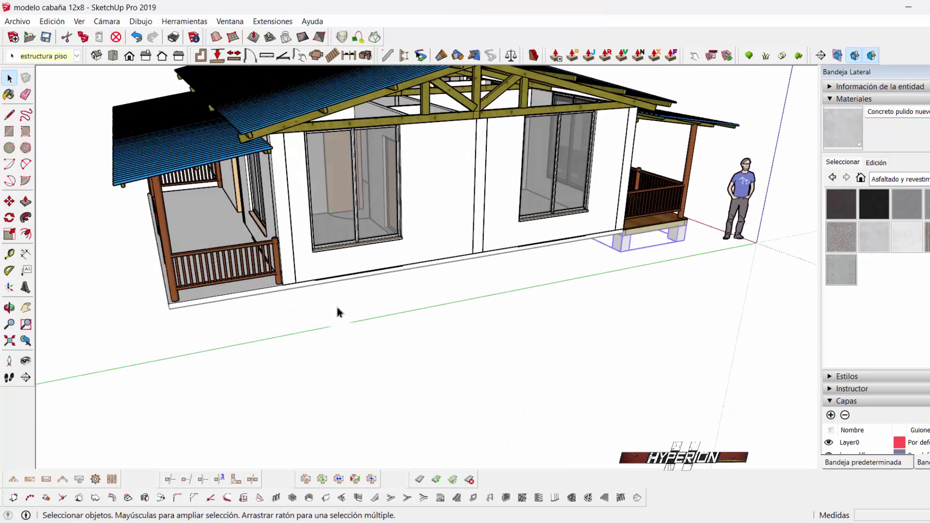
{"action": "scroll", "coordinate": [197, 312], "scroll_direction": "up", "scroll_amount": 3}
{"action": "scroll", "coordinate": [111, 213], "scroll_direction": "up", "scroll_amount": 1}
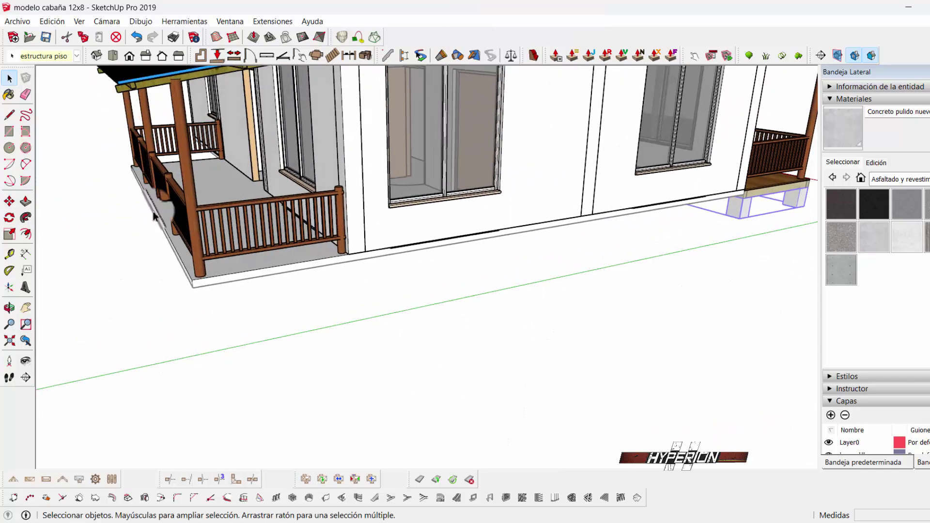
{"action": "left_click", "coordinate": [11, 115]}
{"action": "scroll", "coordinate": [351, 243], "scroll_direction": "up", "scroll_amount": 2}
{"action": "left_click", "coordinate": [340, 245]}
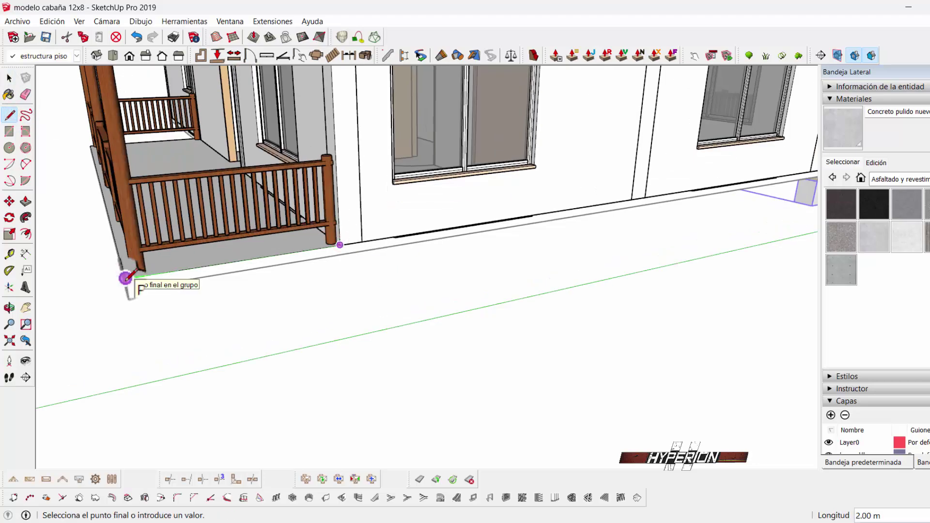
{"action": "scroll", "coordinate": [122, 278], "scroll_direction": "down", "scroll_amount": 3}
{"action": "key", "text": "Escape"}
{"action": "scroll", "coordinate": [513, 218], "scroll_direction": "down", "scroll_amount": 2}
{"action": "scroll", "coordinate": [431, 245], "scroll_direction": "up", "scroll_amount": 2}
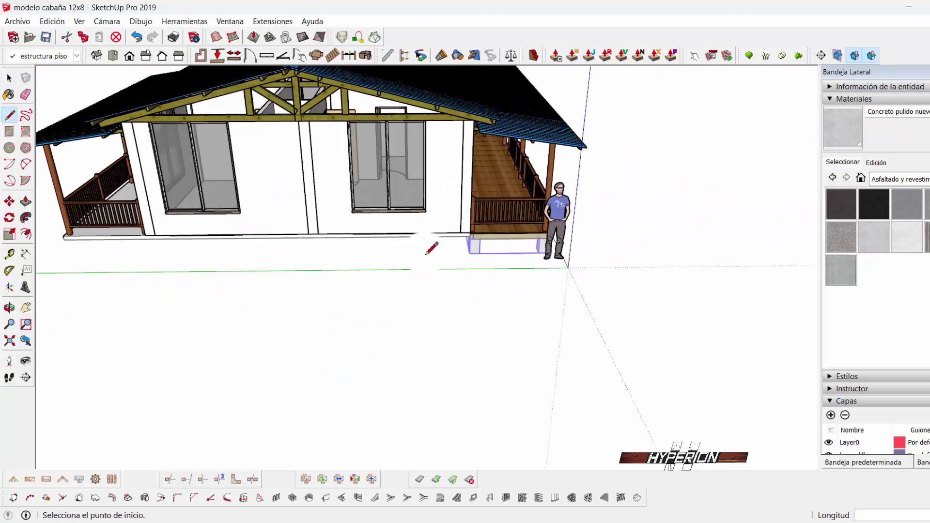
{"action": "scroll", "coordinate": [462, 227], "scroll_direction": "up", "scroll_amount": 3}
{"action": "scroll", "coordinate": [463, 227], "scroll_direction": "up", "scroll_amount": 2}
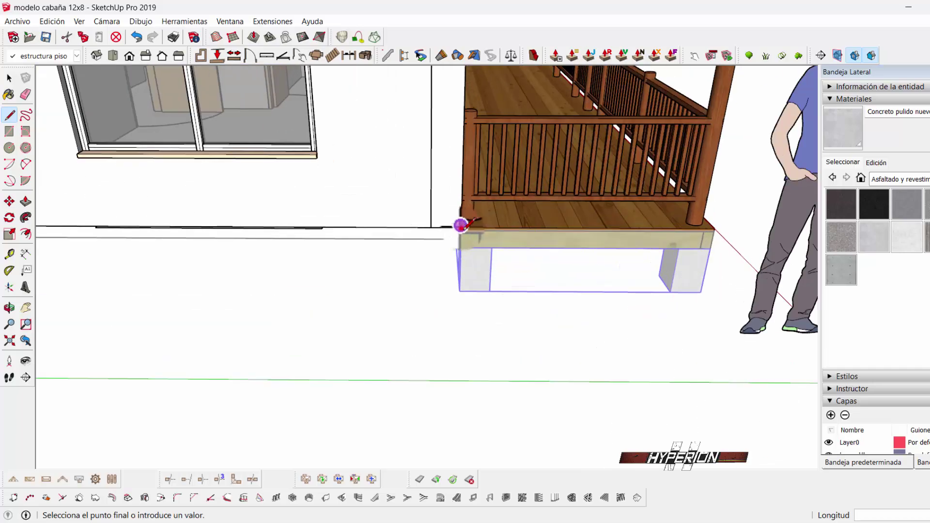
{"action": "left_click", "coordinate": [710, 226]}
{"action": "scroll", "coordinate": [726, 233], "scroll_direction": "down", "scroll_amount": 3}
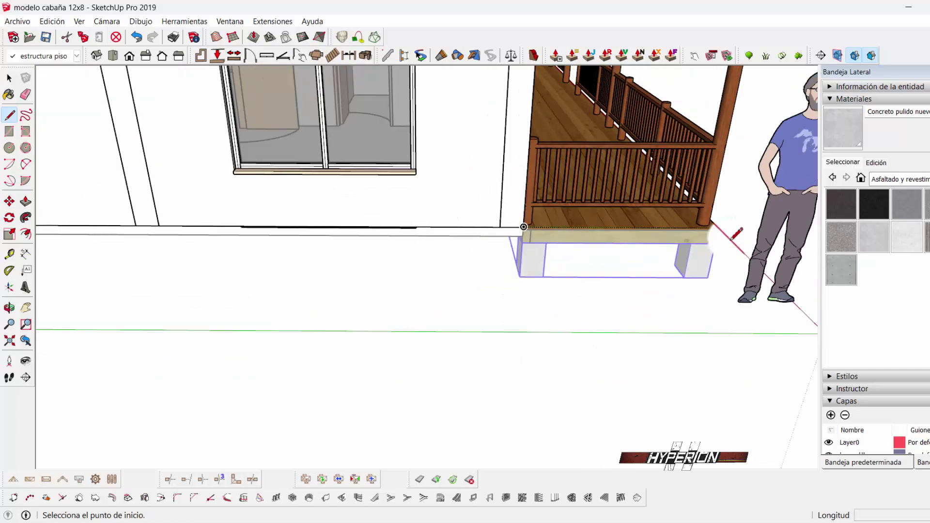
{"action": "middle_click_drag", "start_coordinate": [731, 235], "coordinate": [44, 64]}
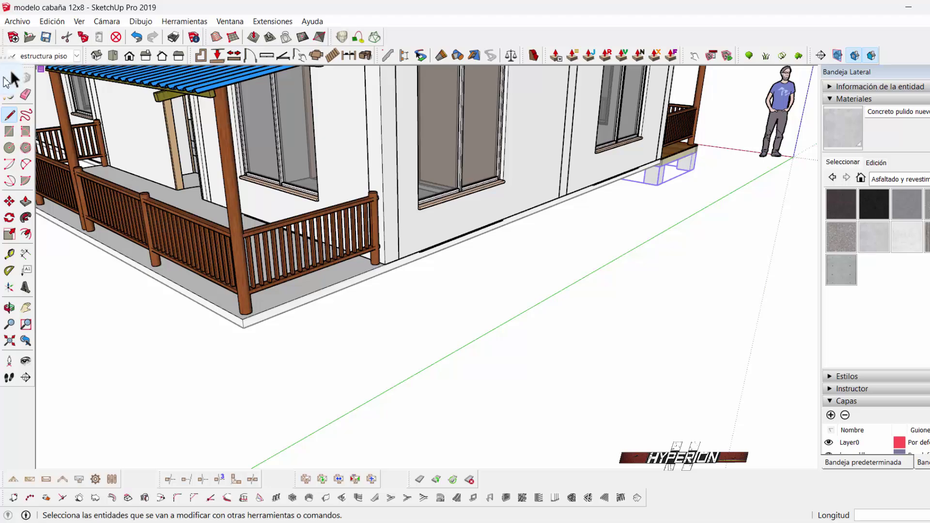
{"action": "left_click", "coordinate": [9, 77]}
{"action": "scroll", "coordinate": [189, 318], "scroll_direction": "up", "scroll_amount": 3}
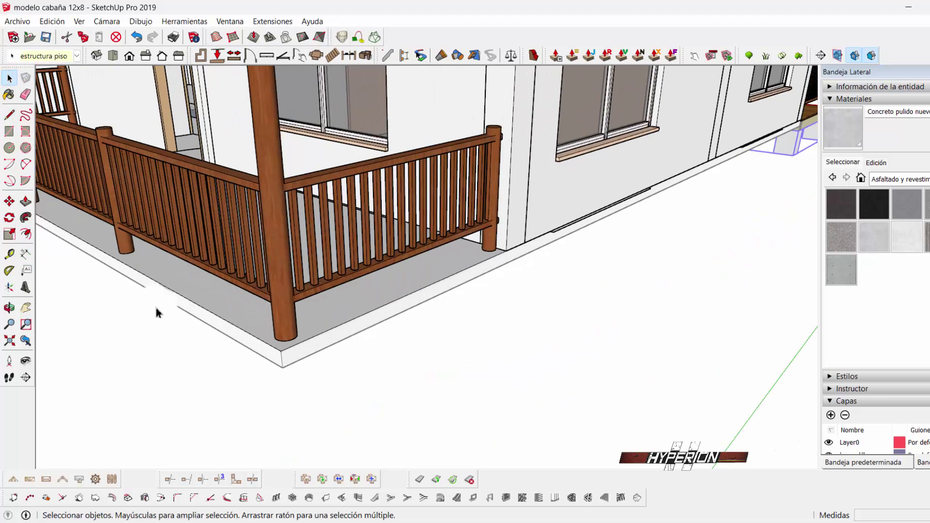
Inside the floor slab group, push the porch-corner side face 2.00 m inward
{"action": "double_click", "coordinate": [196, 317]}
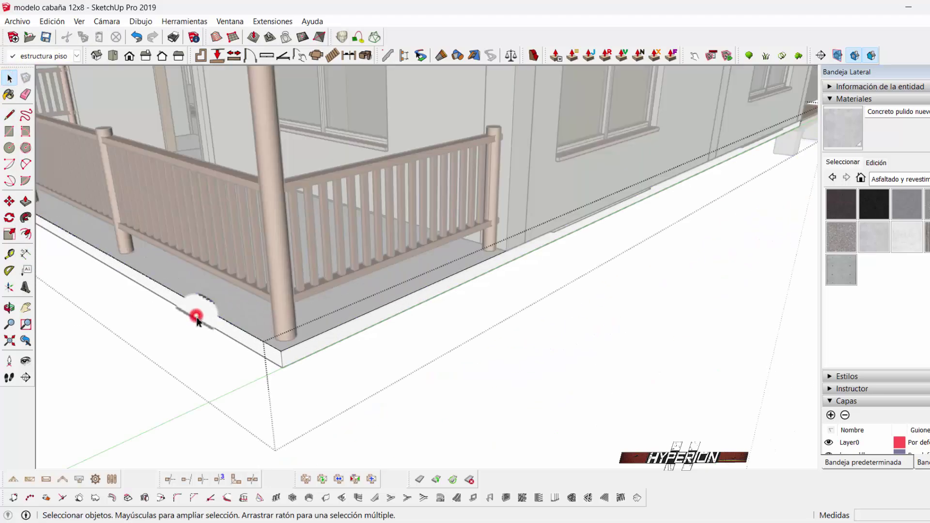
{"action": "left_click", "coordinate": [25, 202]}
{"action": "left_click_drag", "start_coordinate": [232, 343], "coordinate": [502, 254]}
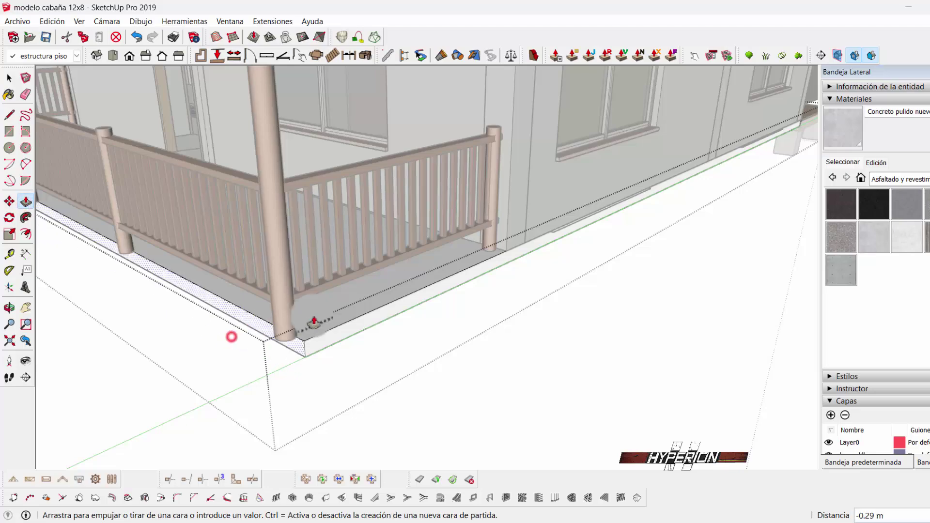
{"action": "left_click", "coordinate": [502, 252]}
{"action": "key", "text": "space"}
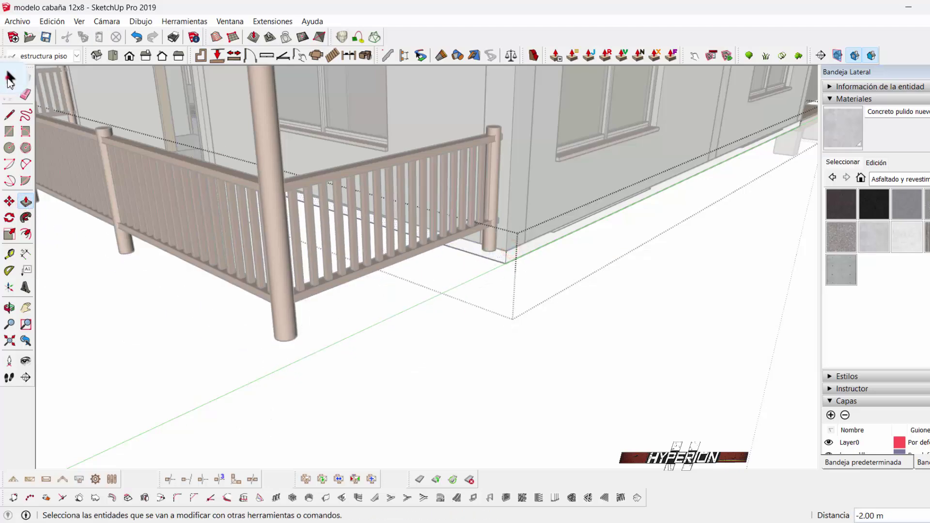
{"action": "scroll", "coordinate": [395, 364], "scroll_direction": "down", "scroll_amount": 3}
{"action": "scroll", "coordinate": [286, 343], "scroll_direction": "down", "scroll_amount": 3}
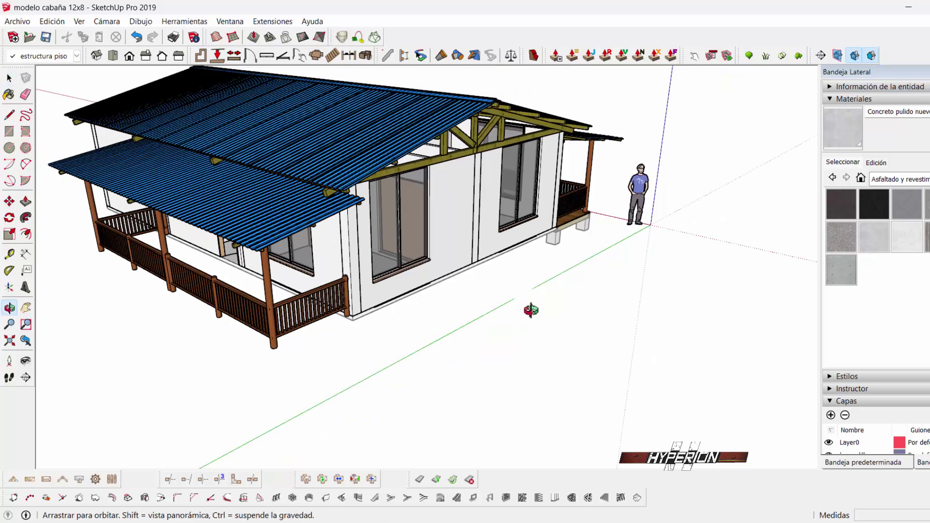
{"action": "middle_click_drag", "start_coordinate": [529, 312], "coordinate": [563, 237]}
{"action": "scroll", "coordinate": [563, 237], "scroll_direction": "up", "scroll_amount": 3}
{"action": "scroll", "coordinate": [583, 255], "scroll_direction": "up", "scroll_amount": 2}
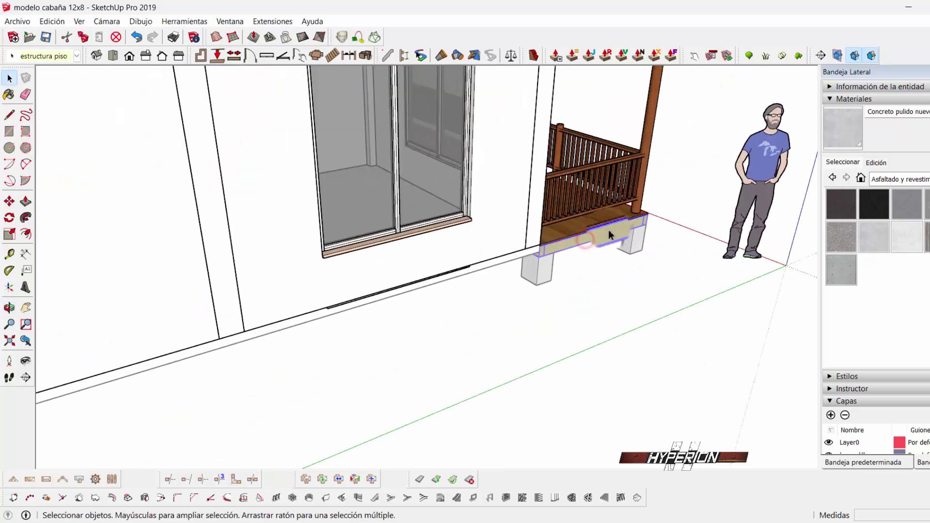
{"action": "scroll", "coordinate": [610, 227], "scroll_direction": "up", "scroll_amount": 2}
{"action": "scroll", "coordinate": [613, 223], "scroll_direction": "up", "scroll_amount": 3}
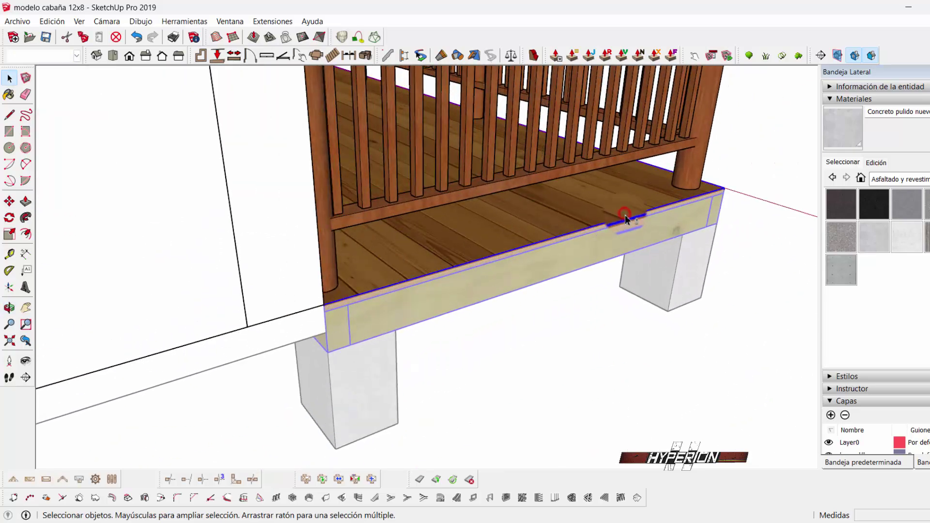
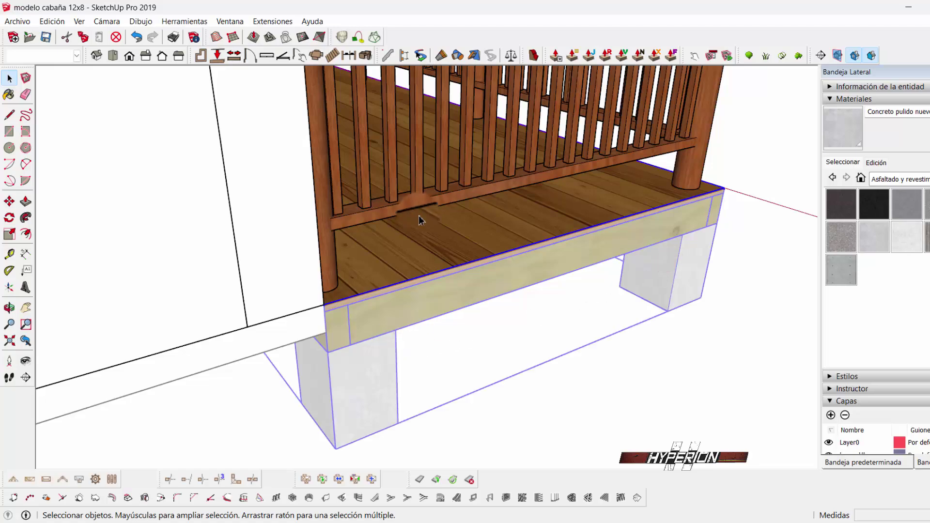
Start copying the beam-and-pier floor structure, picking its slab corner as the base point
{"action": "left_click", "coordinate": [12, 202]}
{"action": "scroll", "coordinate": [726, 183], "scroll_direction": "up", "scroll_amount": 2}
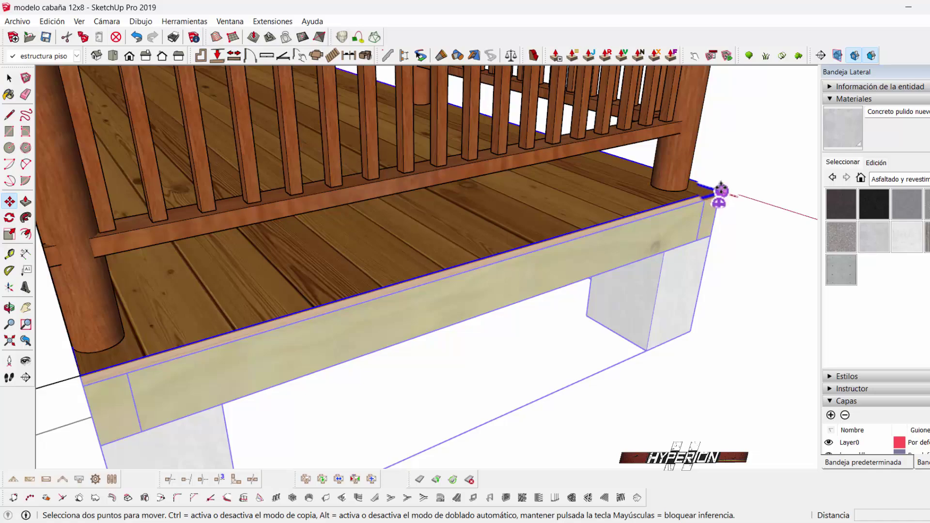
{"action": "left_click", "coordinate": [721, 190]}
{"action": "scroll", "coordinate": [718, 186], "scroll_direction": "down", "scroll_amount": 1}
{"action": "key", "text": "ctrl"}
{"action": "scroll", "coordinate": [718, 184], "scroll_direction": "down", "scroll_amount": 2}
{"action": "scroll", "coordinate": [741, 191], "scroll_direction": "down", "scroll_amount": 3}
{"action": "scroll", "coordinate": [770, 189], "scroll_direction": "down", "scroll_amount": 3}
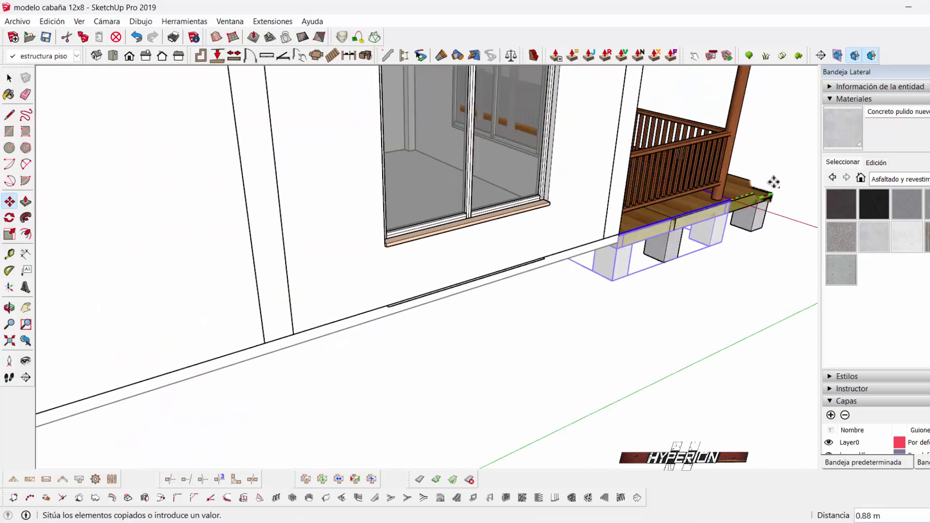
{"action": "scroll", "coordinate": [773, 182], "scroll_direction": "down", "scroll_amount": 3}
Drop the floor-structure copy at the left porch corner so it spans the porch
{"action": "middle_click_drag", "start_coordinate": [533, 267], "coordinate": [250, 349]}
{"action": "scroll", "coordinate": [290, 339], "scroll_direction": "up", "scroll_amount": 3}
{"action": "scroll", "coordinate": [378, 300], "scroll_direction": "up", "scroll_amount": 2}
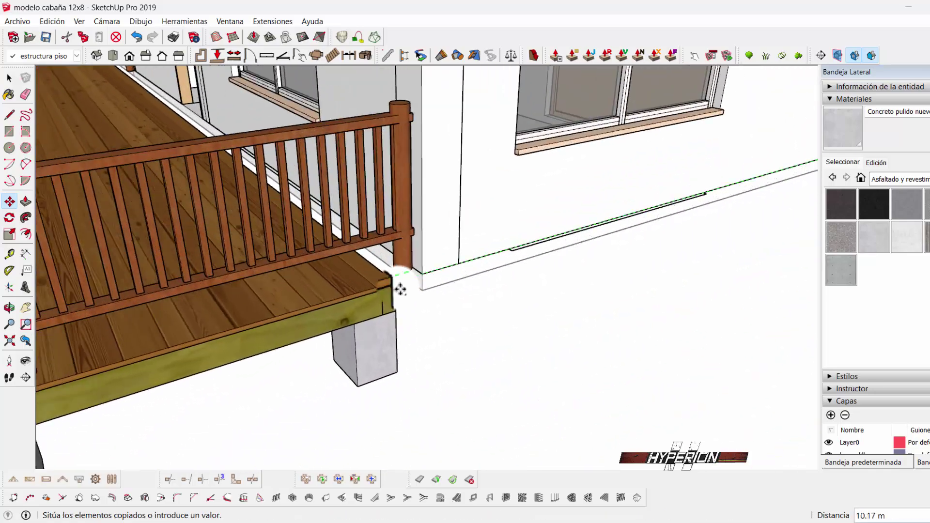
{"action": "left_click", "coordinate": [427, 268]}
{"action": "scroll", "coordinate": [484, 247], "scroll_direction": "down", "scroll_amount": 2}
{"action": "scroll", "coordinate": [397, 255], "scroll_direction": "down", "scroll_amount": 1}
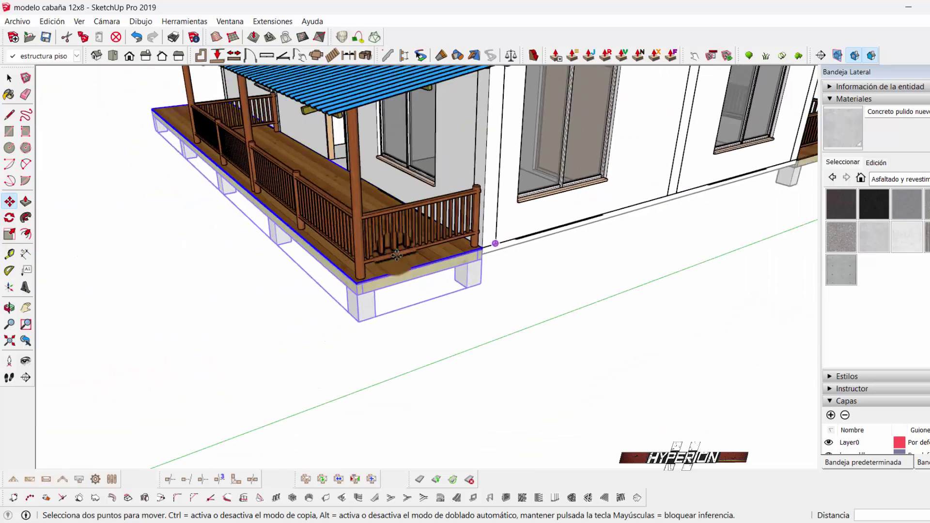
{"action": "mouse_move", "coordinate": [396, 255]}
{"action": "middle_mouse_down"}
{"action": "mouse_move", "coordinate": [490, 262]}
{"action": "mouse_move", "coordinate": [461, 266]}
{"action": "mouse_move", "coordinate": [577, 254]}
{"action": "mouse_move", "coordinate": [478, 287]}
{"action": "middle_mouse_up"}
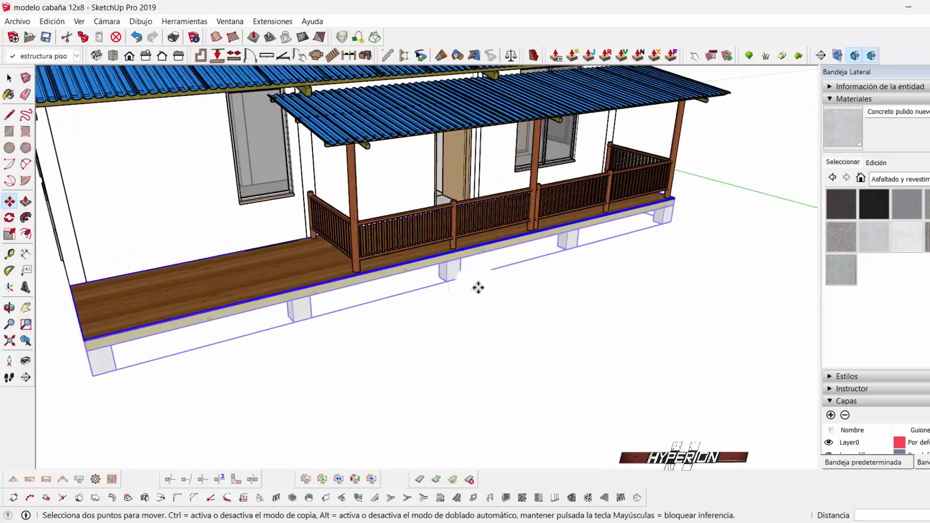
{"action": "scroll", "coordinate": [478, 288], "scroll_direction": "up", "scroll_amount": 1}
{"action": "key", "text": "space"}
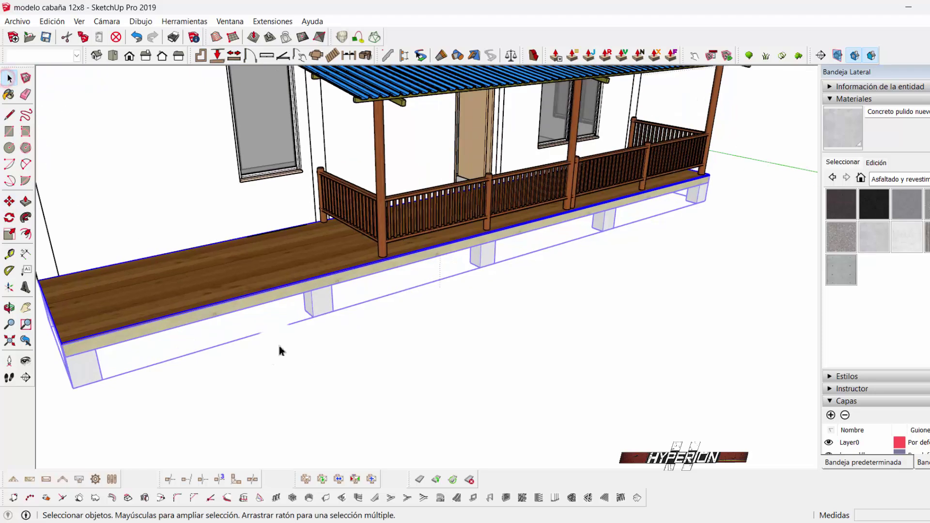
{"action": "scroll", "coordinate": [306, 314], "scroll_direction": "down", "scroll_amount": 2}
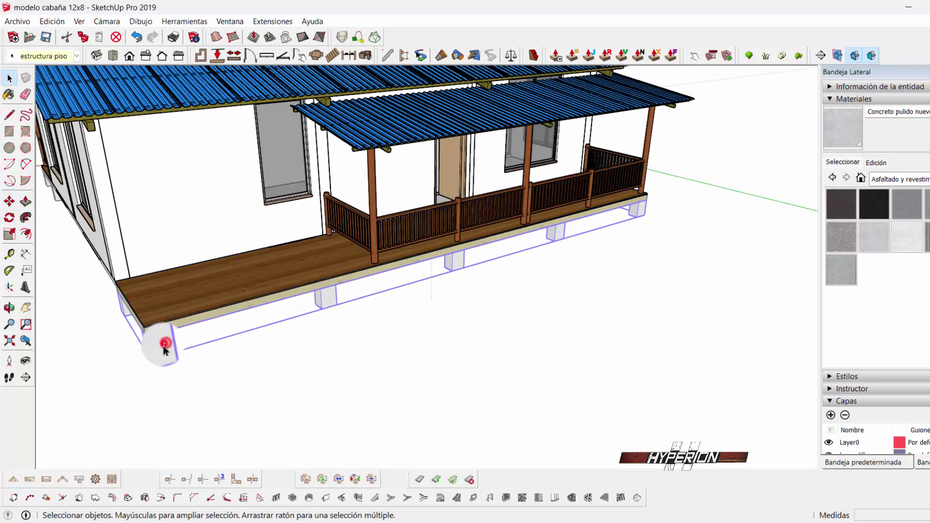
{"action": "key", "text": "x"}
{"action": "mouse_move", "coordinate": [242, 347]}
{"action": "middle_mouse_down"}
{"action": "mouse_move", "coordinate": [179, 251]}
{"action": "mouse_move", "coordinate": [244, 209]}
{"action": "middle_mouse_up"}
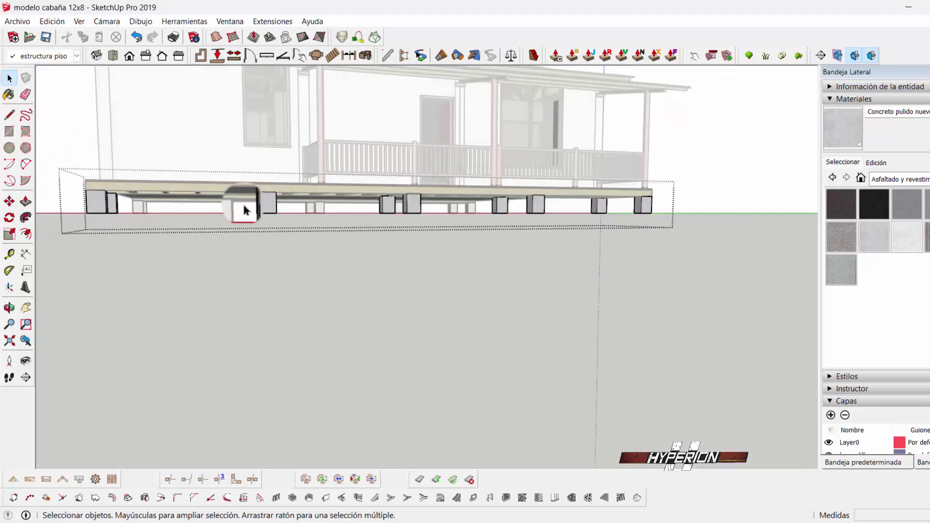
{"action": "left_click_drag", "start_coordinate": [94, 259], "coordinate": [90, 259]}
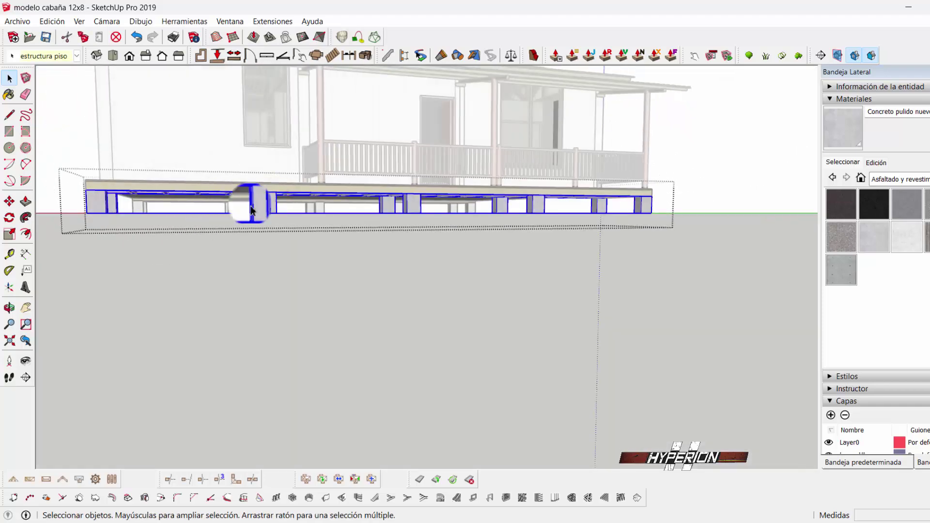
{"action": "left_click", "coordinate": [265, 210]}
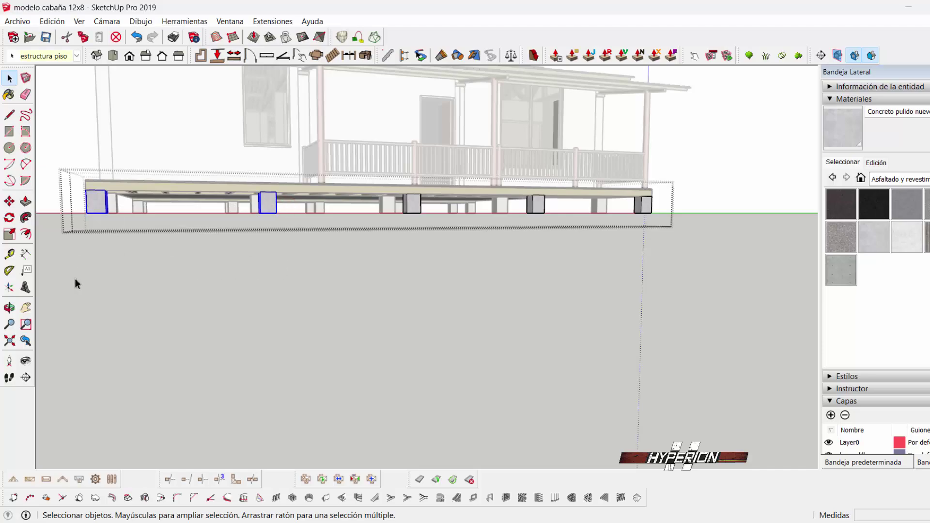
{"action": "left_click", "coordinate": [154, 283]}
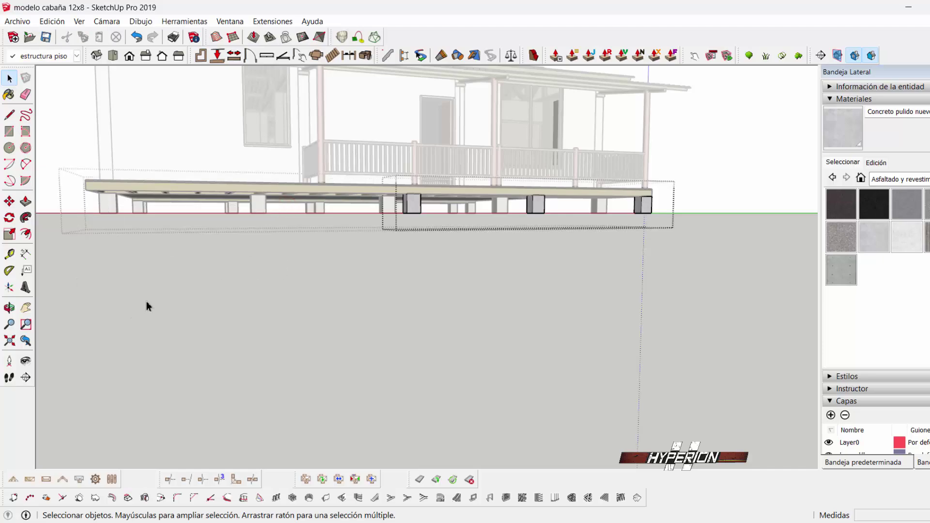
{"action": "left_click", "coordinate": [282, 205]}
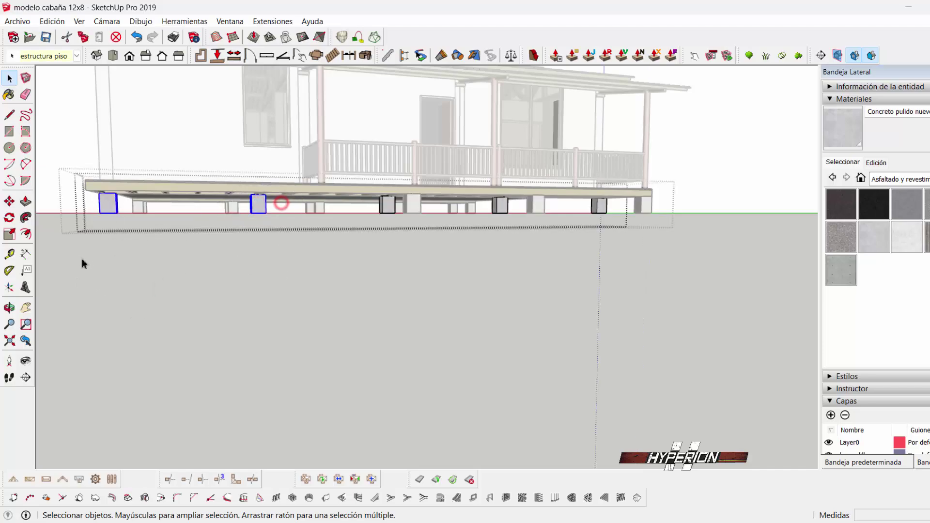
{"action": "left_click", "coordinate": [129, 305]}
{"action": "middle_click_drag", "start_coordinate": [208, 233], "coordinate": [363, 295]}
Open the porch deck group for editing
{"action": "scroll", "coordinate": [345, 337], "scroll_direction": "up", "scroll_amount": 5}
{"action": "left_click", "coordinate": [344, 336]}
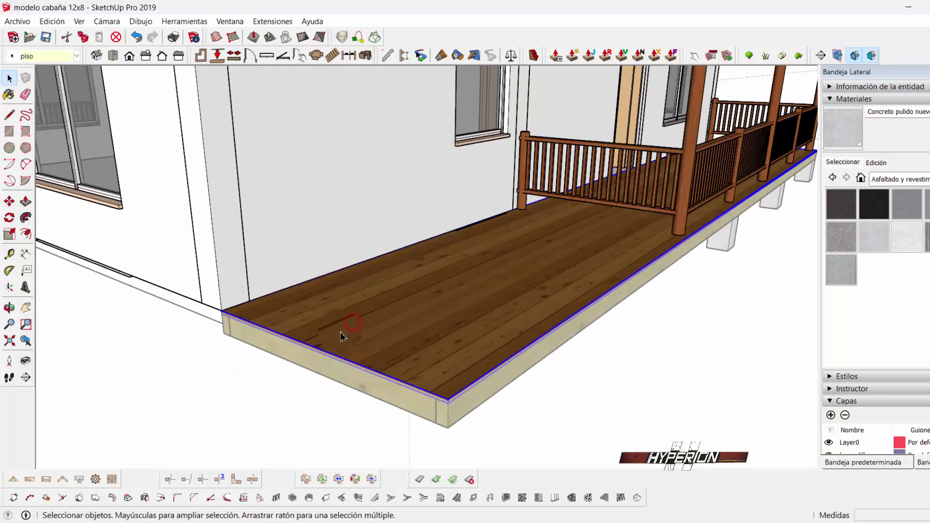
{"action": "double_click", "coordinate": [372, 308]}
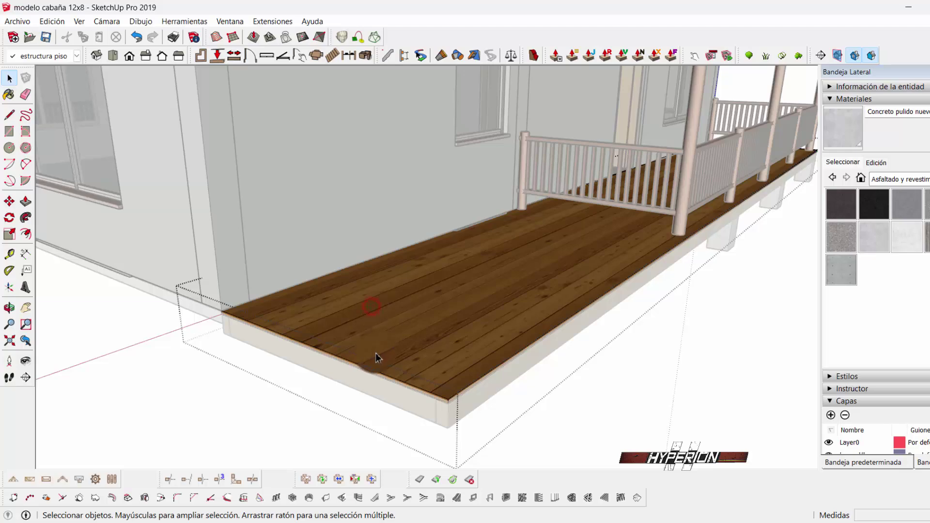
{"action": "scroll", "coordinate": [376, 356], "scroll_direction": "up", "scroll_amount": 2}
Push the deck floor surface back 4.00 m and orbit low to see the joists
{"action": "left_click", "coordinate": [26, 203]}
{"action": "scroll", "coordinate": [252, 339], "scroll_direction": "up", "scroll_amount": 2}
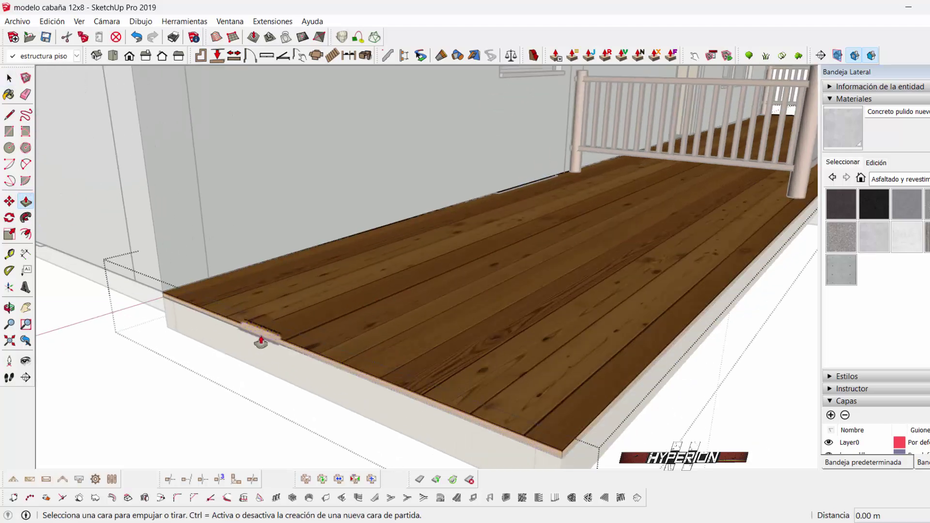
{"action": "left_click", "coordinate": [263, 341]}
{"action": "scroll", "coordinate": [262, 335], "scroll_direction": "down", "scroll_amount": 3}
{"action": "scroll", "coordinate": [272, 330], "scroll_direction": "down", "scroll_amount": 3}
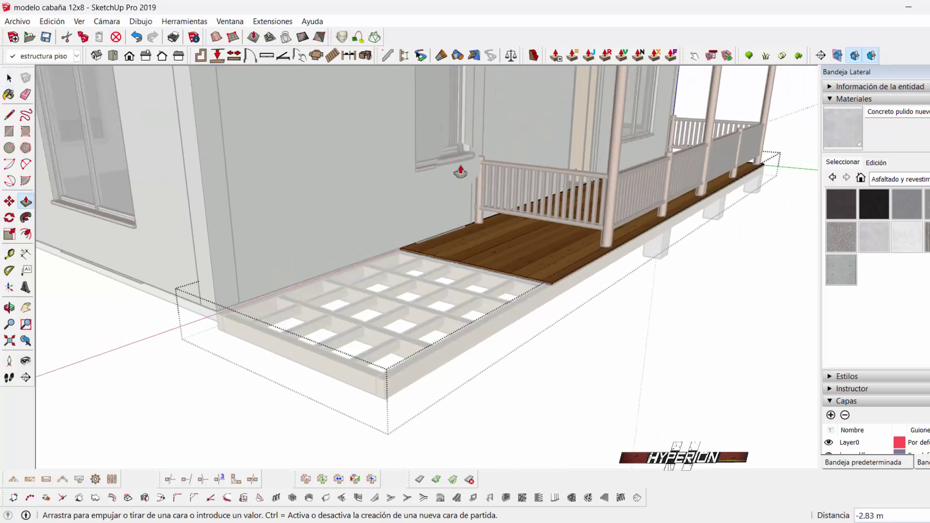
{"action": "scroll", "coordinate": [472, 189], "scroll_direction": "up", "scroll_amount": 1}
{"action": "left_click", "coordinate": [472, 194]}
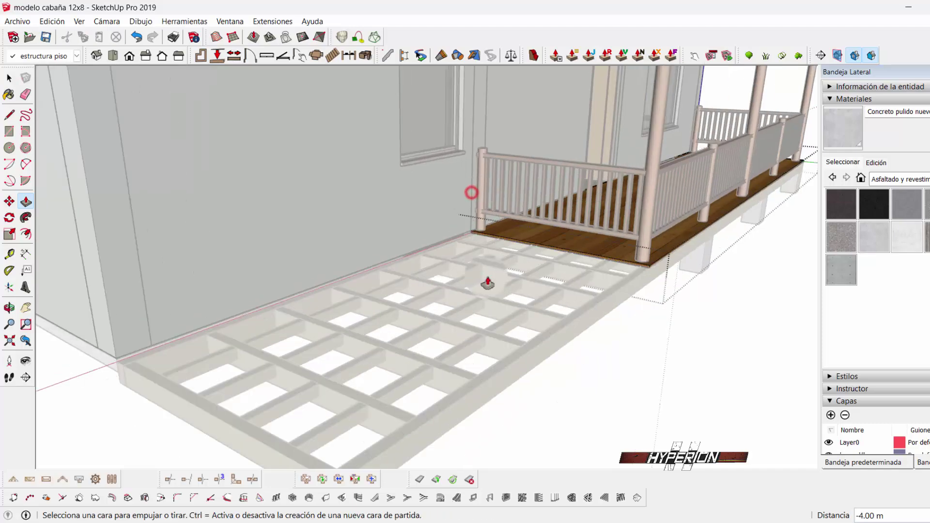
{"action": "middle_click_drag", "start_coordinate": [481, 276], "coordinate": [440, 282]}
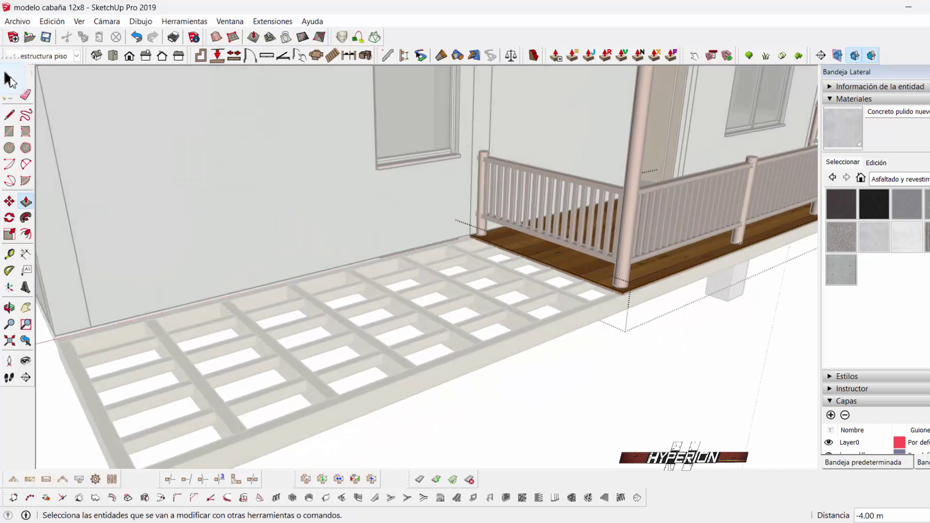
{"action": "mouse_move", "coordinate": [363, 182]}
{"action": "middle_mouse_down"}
{"action": "mouse_move", "coordinate": [510, 208]}
{"action": "mouse_move", "coordinate": [476, 115]}
{"action": "middle_mouse_up"}
Delete the short leftover joists under the deck's left end
{"action": "mouse_move", "coordinate": [486, 166]}
{"action": "middle_mouse_down"}
{"action": "mouse_move", "coordinate": [418, 154]}
{"action": "mouse_move", "coordinate": [401, 195]}
{"action": "middle_mouse_up"}
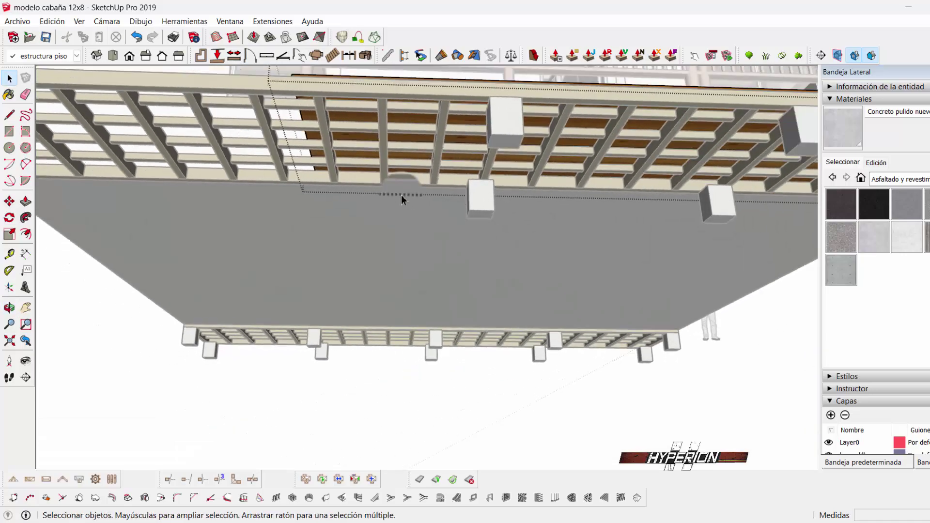
{"action": "scroll", "coordinate": [315, 100], "scroll_direction": "up", "scroll_amount": 3}
{"action": "scroll", "coordinate": [301, 176], "scroll_direction": "up", "scroll_amount": 3}
{"action": "scroll", "coordinate": [271, 151], "scroll_direction": "up", "scroll_amount": 2}
{"action": "scroll", "coordinate": [271, 151], "scroll_direction": "up", "scroll_amount": 1}
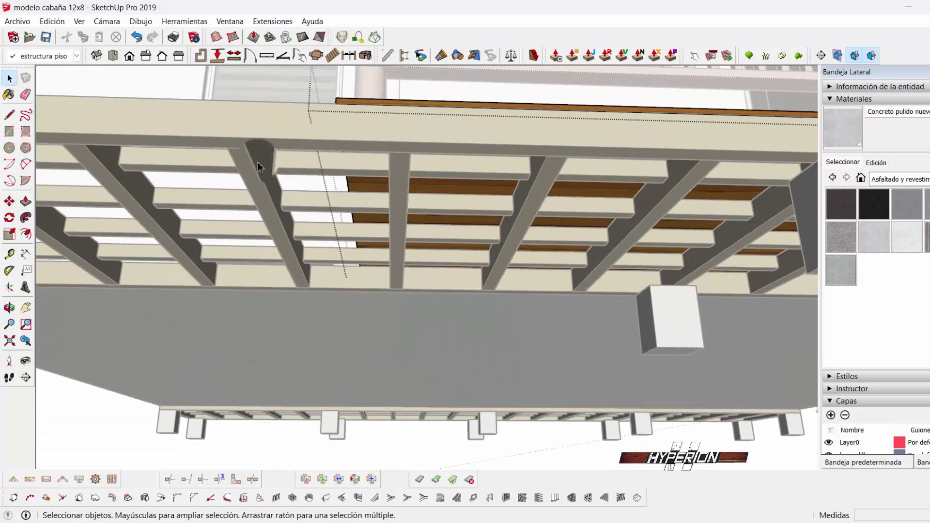
{"action": "middle_click_drag", "start_coordinate": [255, 153], "coordinate": [279, 173]}
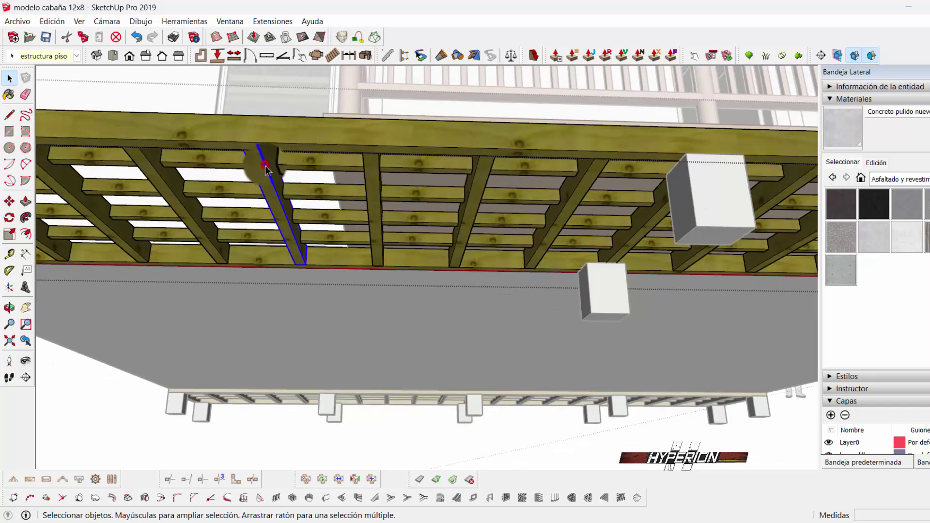
{"action": "scroll", "coordinate": [367, 173], "scroll_direction": "down", "scroll_amount": 2}
{"action": "middle_click_drag", "start_coordinate": [329, 202], "coordinate": [322, 183]}
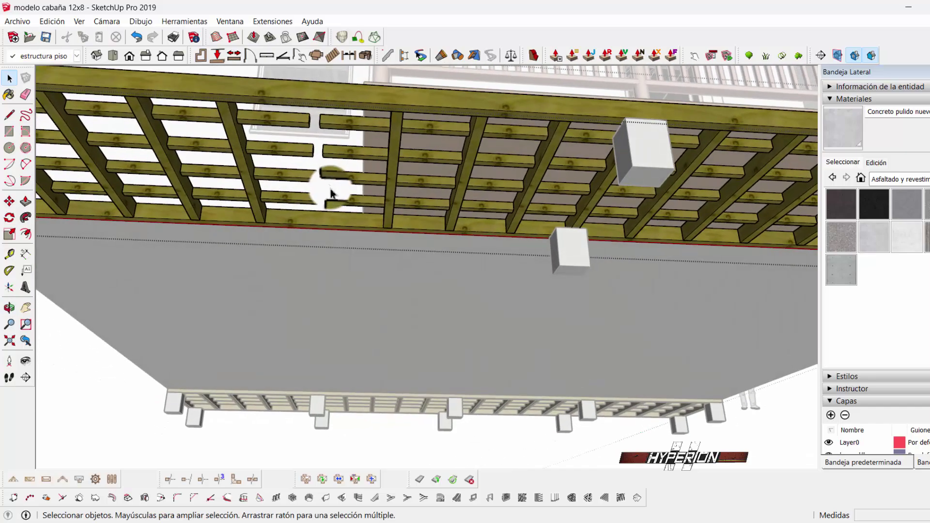
{"action": "scroll", "coordinate": [322, 190], "scroll_direction": "down", "scroll_amount": 2}
{"action": "scroll", "coordinate": [335, 154], "scroll_direction": "down", "scroll_amount": 1}
{"action": "left_click_drag", "start_coordinate": [341, 113], "coordinate": [147, 234]}
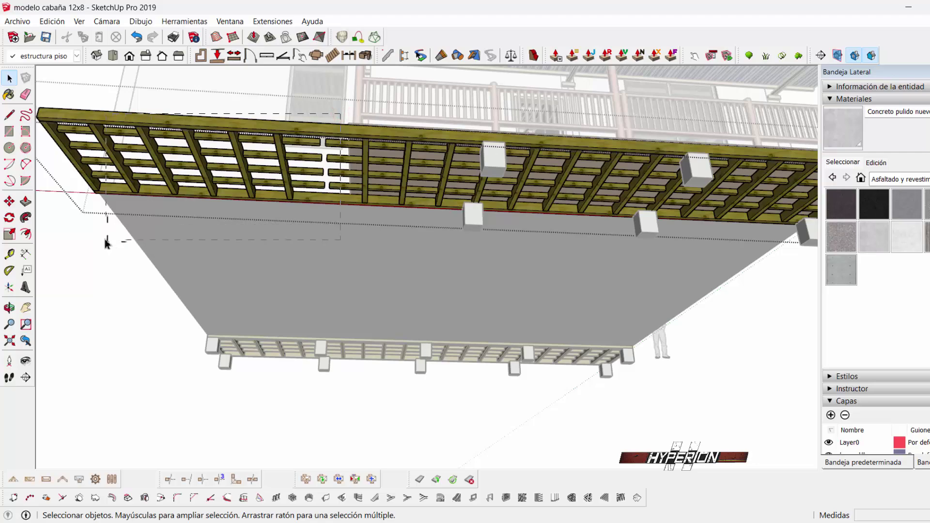
{"action": "left_click_drag", "start_coordinate": [105, 172], "coordinate": [104, 173]}
{"action": "middle_click_drag", "start_coordinate": [315, 143], "coordinate": [351, 150]}
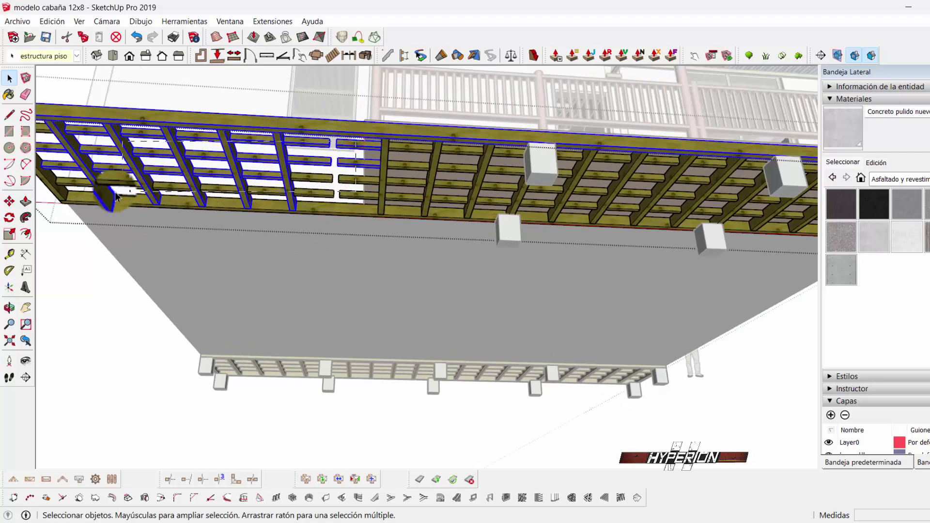
{"action": "left_click", "coordinate": [75, 194], "text": "shift"}
{"action": "key", "text": "Delete"}
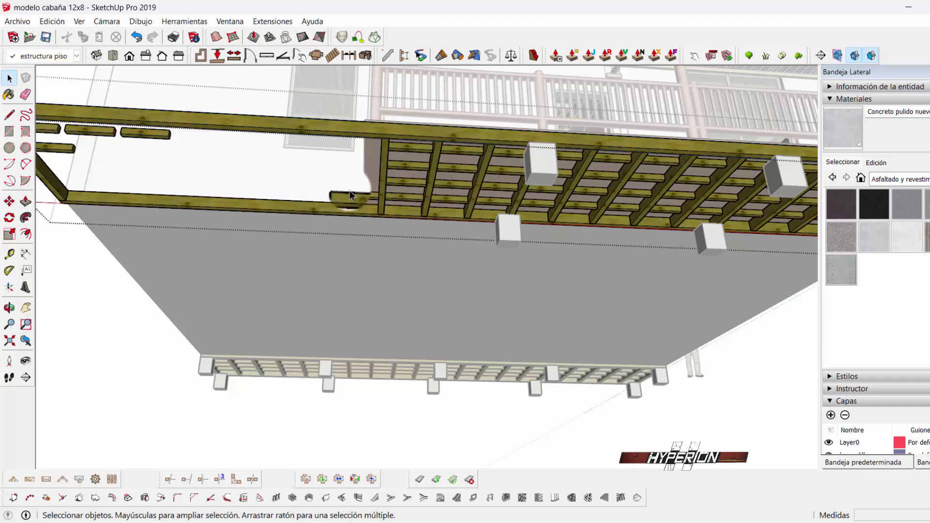
Delete the remaining small joist piece at the left corner and inspect the end joist
{"action": "mouse_move", "coordinate": [355, 190]}
{"action": "middle_mouse_down"}
{"action": "mouse_move", "coordinate": [120, 149]}
{"action": "mouse_move", "coordinate": [158, 140]}
{"action": "middle_mouse_up"}
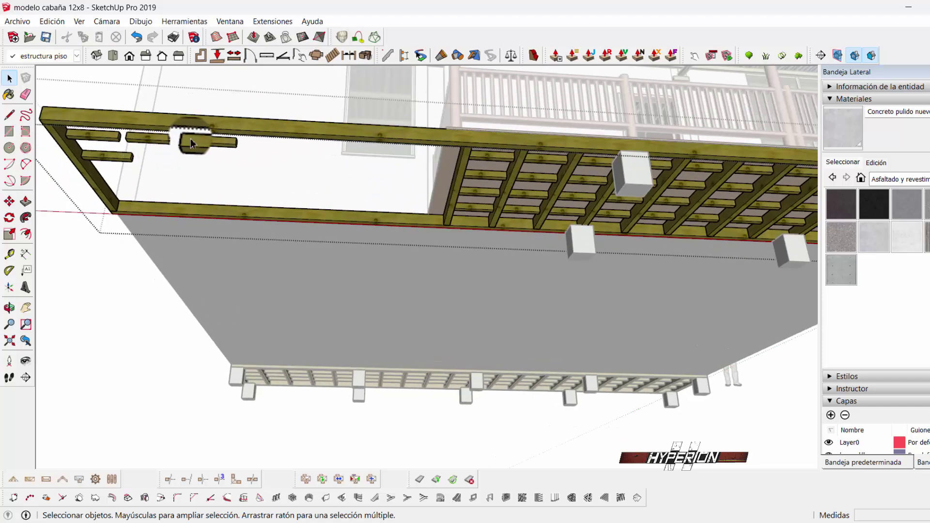
{"action": "left_click", "coordinate": [112, 155]}
{"action": "key", "text": "Delete"}
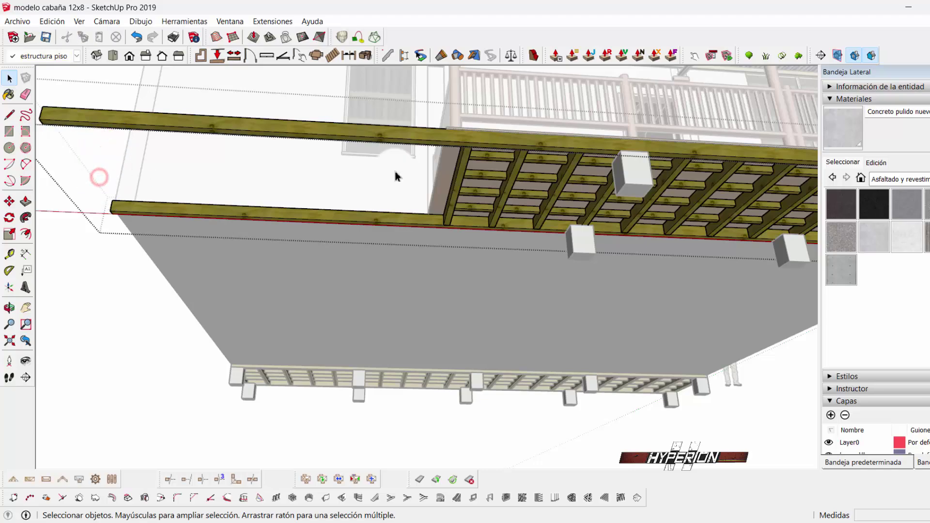
{"action": "scroll", "coordinate": [440, 169], "scroll_direction": "up", "scroll_amount": 2}
{"action": "scroll", "coordinate": [482, 157], "scroll_direction": "up", "scroll_amount": 1}
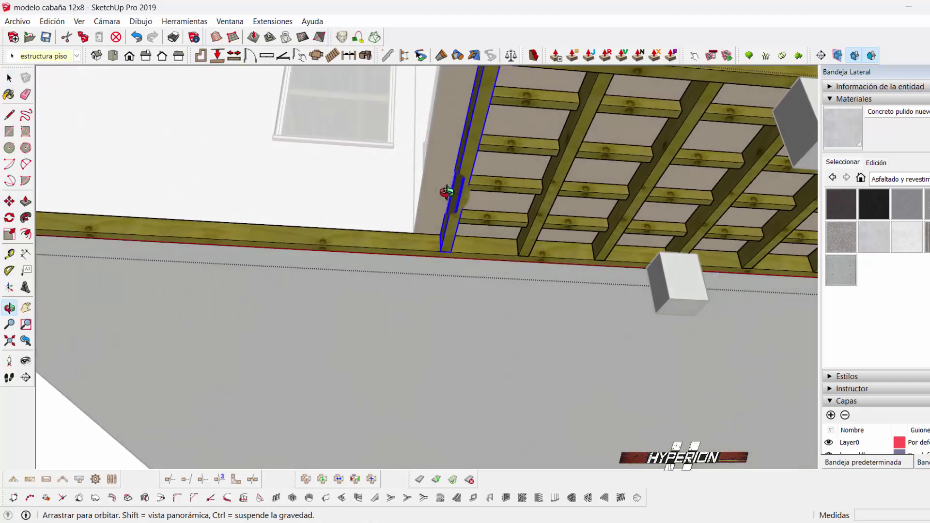
{"action": "mouse_move", "coordinate": [442, 236]}
{"action": "middle_mouse_down"}
{"action": "mouse_move", "coordinate": [419, 243]}
{"action": "mouse_move", "coordinate": [472, 248]}
{"action": "middle_mouse_up"}
Select both long rim beams at the deck's left end
{"action": "scroll", "coordinate": [471, 248], "scroll_direction": "up", "scroll_amount": 2}
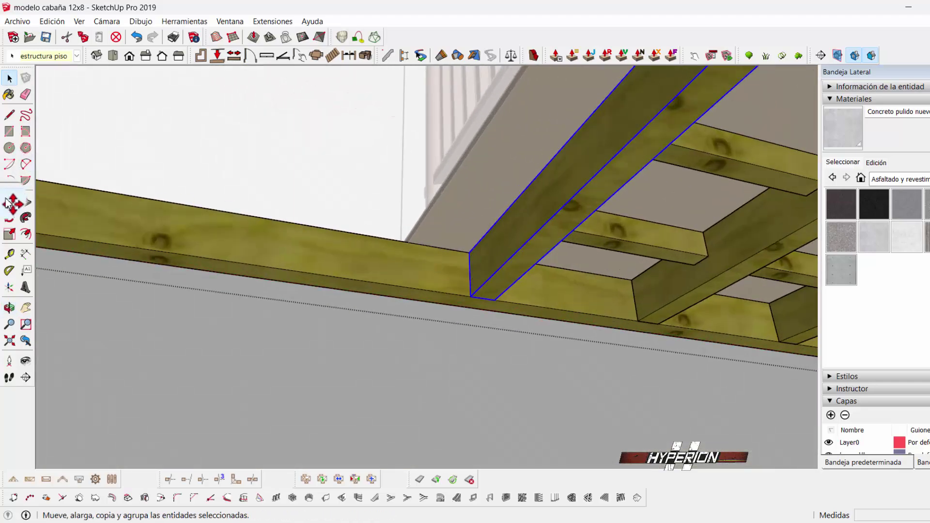
{"action": "left_click", "coordinate": [8, 203]}
{"action": "scroll", "coordinate": [441, 250], "scroll_direction": "down", "scroll_amount": 2}
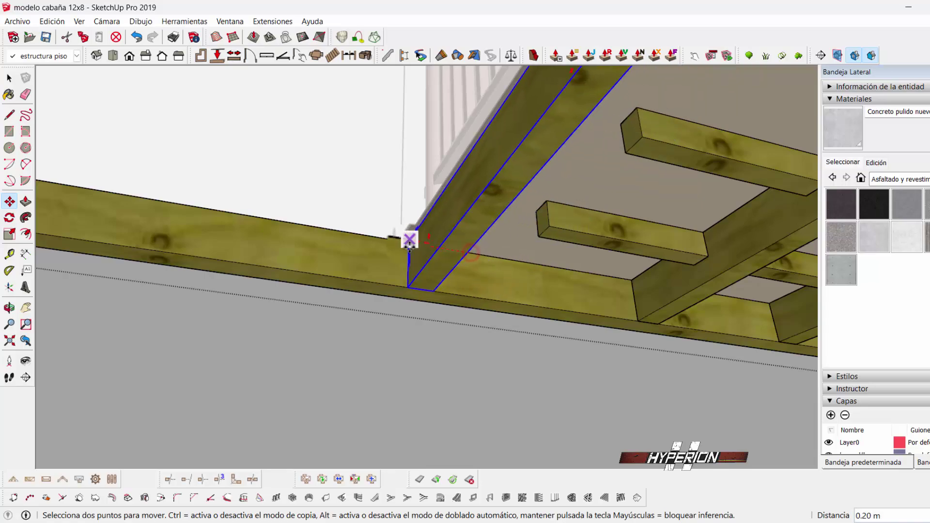
{"action": "scroll", "coordinate": [530, 210], "scroll_direction": "down", "scroll_amount": 3}
{"action": "scroll", "coordinate": [548, 244], "scroll_direction": "down", "scroll_amount": 2}
{"action": "scroll", "coordinate": [547, 243], "scroll_direction": "down", "scroll_amount": 3}
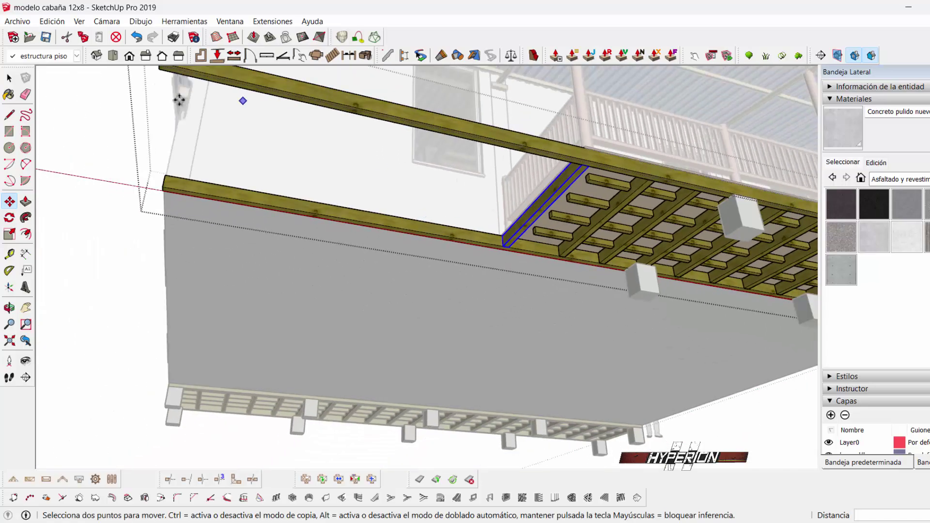
{"action": "left_click", "coordinate": [8, 78]}
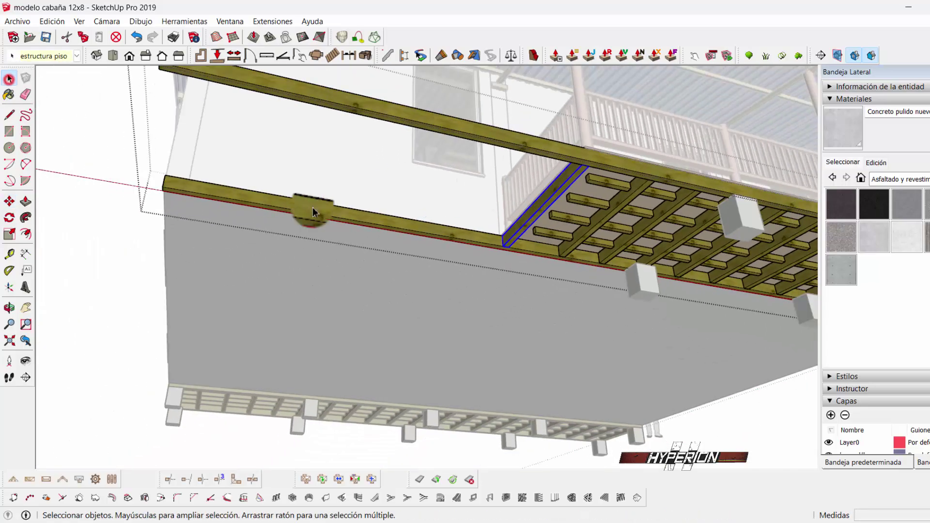
{"action": "scroll", "coordinate": [307, 207], "scroll_direction": "down", "scroll_amount": 2}
{"action": "left_click", "coordinate": [276, 109]}
{"action": "left_click", "coordinate": [230, 198], "text": "ctrl"}
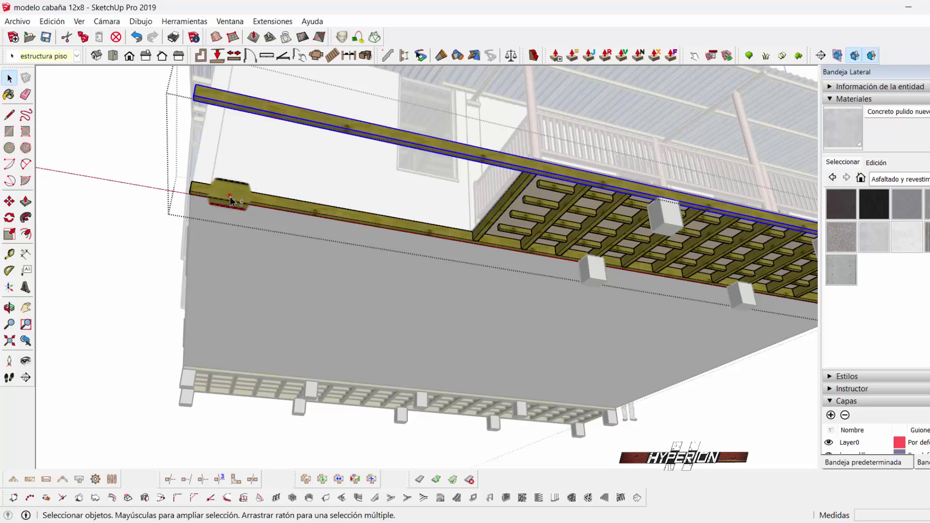
Scale the two rim beams shorter along the red axis to end at the end joist
{"action": "left_click", "coordinate": [9, 234]}
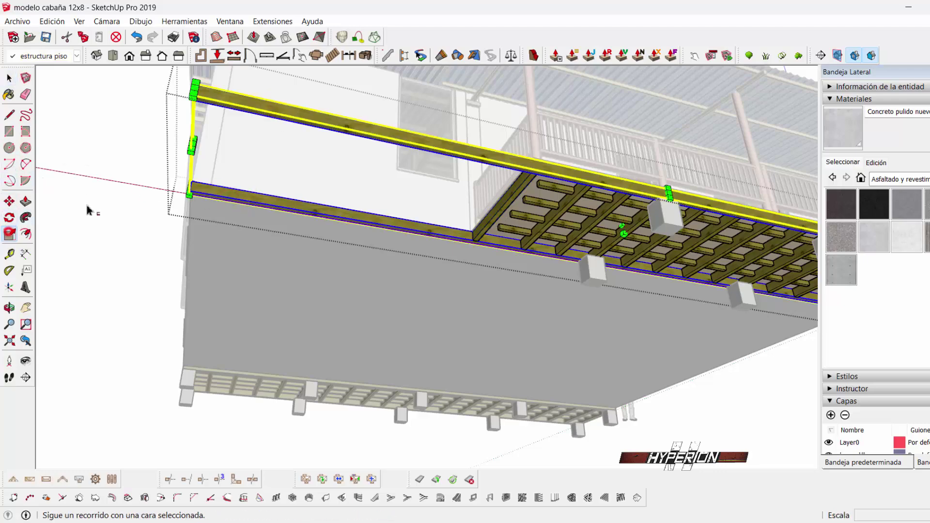
{"action": "scroll", "coordinate": [184, 131], "scroll_direction": "up", "scroll_amount": 1}
{"action": "left_click_drag", "start_coordinate": [202, 144], "coordinate": [534, 211]}
{"action": "scroll", "coordinate": [228, 152], "scroll_direction": "down", "scroll_amount": 2}
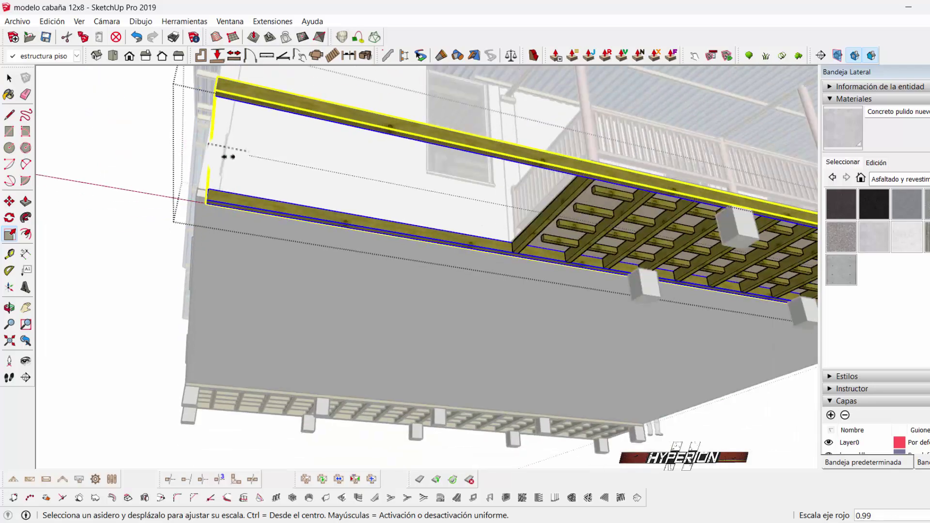
{"action": "scroll", "coordinate": [534, 212], "scroll_direction": "up", "scroll_amount": 2}
{"action": "scroll", "coordinate": [534, 211], "scroll_direction": "up", "scroll_amount": 2}
{"action": "scroll", "coordinate": [533, 212], "scroll_direction": "up", "scroll_amount": 2}
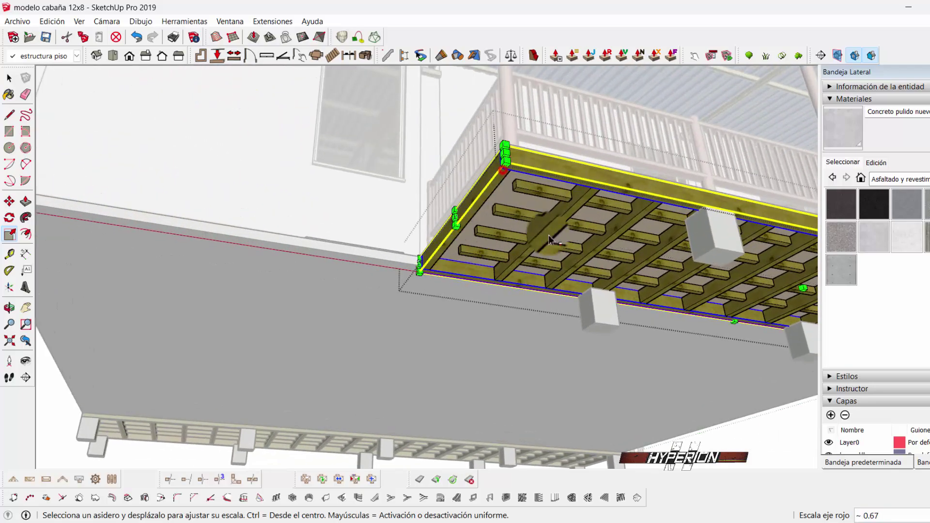
Orbit around to check the shortened deck frame end
{"action": "mouse_move", "coordinate": [499, 203]}
{"action": "middle_mouse_down"}
{"action": "mouse_move", "coordinate": [464, 213]}
{"action": "mouse_move", "coordinate": [423, 201]}
{"action": "mouse_move", "coordinate": [441, 227]}
{"action": "mouse_move", "coordinate": [433, 220]}
{"action": "middle_mouse_up"}
{"action": "scroll", "coordinate": [464, 213], "scroll_direction": "down", "scroll_amount": 2}
{"action": "scroll", "coordinate": [464, 213], "scroll_direction": "down", "scroll_amount": 2}
{"action": "scroll", "coordinate": [464, 213], "scroll_direction": "down", "scroll_amount": 2}
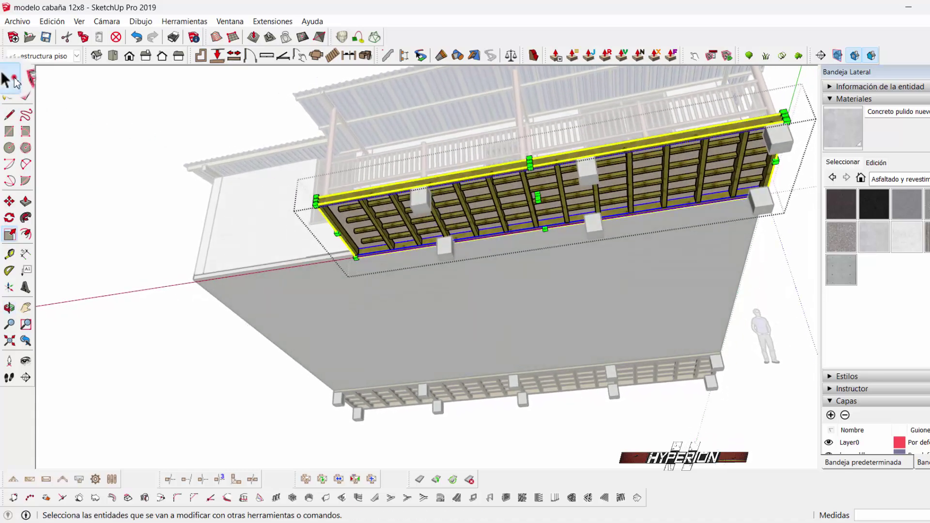
{"action": "left_click", "coordinate": [10, 78]}
{"action": "scroll", "coordinate": [436, 233], "scroll_direction": "up", "scroll_amount": 2}
{"action": "scroll", "coordinate": [423, 227], "scroll_direction": "up", "scroll_amount": 2}
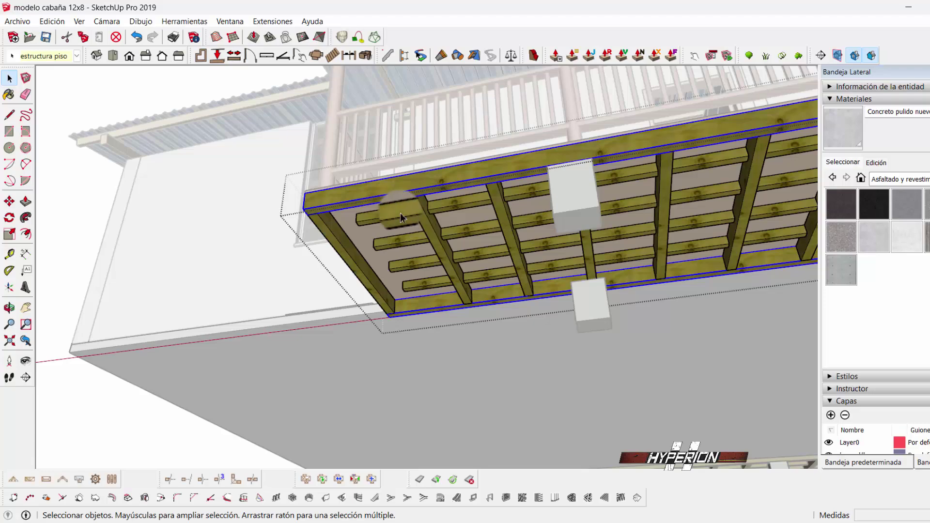
{"action": "scroll", "coordinate": [405, 227], "scroll_direction": "up", "scroll_amount": 2}
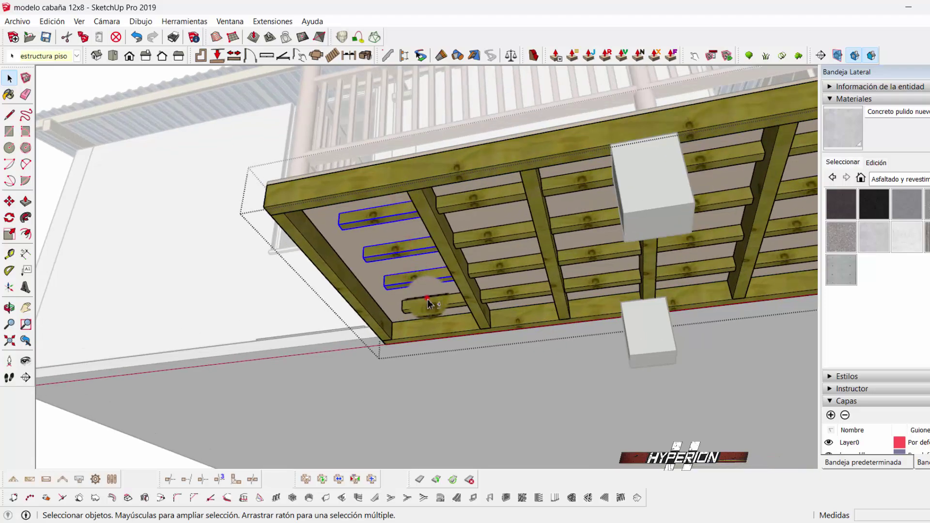
{"action": "middle_click_drag", "start_coordinate": [432, 311], "coordinate": [474, 281]}
{"action": "scroll", "coordinate": [473, 276], "scroll_direction": "up", "scroll_amount": 2}
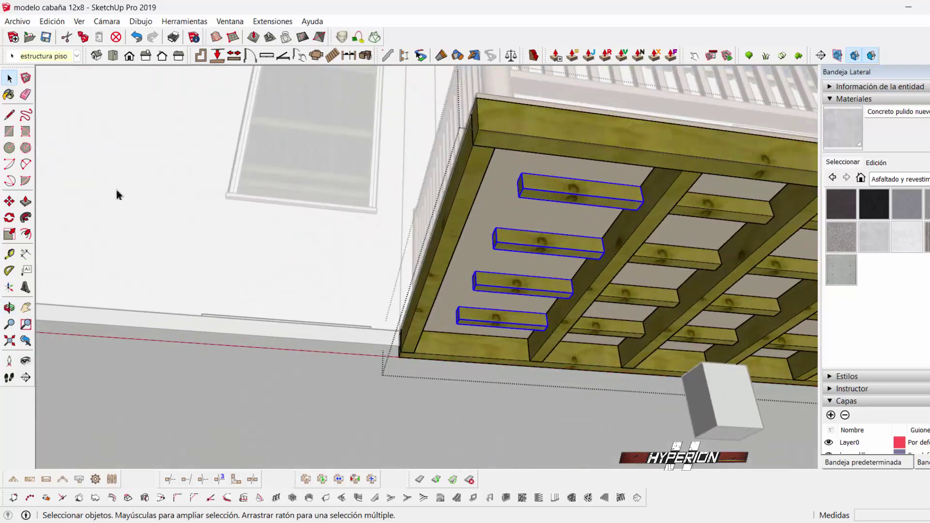
{"action": "left_click", "coordinate": [9, 234]}
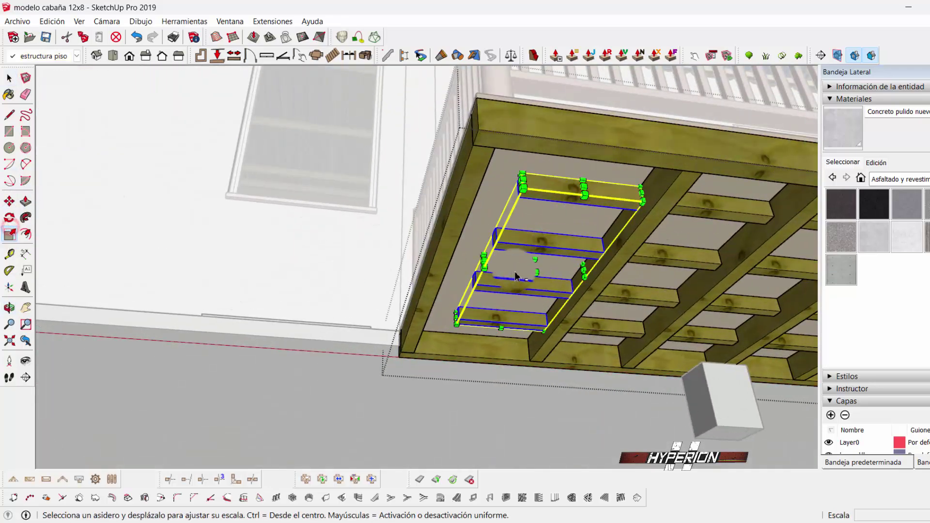
{"action": "left_click_drag", "start_coordinate": [470, 208], "coordinate": [493, 146]}
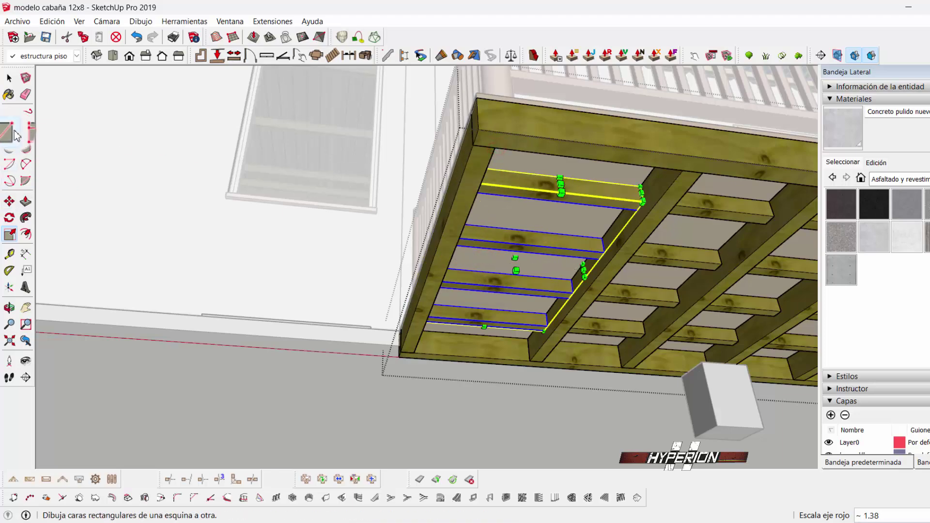
{"action": "left_click", "coordinate": [10, 116]}
{"action": "left_click", "coordinate": [494, 148]}
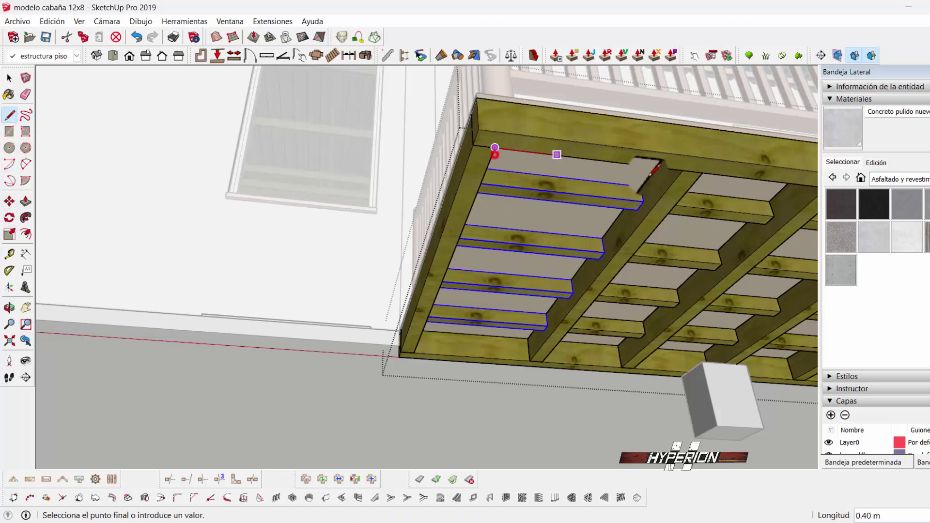
{"action": "middle_click_drag", "start_coordinate": [673, 194], "coordinate": [482, 202]}
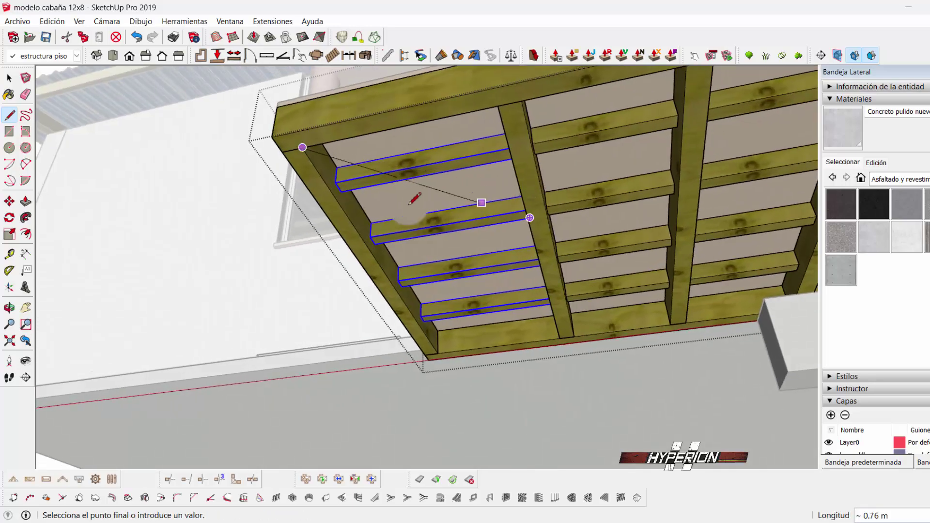
{"action": "scroll", "coordinate": [327, 176], "scroll_direction": "up", "scroll_amount": 3}
{"action": "key", "text": "Escape"}
{"action": "left_click", "coordinate": [322, 178]}
{"action": "middle_click_drag", "start_coordinate": [322, 178], "coordinate": [644, 165]}
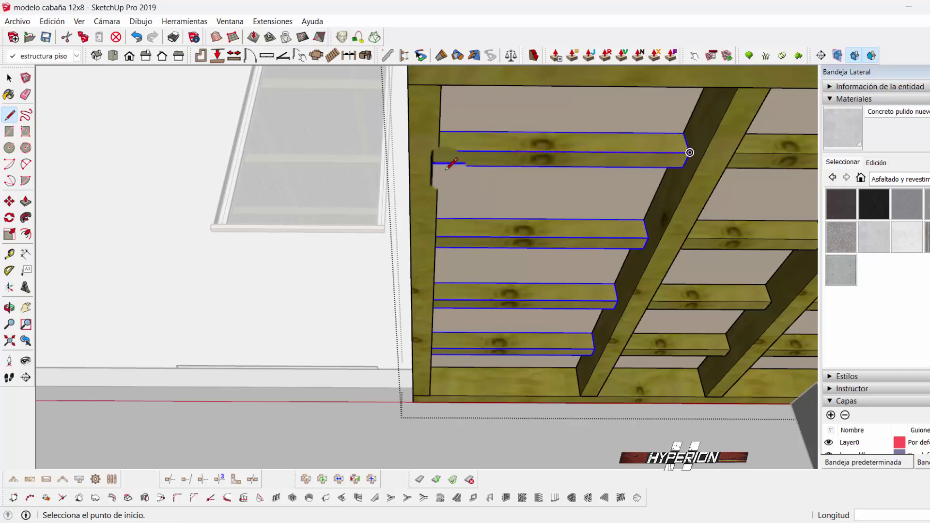
{"action": "scroll", "coordinate": [447, 167], "scroll_direction": "down", "scroll_amount": 3}
{"action": "middle_click_drag", "start_coordinate": [353, 245], "coordinate": [448, 168]}
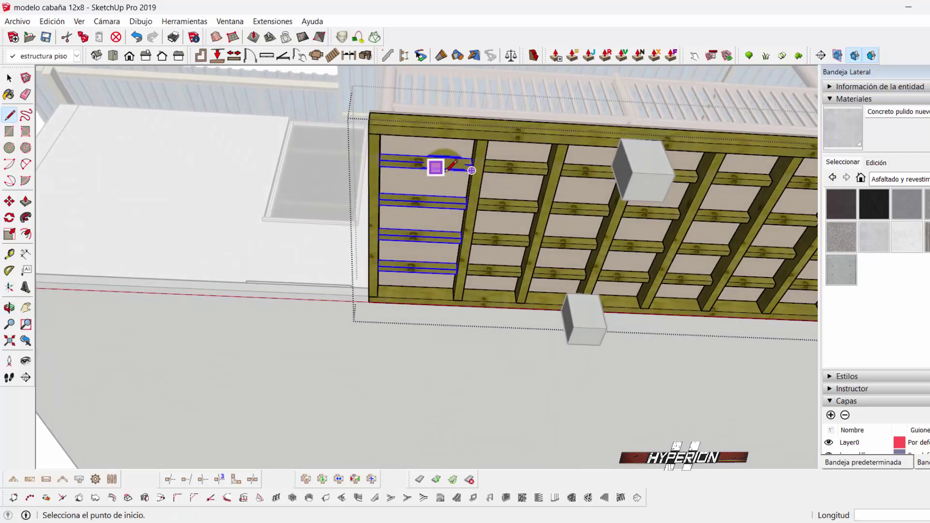
{"action": "scroll", "coordinate": [438, 167], "scroll_direction": "up", "scroll_amount": 2}
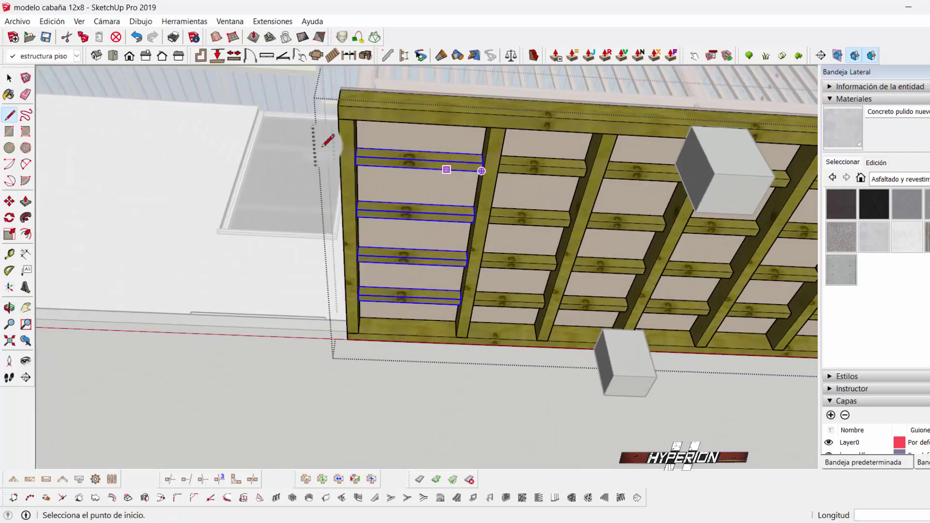
{"action": "scroll", "coordinate": [550, 158], "scroll_direction": "up", "scroll_amount": 2}
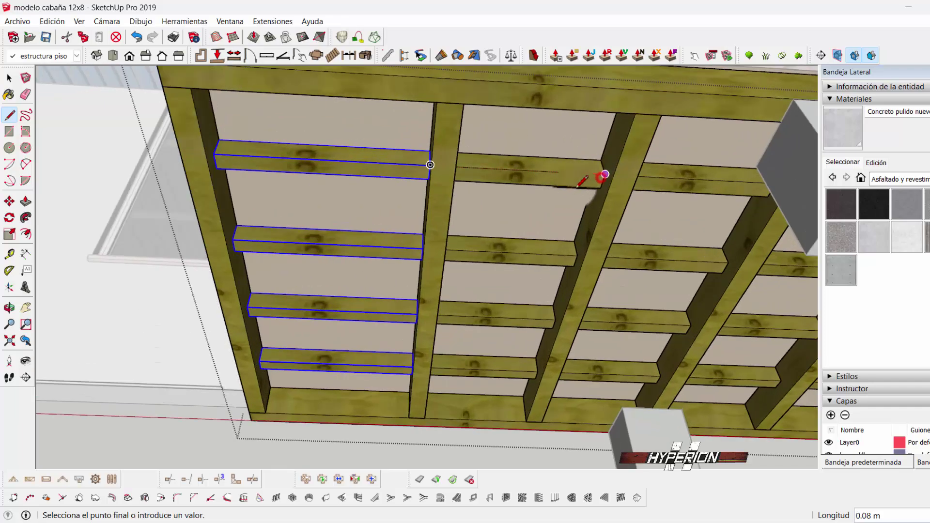
{"action": "scroll", "coordinate": [578, 185], "scroll_direction": "up", "scroll_amount": 2}
{"action": "scroll", "coordinate": [495, 176], "scroll_direction": "up", "scroll_amount": 1}
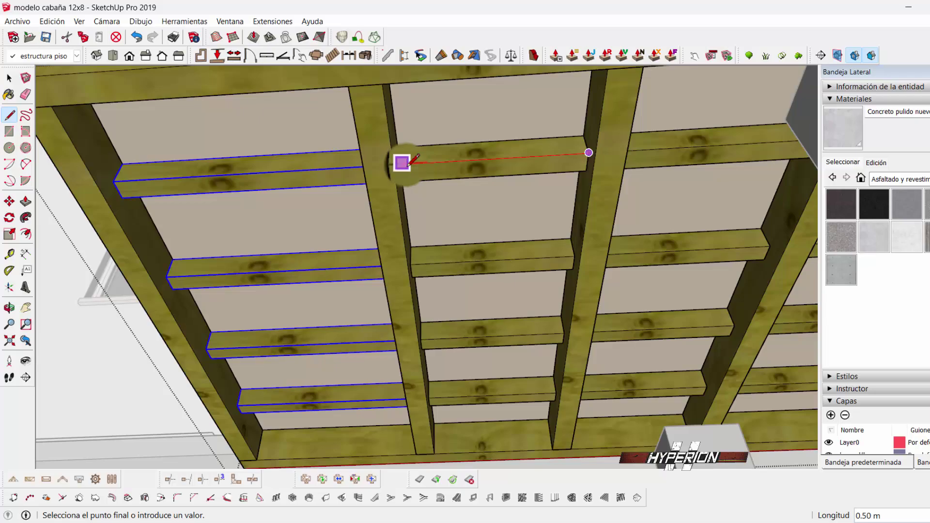
Open the beam group holding the concrete piers beneath the deck
{"action": "left_click", "coordinate": [9, 78]}
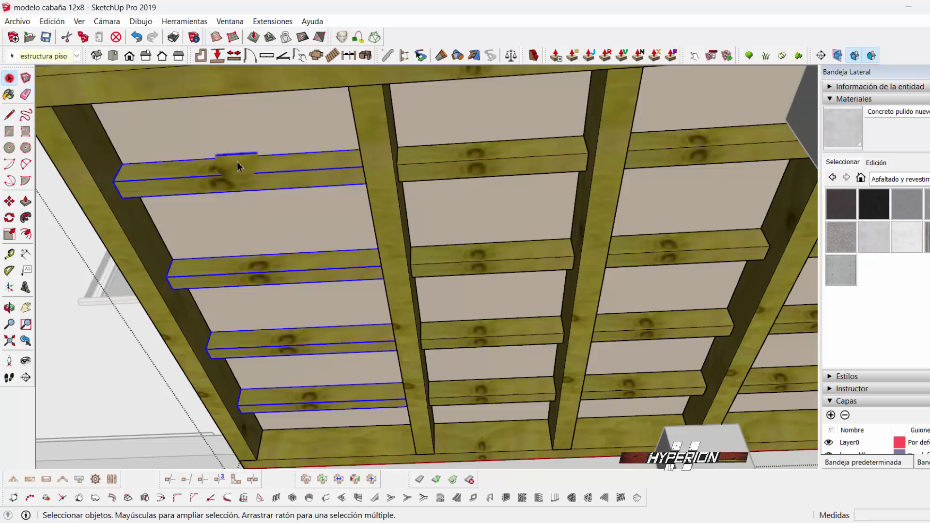
{"action": "scroll", "coordinate": [349, 191], "scroll_direction": "down", "scroll_amount": 3}
{"action": "middle_click_drag", "start_coordinate": [348, 191], "coordinate": [371, 280]}
{"action": "scroll", "coordinate": [399, 220], "scroll_direction": "down", "scroll_amount": 3}
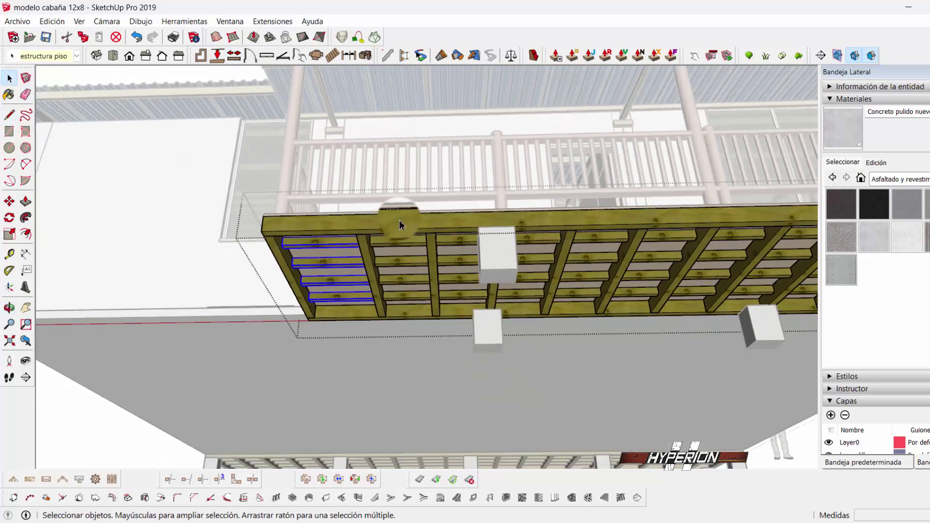
{"action": "mouse_move", "coordinate": [399, 220]}
{"action": "middle_mouse_down"}
{"action": "mouse_move", "coordinate": [395, 194]}
{"action": "mouse_move", "coordinate": [453, 302]}
{"action": "middle_mouse_up"}
{"action": "scroll", "coordinate": [440, 342], "scroll_direction": "up", "scroll_amount": 2}
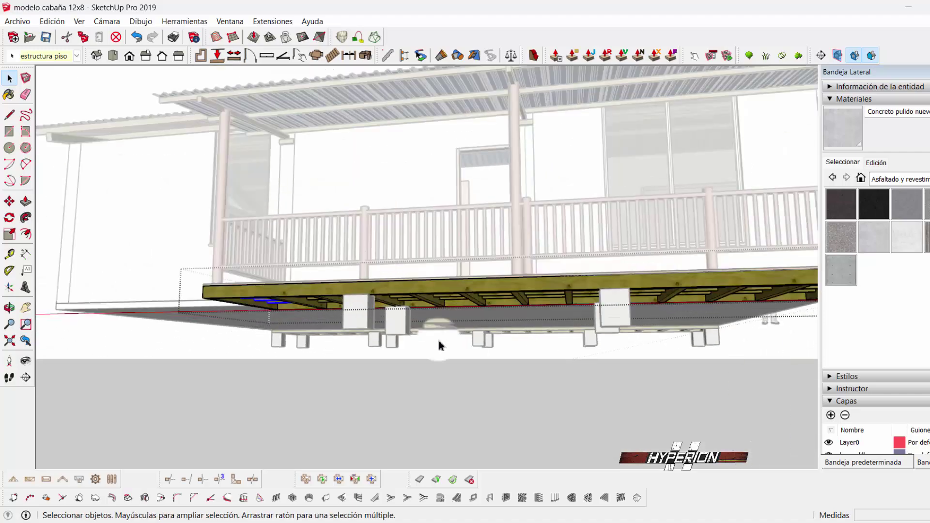
{"action": "scroll", "coordinate": [401, 371], "scroll_direction": "up", "scroll_amount": 3}
{"action": "double_click", "coordinate": [333, 307]}
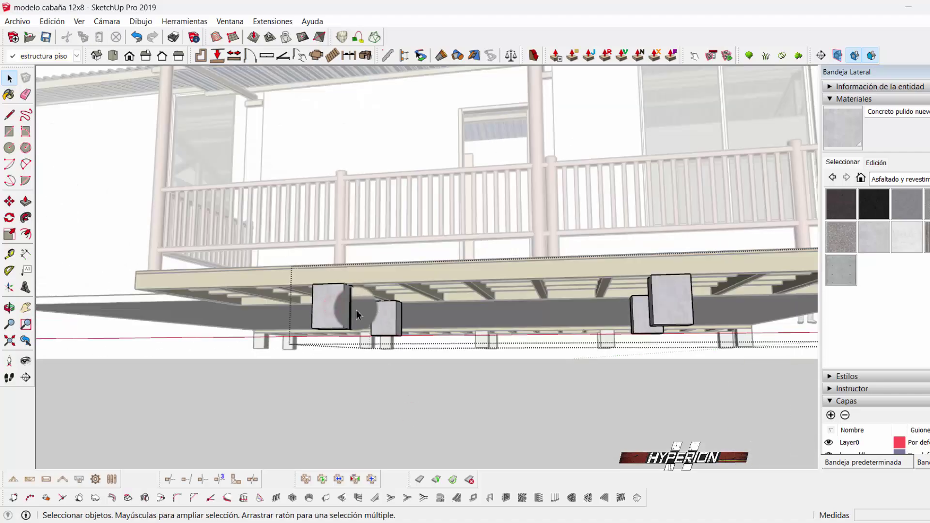
{"action": "left_click", "coordinate": [335, 307]}
{"action": "double_click", "coordinate": [318, 309]}
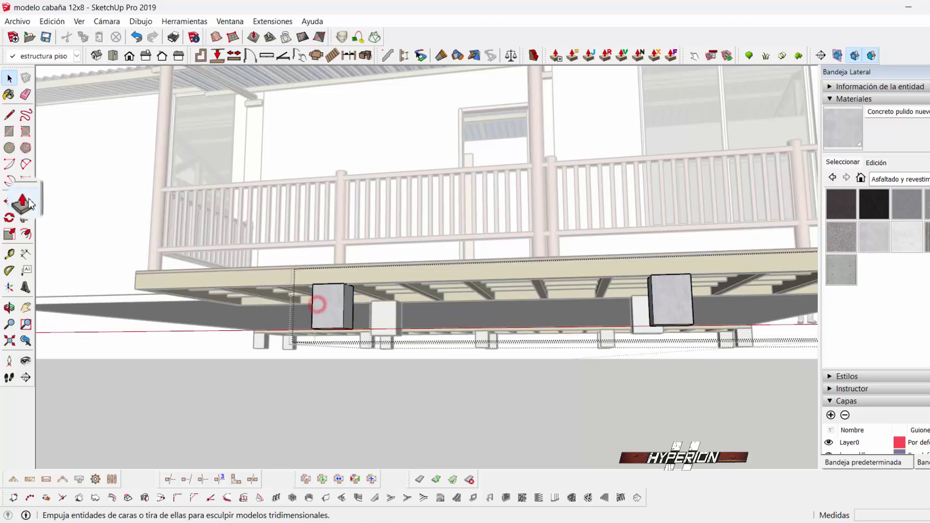
Slide the concrete pier blocks further left along the porch beam
{"action": "left_click", "coordinate": [9, 201]}
{"action": "left_click", "coordinate": [313, 286]}
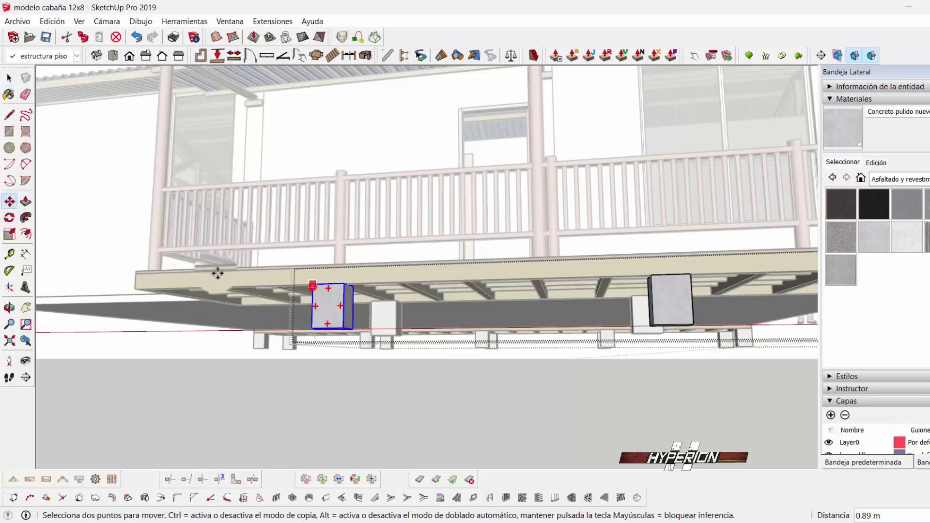
{"action": "left_click", "coordinate": [142, 290]}
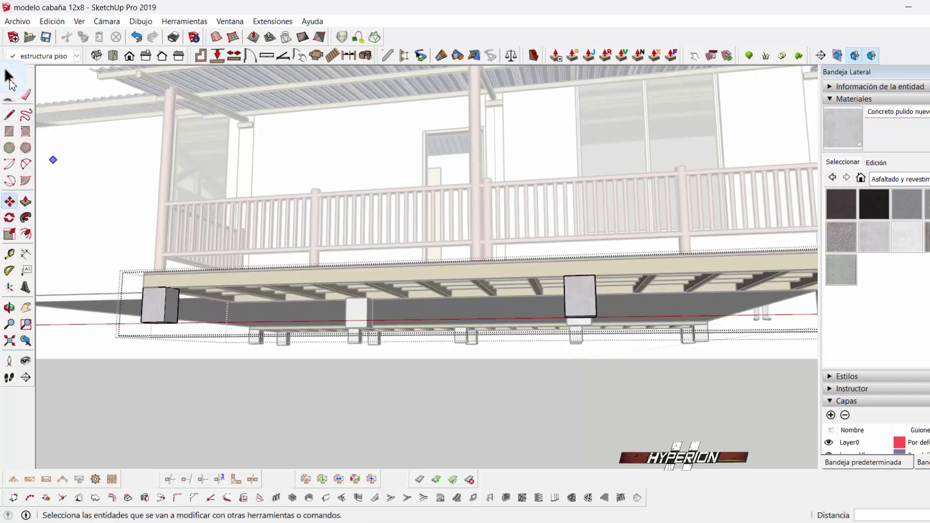
{"action": "left_click", "coordinate": [10, 78]}
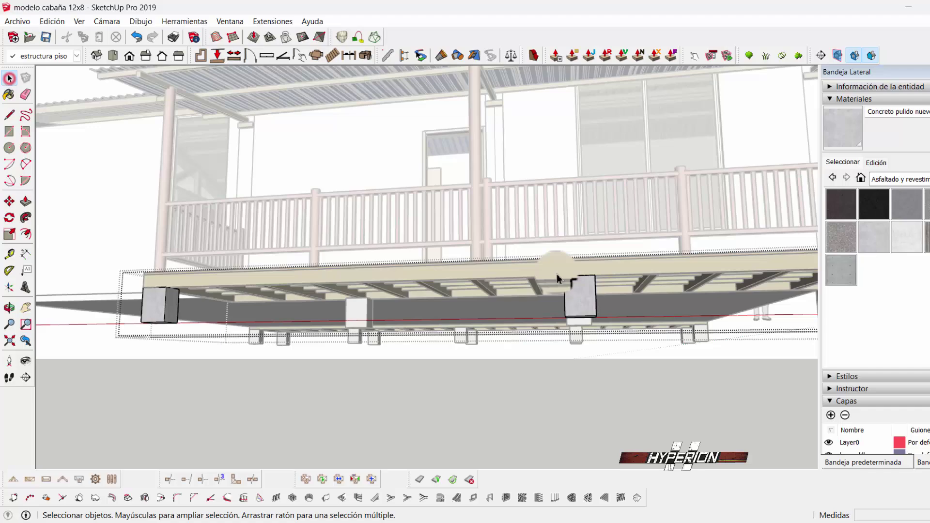
{"action": "left_click", "coordinate": [10, 202]}
{"action": "scroll", "coordinate": [596, 268], "scroll_direction": "up", "scroll_amount": 2}
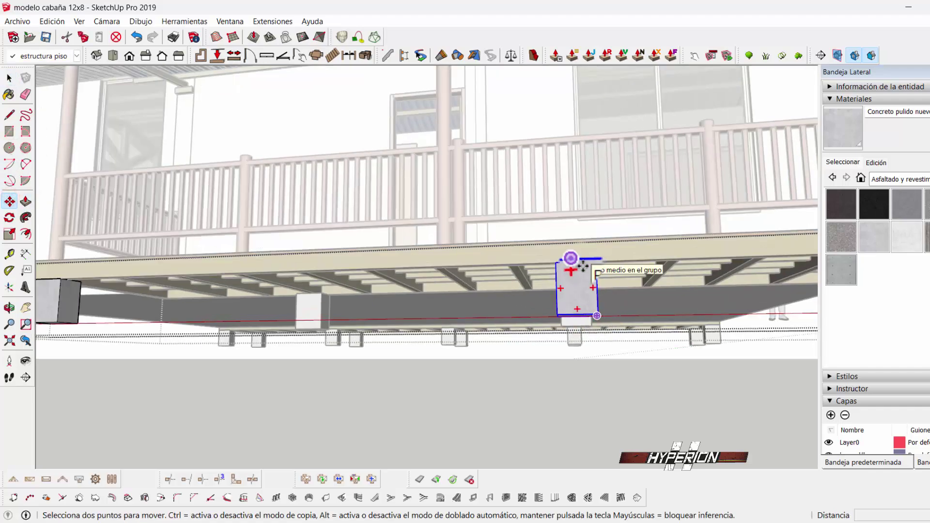
{"action": "left_click", "coordinate": [581, 264]}
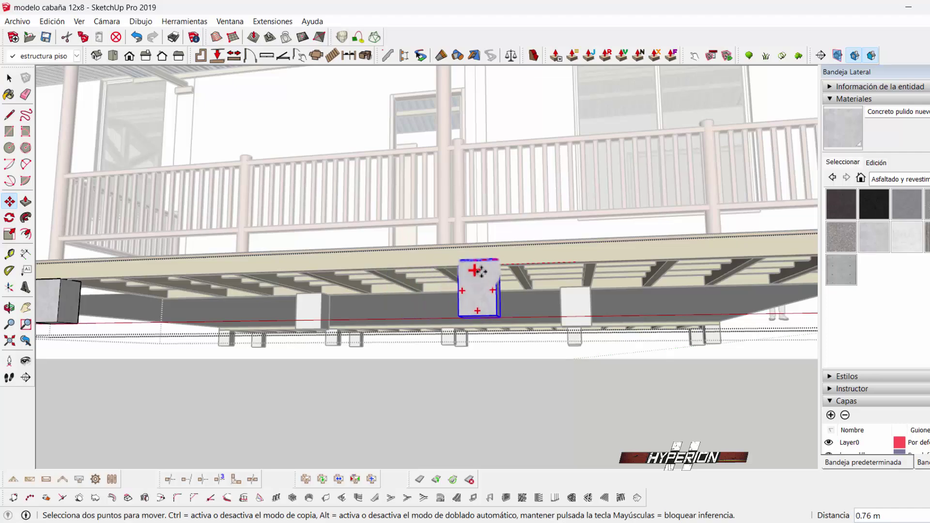
{"action": "left_click", "coordinate": [451, 267]}
{"action": "scroll", "coordinate": [461, 272], "scroll_direction": "down", "scroll_amount": 2}
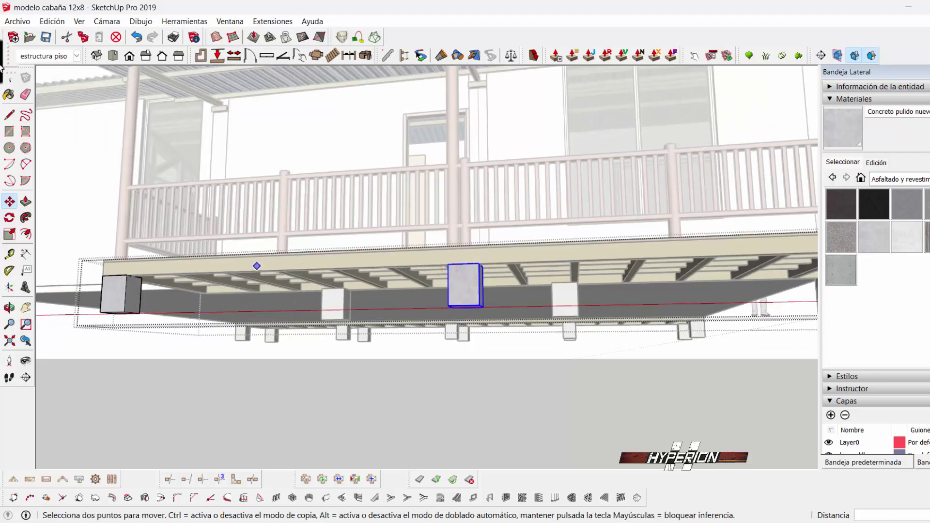
{"action": "key", "text": "space"}
Move the beam with its footings 1.75 m right to the deck's end
{"action": "left_click", "coordinate": [281, 350]}
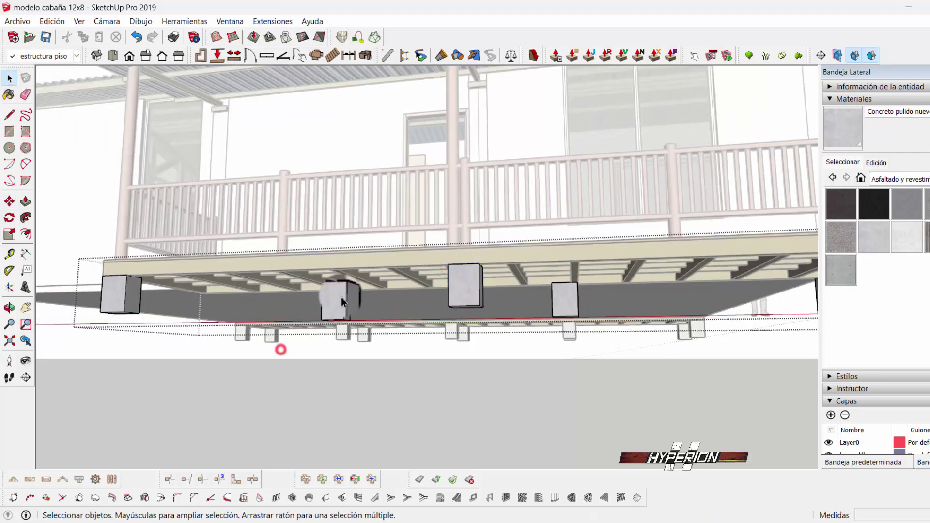
{"action": "left_click", "coordinate": [338, 303]}
{"action": "middle_click_drag", "start_coordinate": [337, 310], "coordinate": [328, 332]}
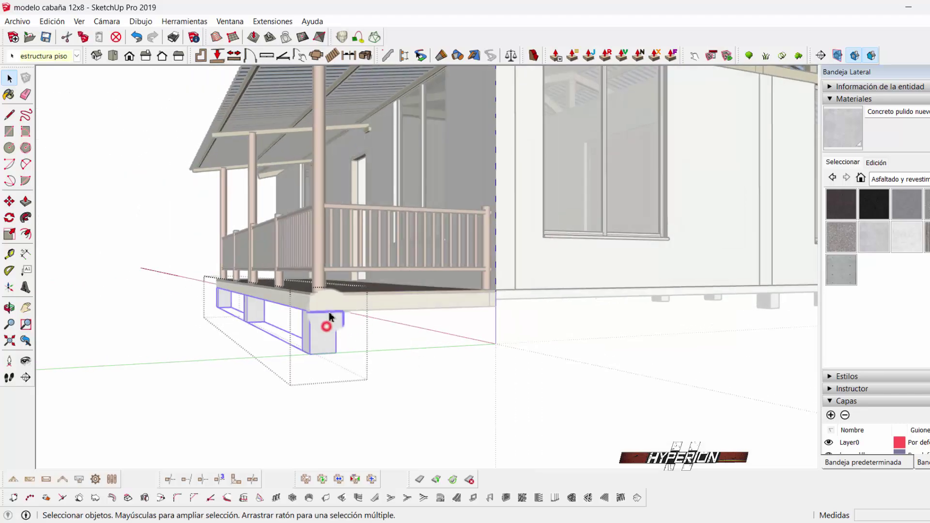
{"action": "scroll", "coordinate": [330, 316], "scroll_direction": "up", "scroll_amount": 3}
{"action": "left_click", "coordinate": [9, 201]}
{"action": "scroll", "coordinate": [336, 319], "scroll_direction": "up", "scroll_amount": 2}
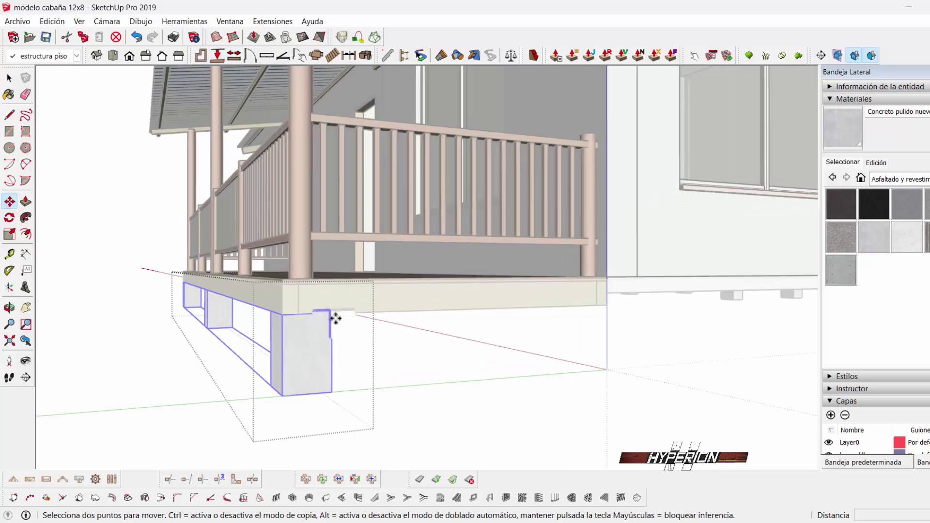
{"action": "left_click", "coordinate": [329, 309]}
{"action": "mouse_move", "coordinate": [332, 316]}
{"action": "middle_mouse_down"}
{"action": "mouse_move", "coordinate": [551, 301]}
{"action": "mouse_move", "coordinate": [551, 353]}
{"action": "middle_mouse_up"}
{"action": "left_click", "coordinate": [550, 301]}
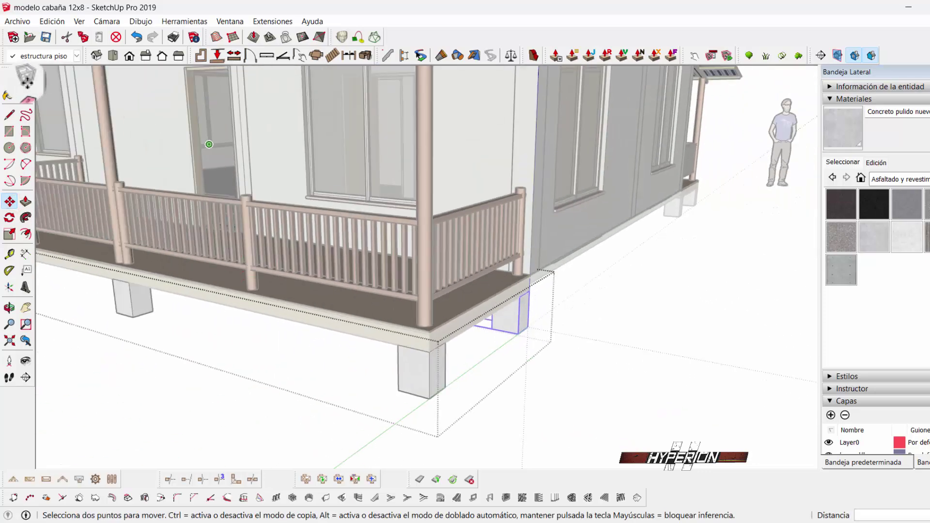
{"action": "left_click", "coordinate": [9, 78]}
{"action": "scroll", "coordinate": [652, 333], "scroll_direction": "down", "scroll_amount": 2}
{"action": "scroll", "coordinate": [650, 334], "scroll_direction": "down", "scroll_amount": 3}
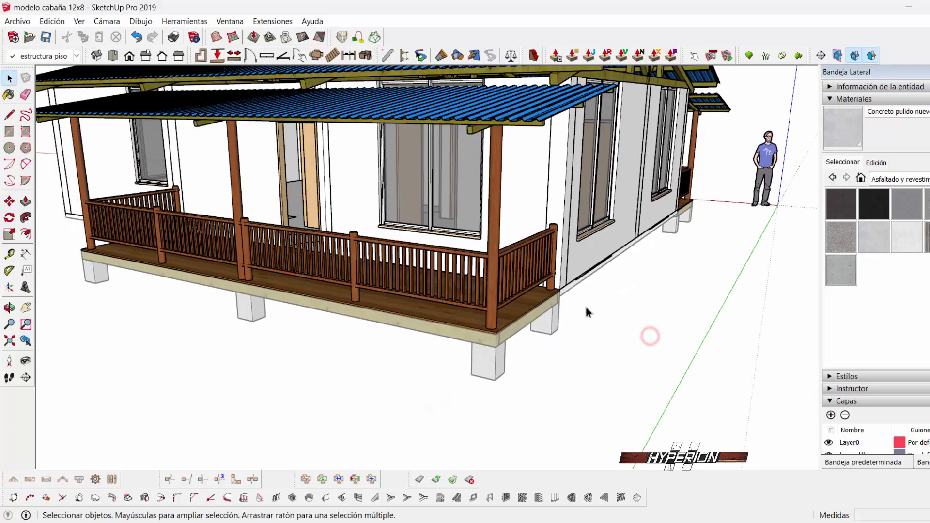
{"action": "mouse_move", "coordinate": [650, 334]}
{"action": "middle_mouse_down"}
{"action": "mouse_move", "coordinate": [542, 320]}
{"action": "mouse_move", "coordinate": [587, 307]}
{"action": "mouse_move", "coordinate": [476, 303]}
{"action": "mouse_move", "coordinate": [460, 326]}
{"action": "mouse_move", "coordinate": [465, 287]}
{"action": "middle_mouse_up"}
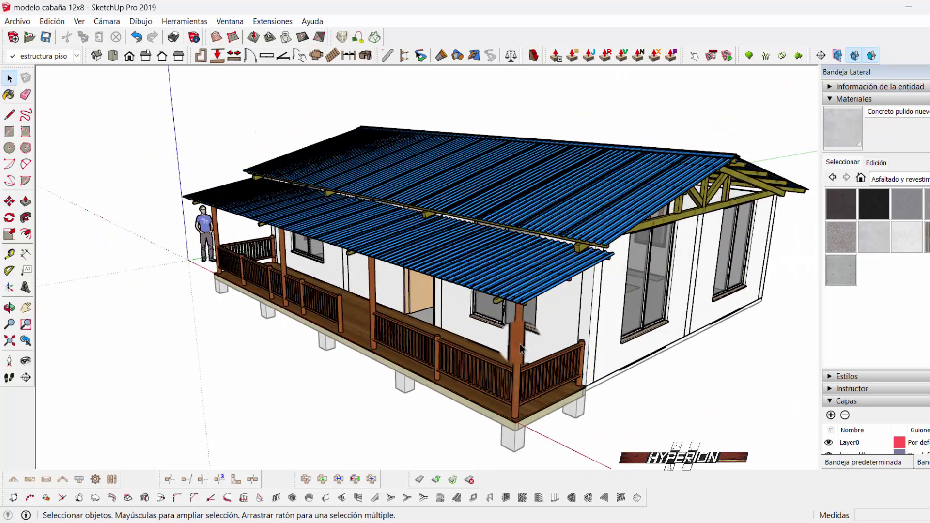
{"action": "mouse_move", "coordinate": [520, 348]}
{"action": "middle_mouse_down"}
{"action": "mouse_move", "coordinate": [544, 342]}
{"action": "mouse_move", "coordinate": [455, 310]}
{"action": "mouse_move", "coordinate": [530, 297]}
{"action": "mouse_move", "coordinate": [518, 305]}
{"action": "middle_mouse_up"}
{"action": "scroll", "coordinate": [454, 306], "scroll_direction": "up", "scroll_amount": 3}
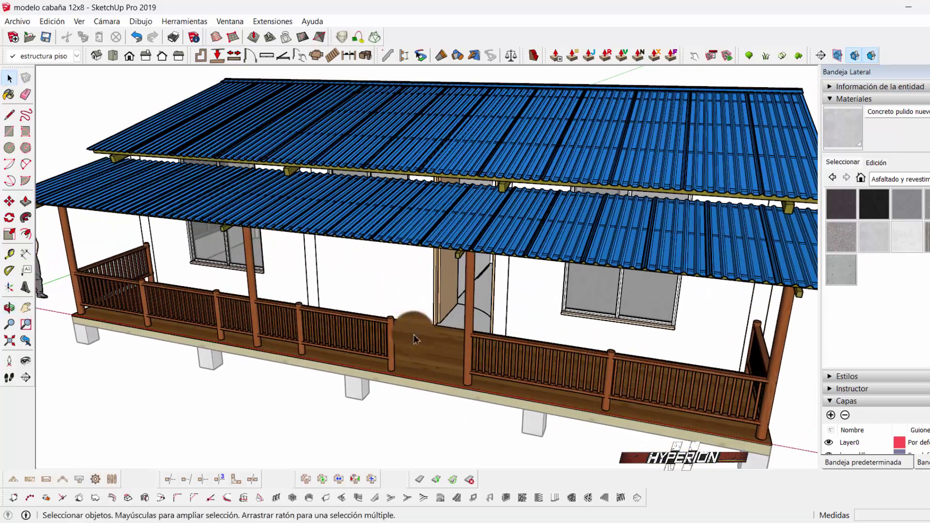
{"action": "scroll", "coordinate": [433, 300], "scroll_direction": "down", "scroll_amount": 4}
{"action": "mouse_move", "coordinate": [433, 301]}
{"action": "middle_mouse_down"}
{"action": "mouse_move", "coordinate": [478, 311]}
{"action": "mouse_move", "coordinate": [466, 311]}
{"action": "middle_mouse_up"}
{"action": "mouse_move", "coordinate": [466, 311]}
{"action": "left_mouse_down"}
{"action": "mouse_move", "coordinate": [276, 316]}
{"action": "mouse_move", "coordinate": [373, 332]}
{"action": "mouse_move", "coordinate": [421, 307]}
{"action": "mouse_move", "coordinate": [520, 311]}
{"action": "left_mouse_up"}
{"action": "middle_click_drag", "start_coordinate": [521, 311], "coordinate": [639, 315]}
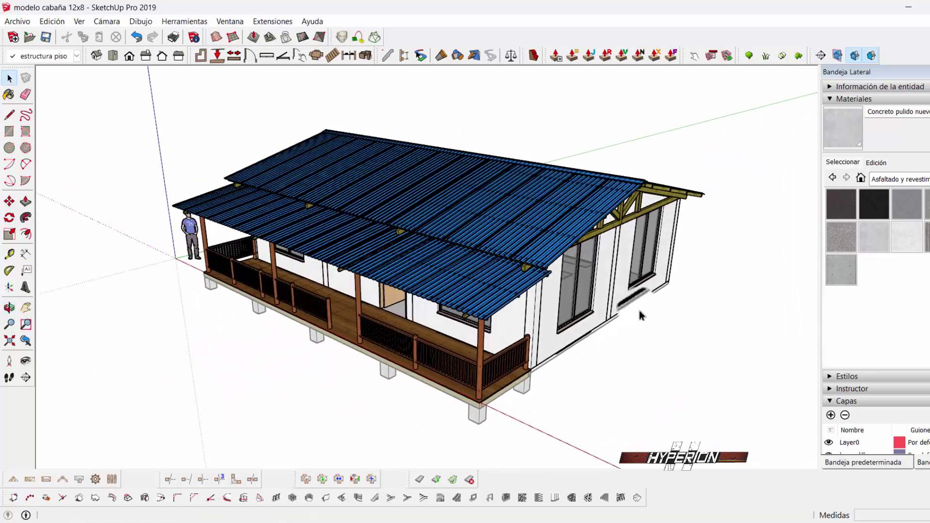
{"action": "middle_click_drag", "start_coordinate": [286, 367], "coordinate": [328, 359]}
{"action": "scroll", "coordinate": [324, 357], "scroll_direction": "down", "scroll_amount": 1}
{"action": "scroll", "coordinate": [320, 346], "scroll_direction": "down", "scroll_amount": 1}
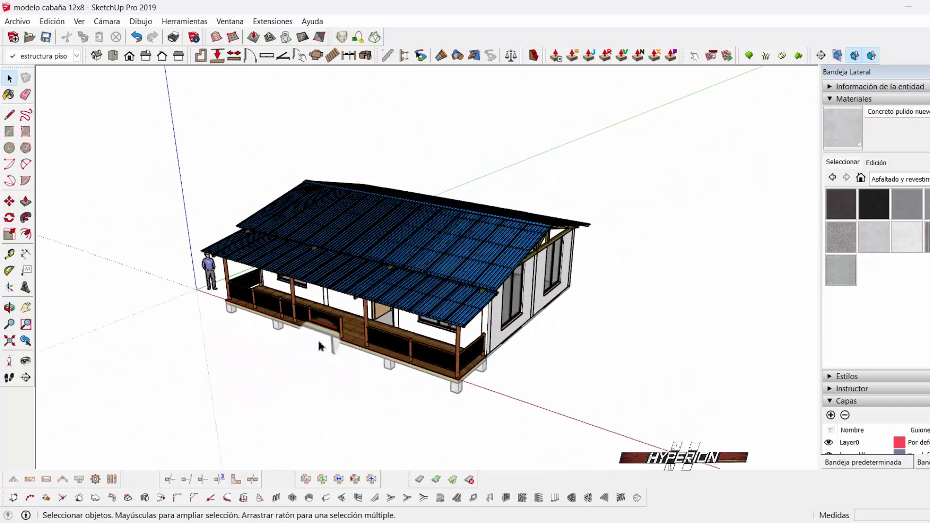
{"action": "middle_click_drag", "start_coordinate": [441, 330], "coordinate": [339, 301]}
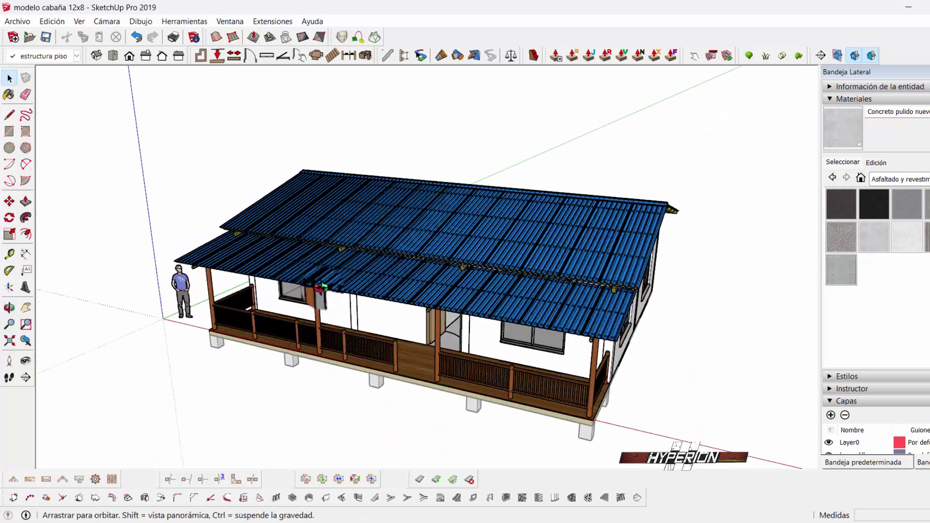